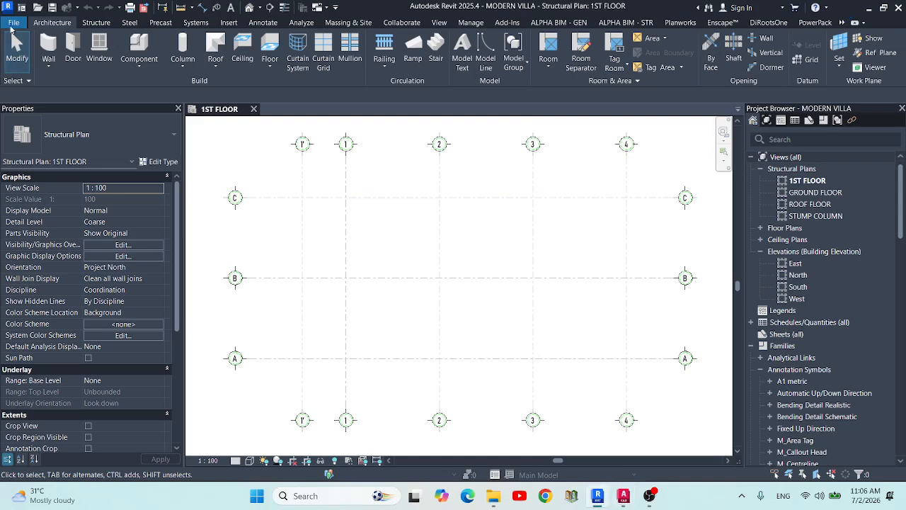
- Create a new family from the English Metric Structural Foundation template
left_click(13, 22)
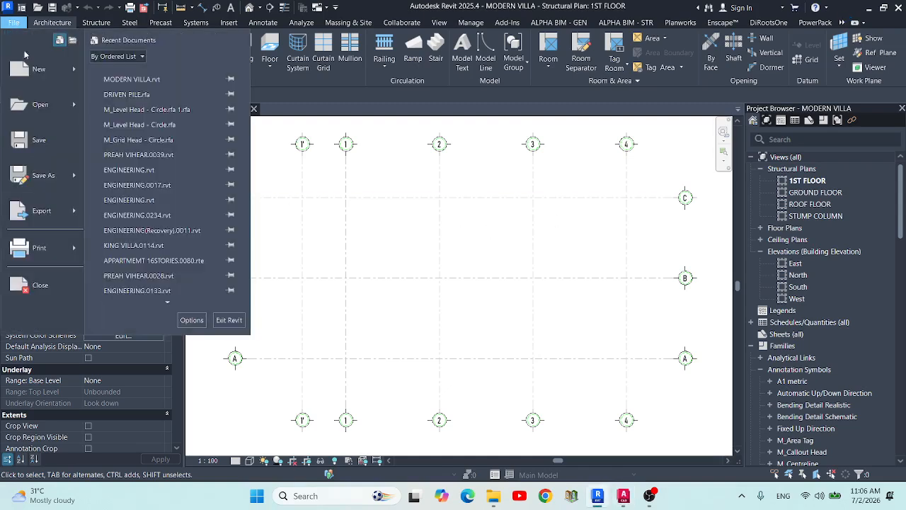
mouse_move(32, 67)
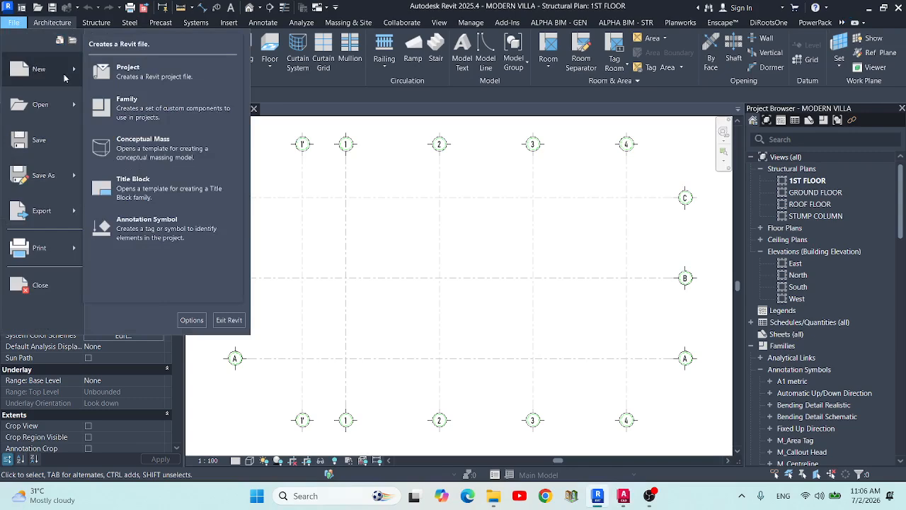
left_click(111, 104)
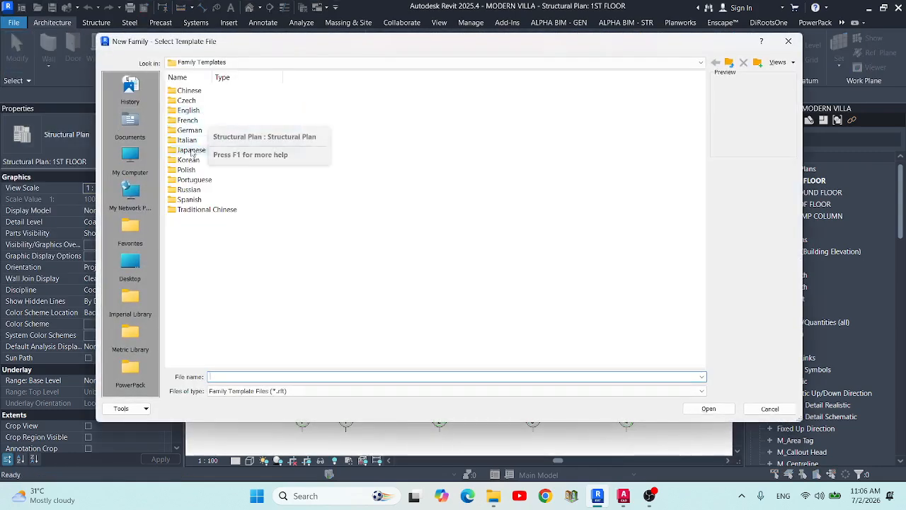
double_click(188, 110)
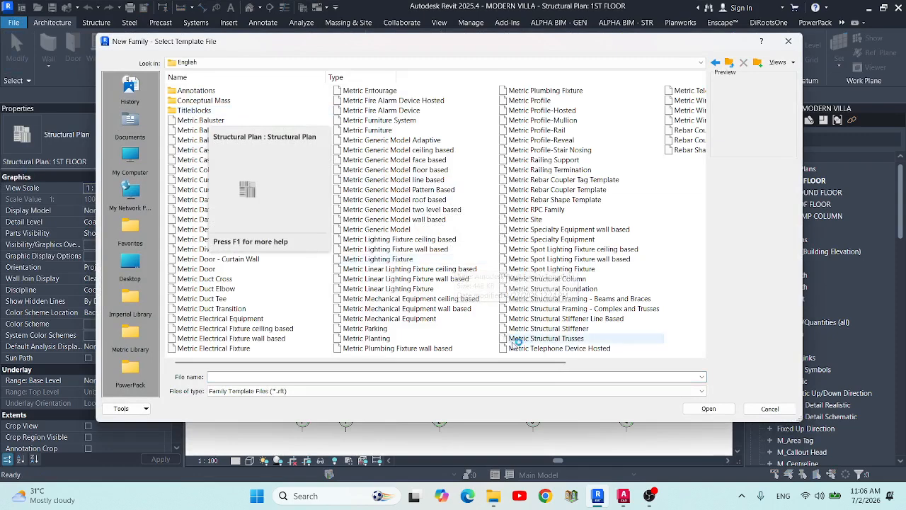
left_click(542, 290)
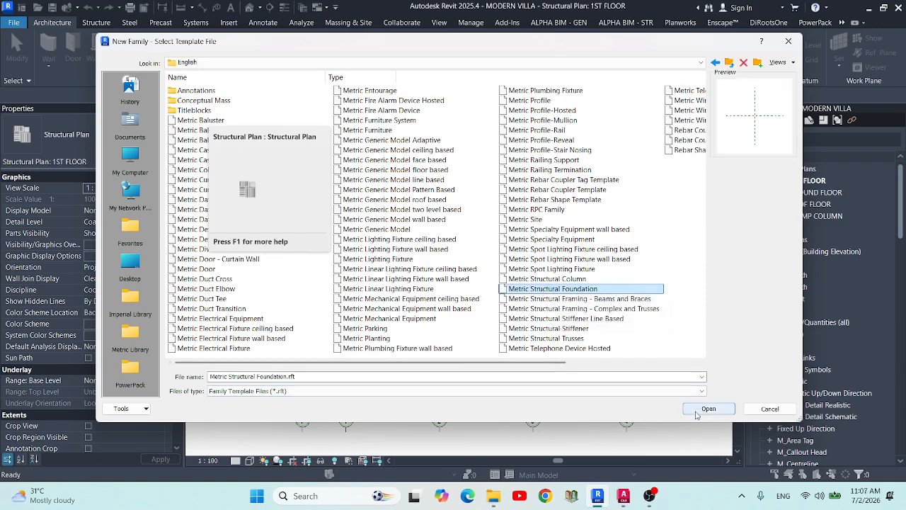
left_click(698, 410)
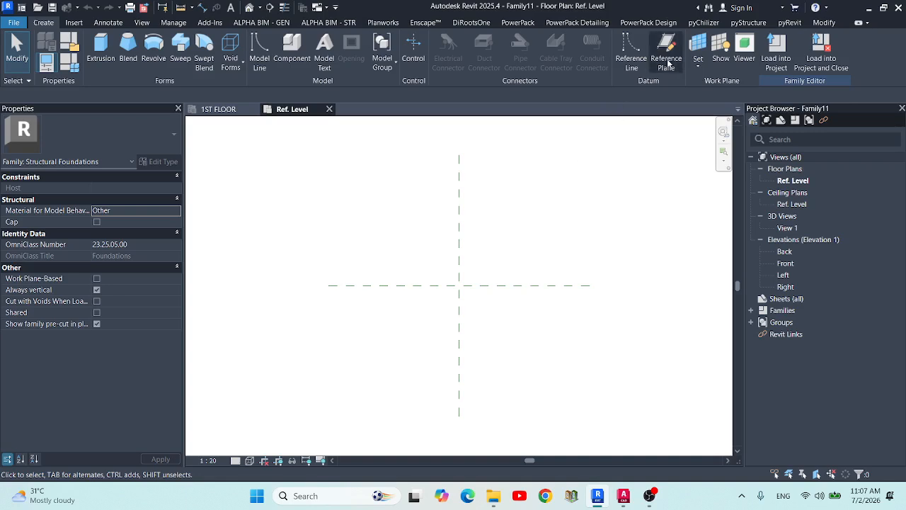
- Draw two vertical reference planes, one on each side of the vertical centre plane, each 1000 mm from it
key("r")
key("p")
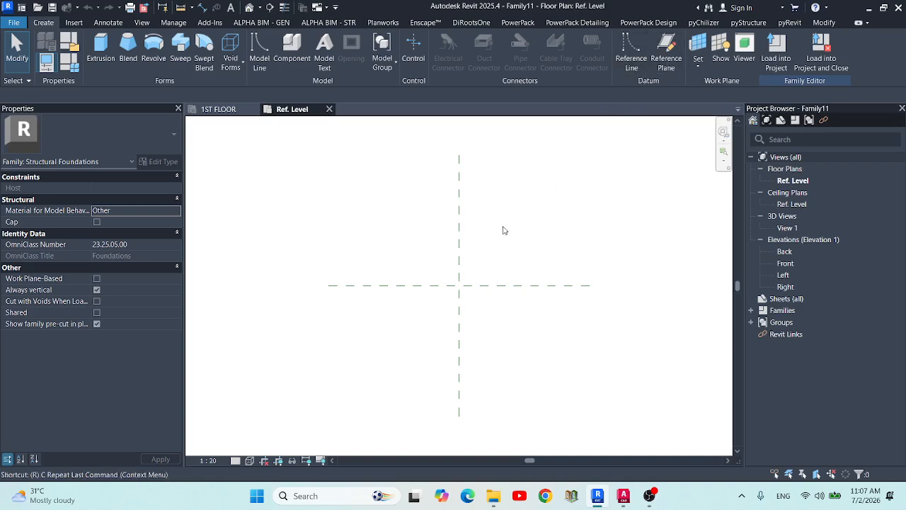
left_click(373, 154)
left_click(374, 415)
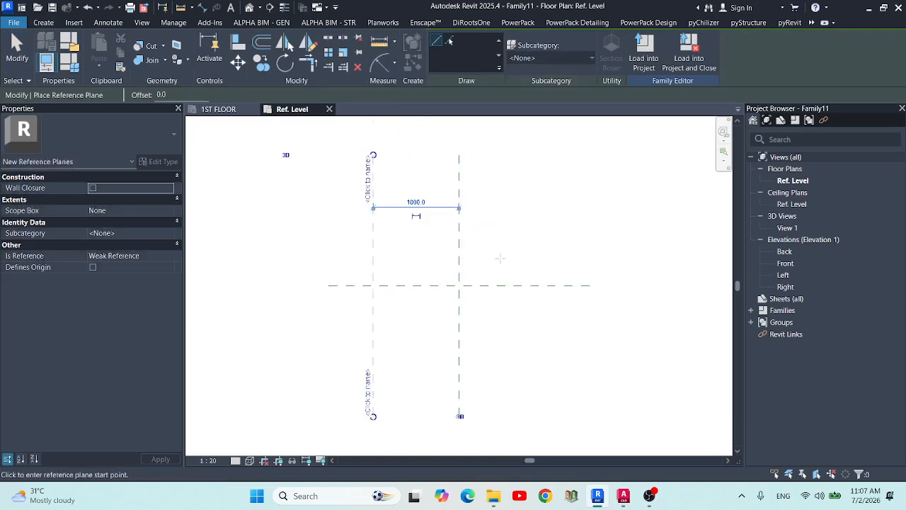
left_click(544, 155)
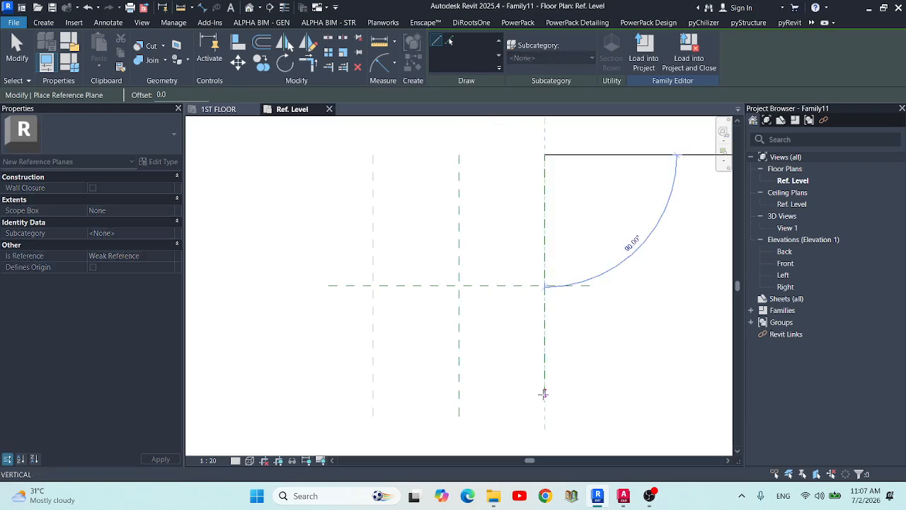
left_click(544, 415)
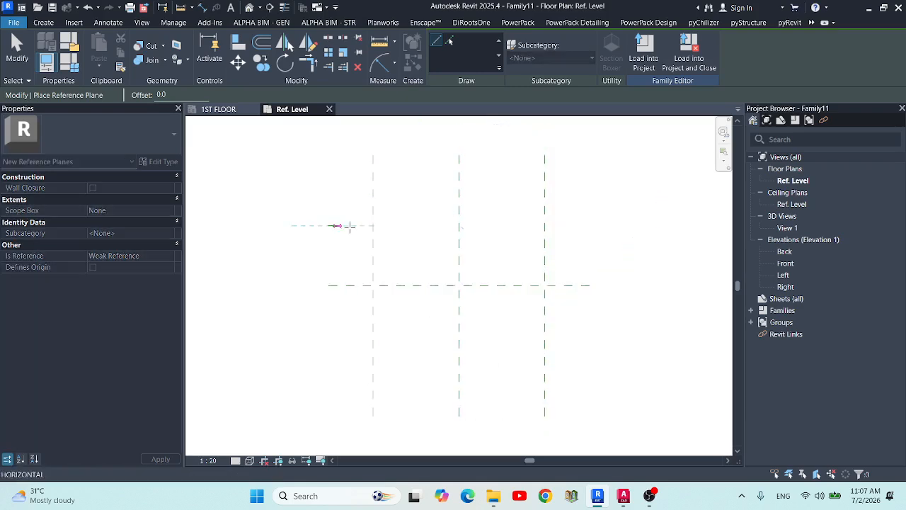
- Draw two horizontal reference planes, about 700 mm above and about 800 mm below the horizontal centre plane
left_click(590, 225)
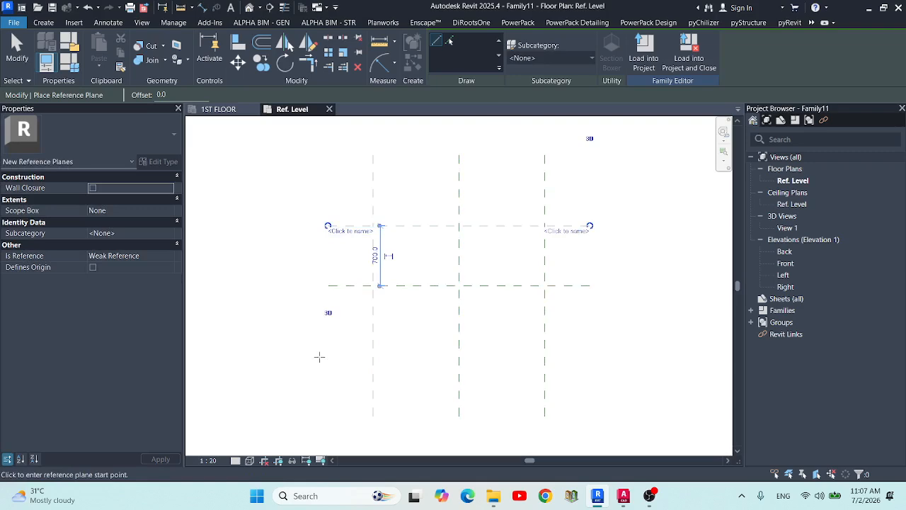
left_click(326, 352)
left_click(590, 354)
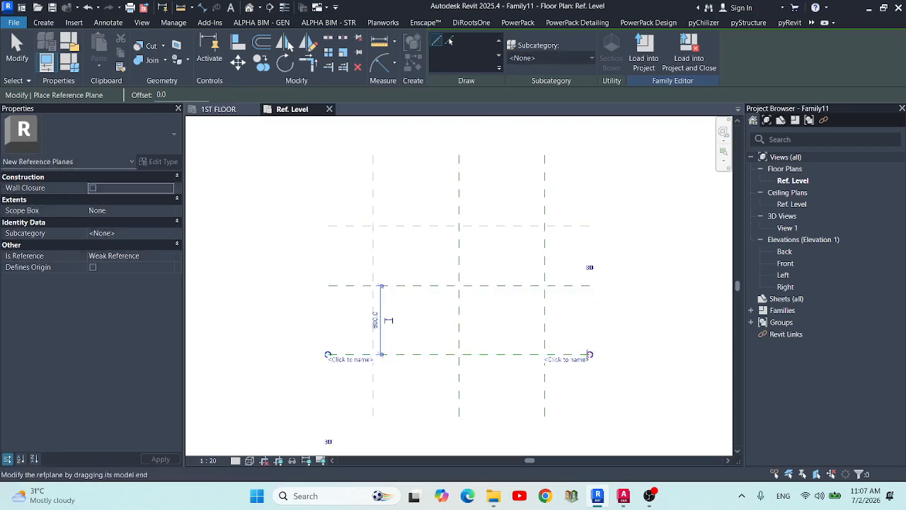
key("Escape")
- Add a continuous aligned dimension across the three vertical reference planes and constrain its segments to be equal
key("d")
key("i")
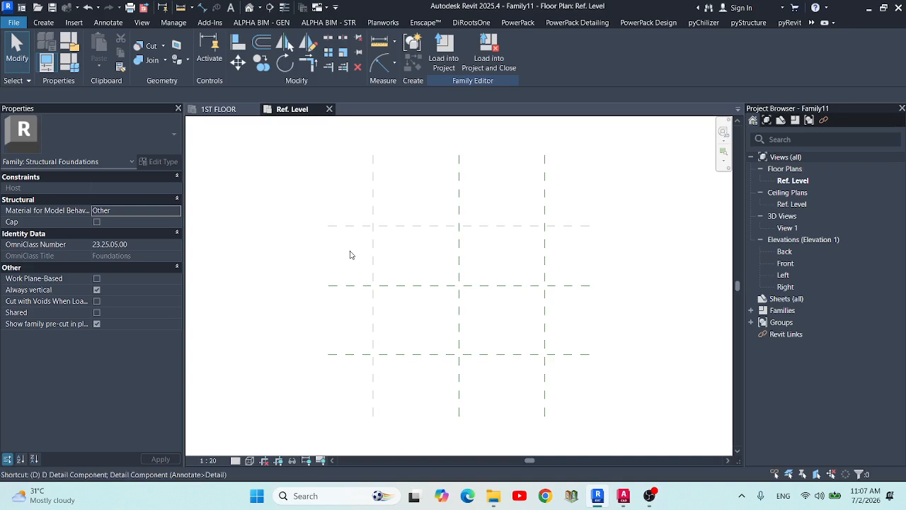
left_click(374, 196)
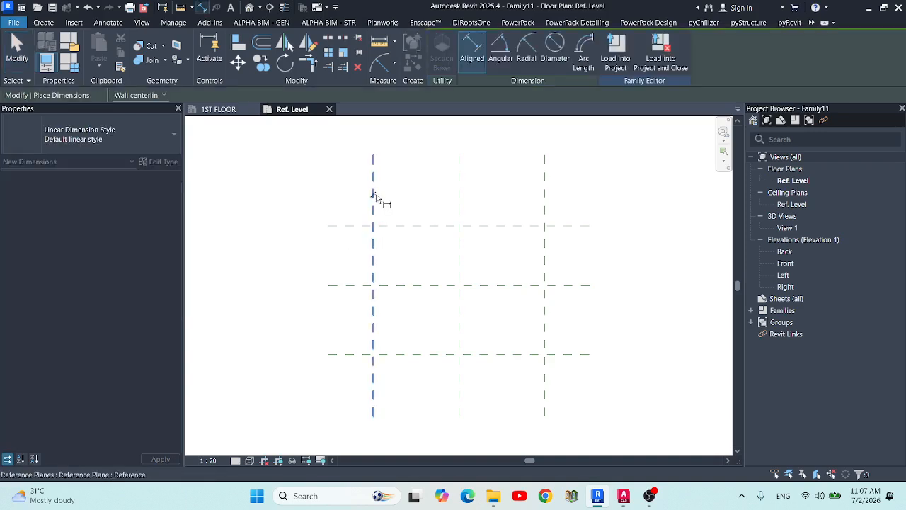
left_click(459, 205)
left_click(544, 209)
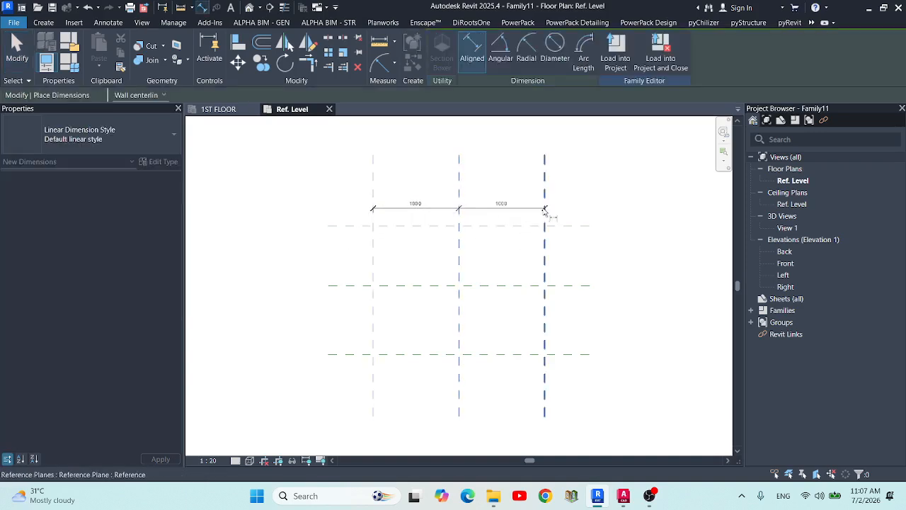
left_click(590, 193)
scroll(478, 178, "up", 2)
scroll(479, 178, "up", 2)
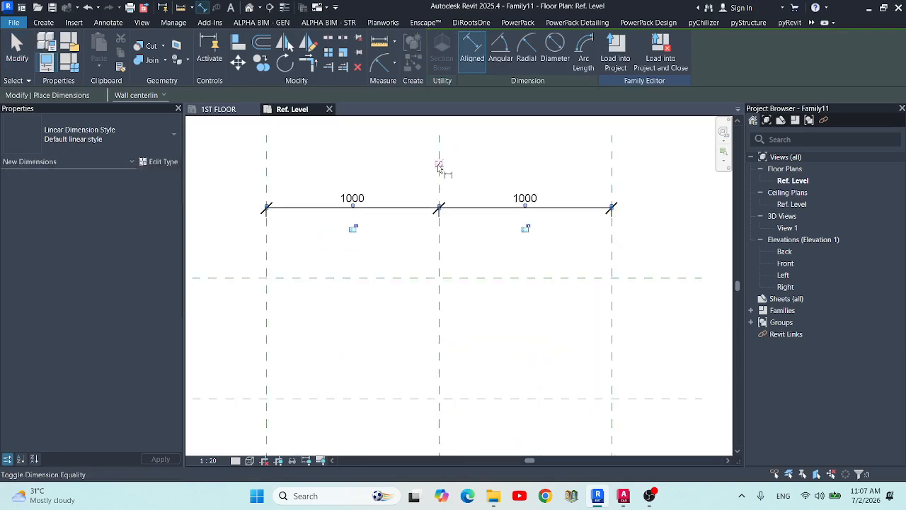
left_click(438, 166)
- Add an overall aligned dimension between the two outer vertical reference planes, above the equality dimension
scroll(471, 216, "down", 1)
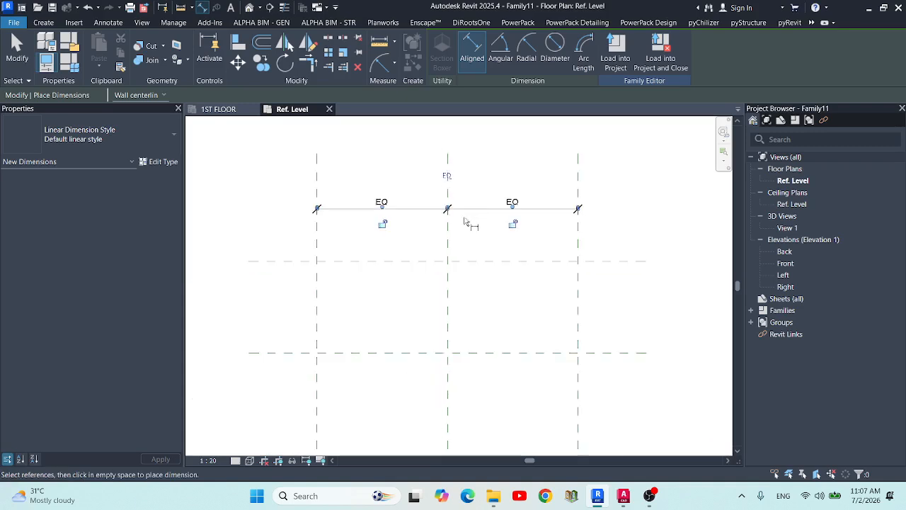
left_click(319, 246)
left_click(580, 253)
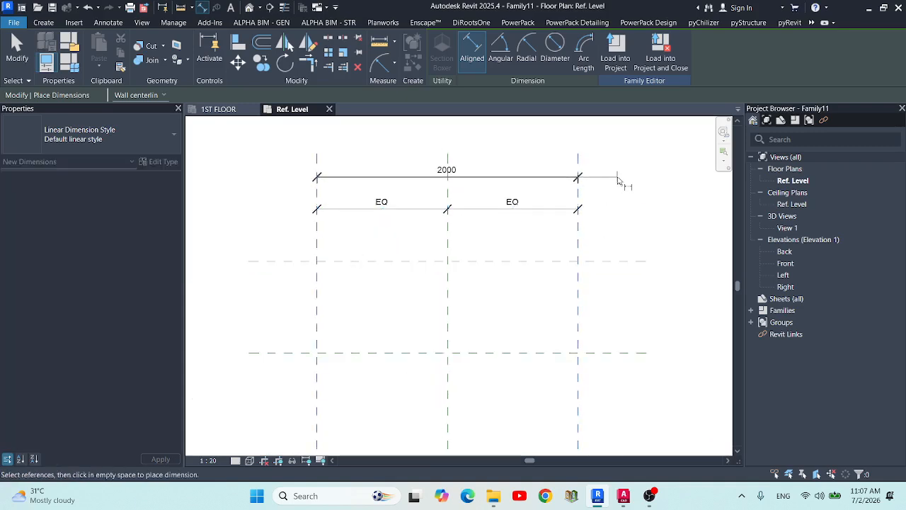
left_click(616, 180)
- Add a continuous aligned dimension across the three horizontal reference planes and constrain its segments to be equal
scroll(556, 133, "down", 3)
scroll(428, 202, "up", 2)
left_click(453, 172)
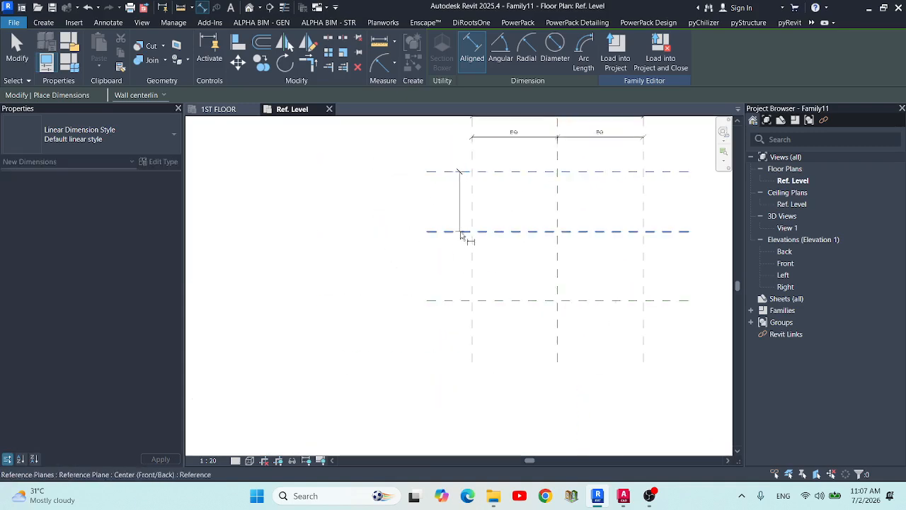
left_click(451, 232)
left_click(453, 301)
left_click(434, 378)
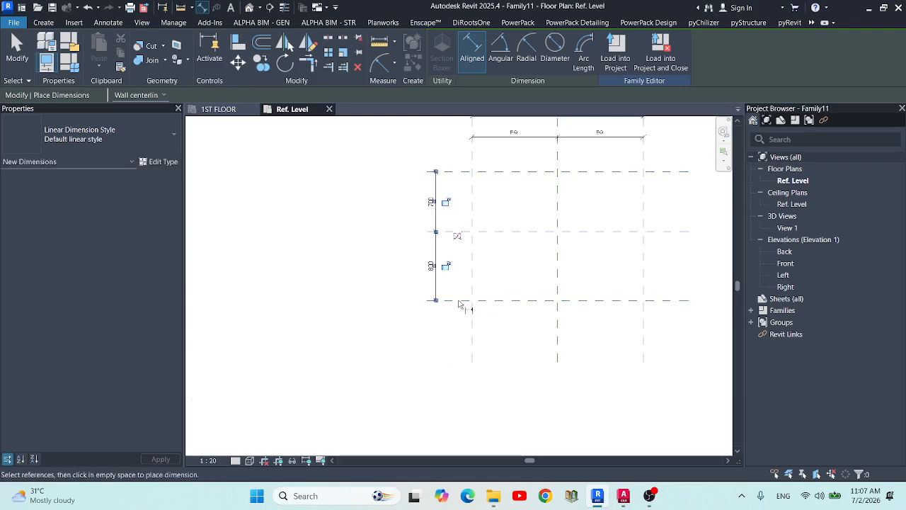
- Add an overall aligned dimension between the two outer horizontal reference planes, outside the equality dimension
left_click(496, 163)
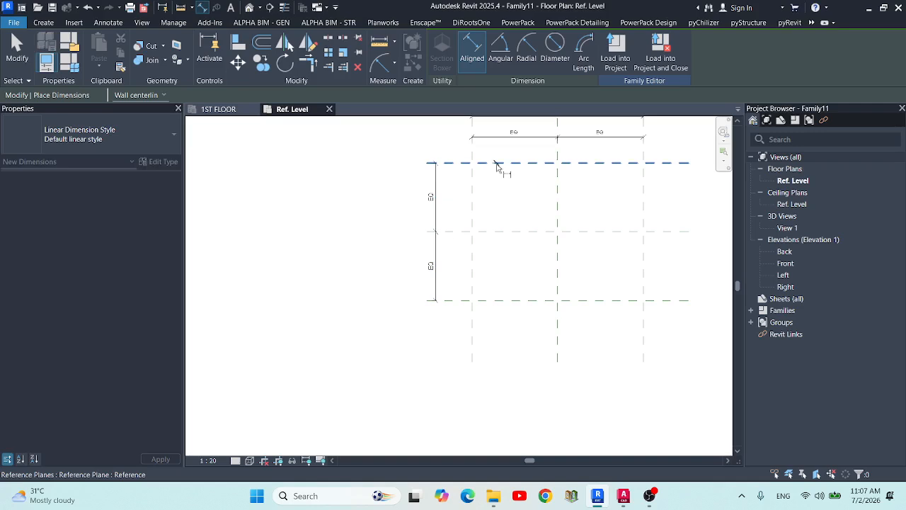
left_click(497, 302)
left_click(422, 337)
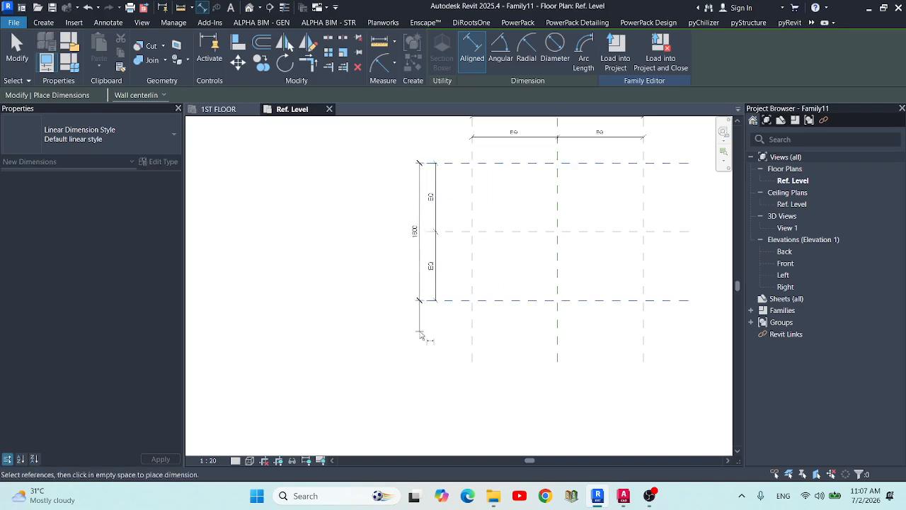
scroll(398, 320, "down", 1)
scroll(397, 319, "down", 2)
scroll(486, 238, "up", 3)
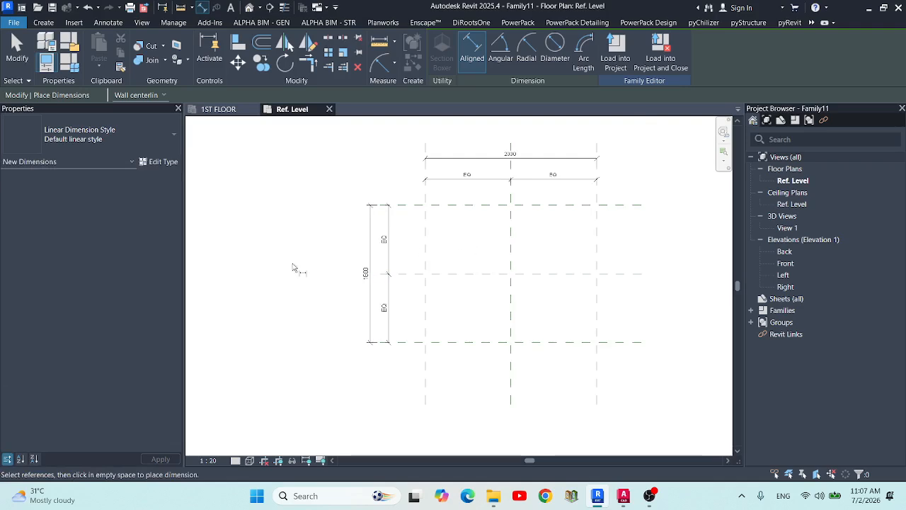
key("Escape")
key("Escape")
- Label both overall dimensions with the existing Width parameter
left_click(365, 236)
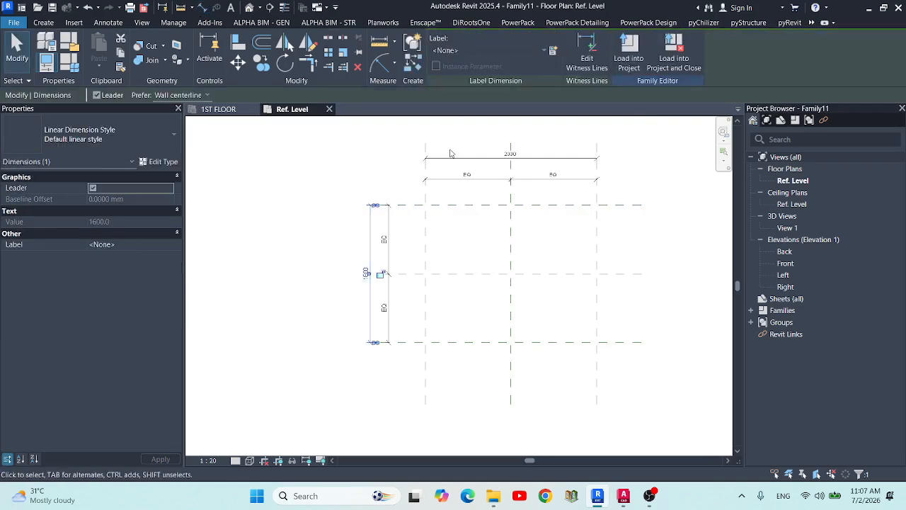
left_click(454, 158, "ctrl")
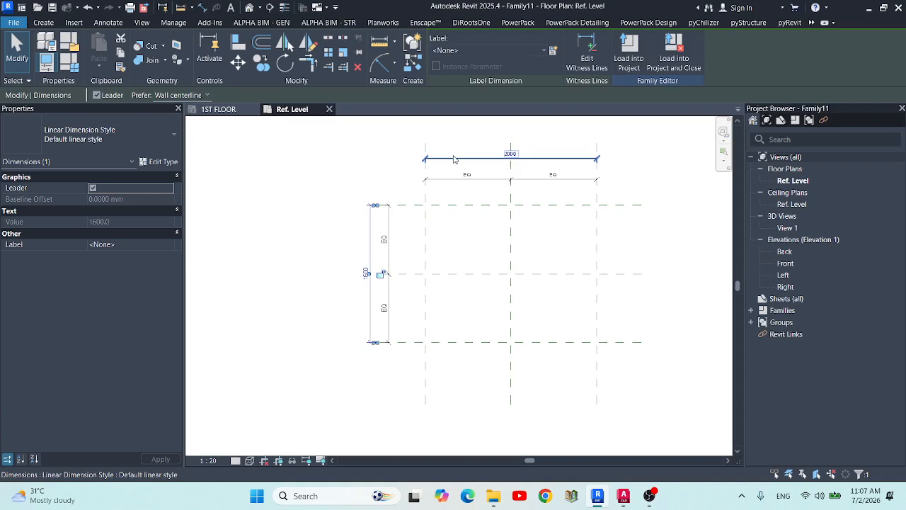
left_click(465, 51)
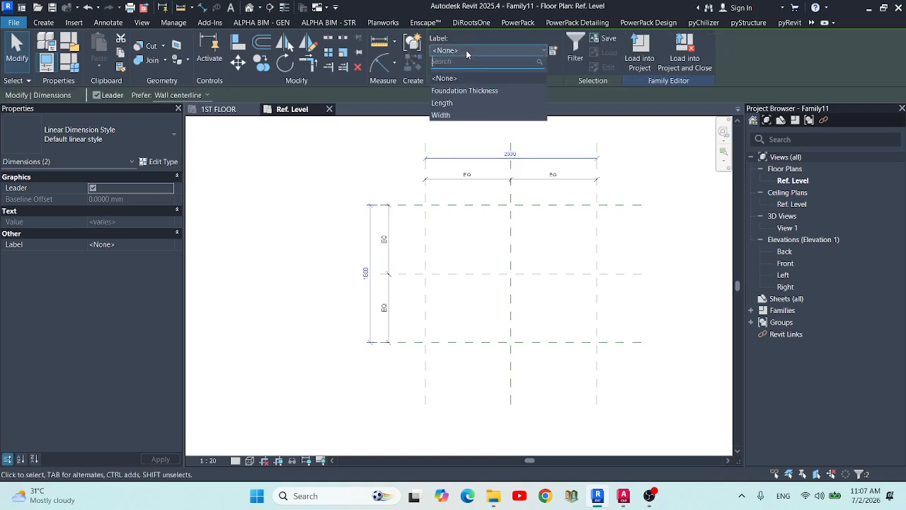
left_click(441, 115)
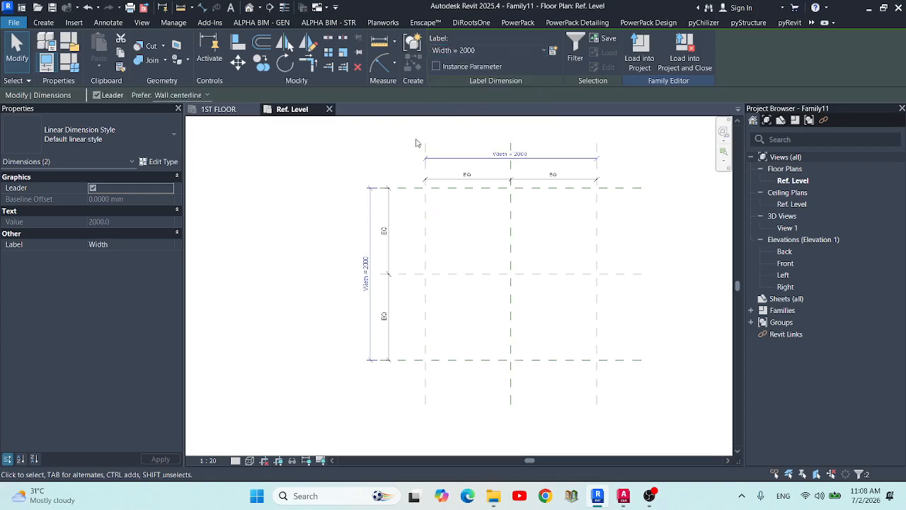
left_click(414, 141)
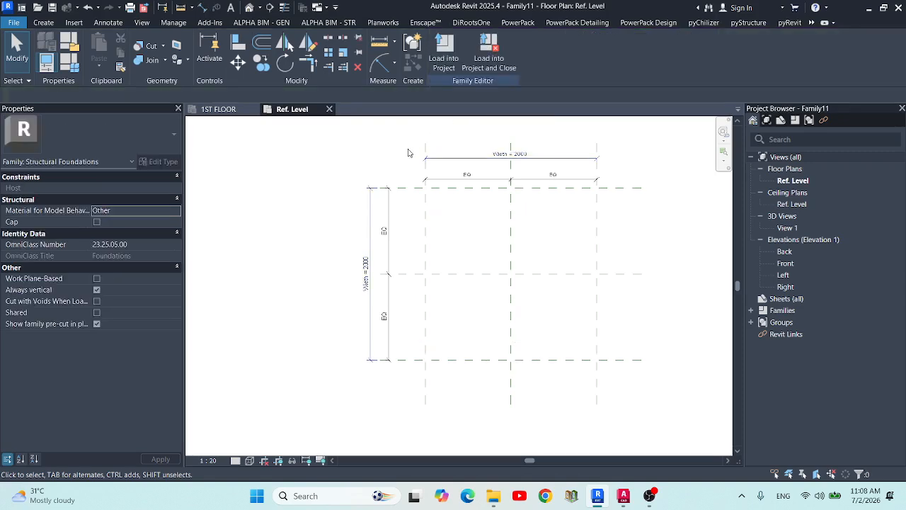
- Extrude a 2000 by 2000 mm rectangle drawn between the outer reference planes, with all four edges locked to them
left_click(47, 25)
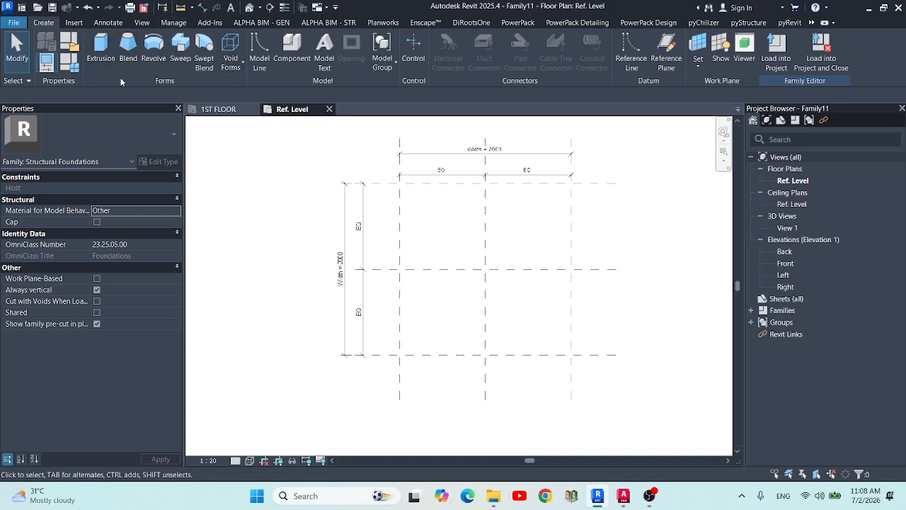
left_click(100, 51)
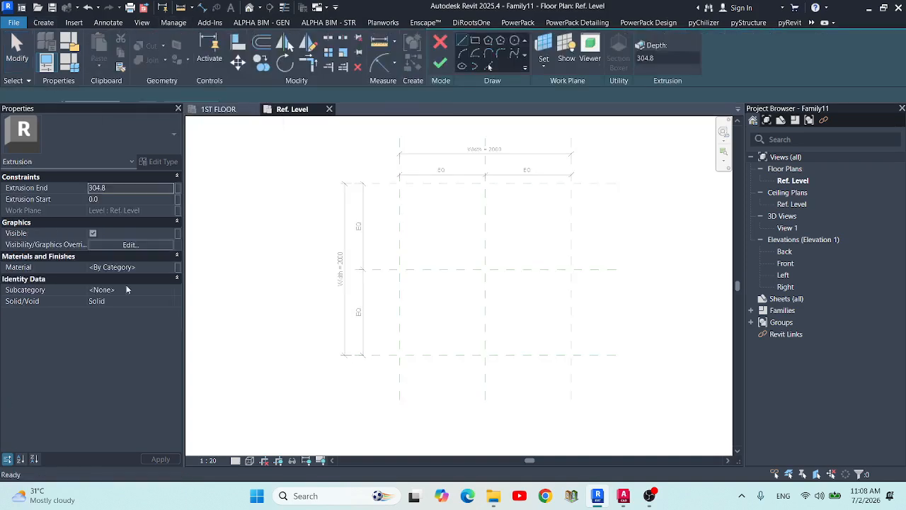
left_click(475, 41)
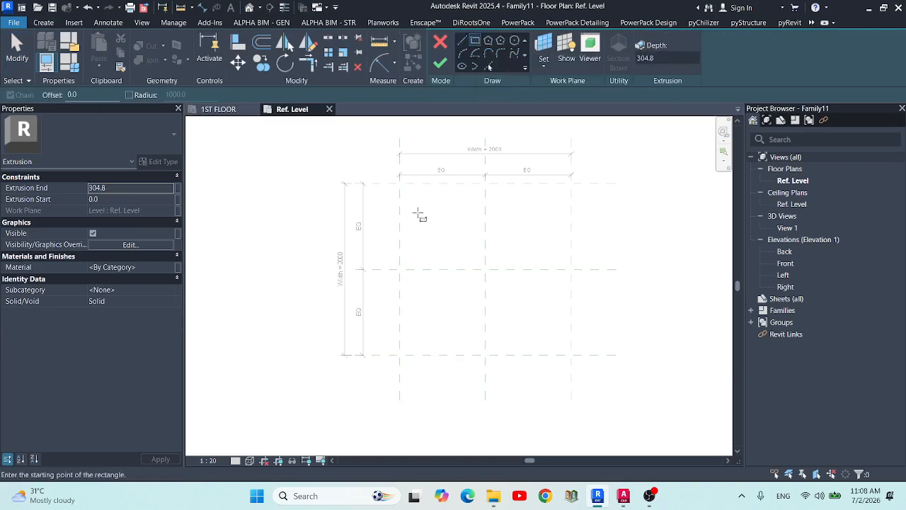
left_click(399, 183)
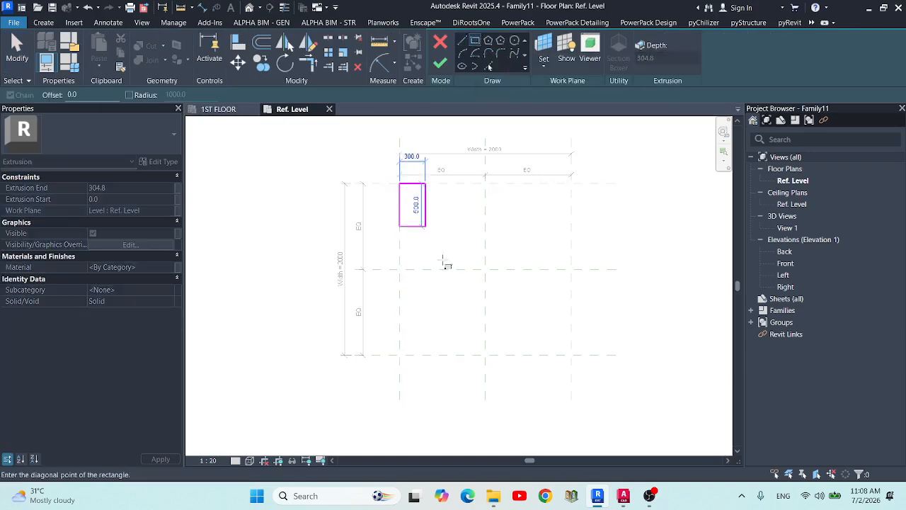
left_click(571, 355)
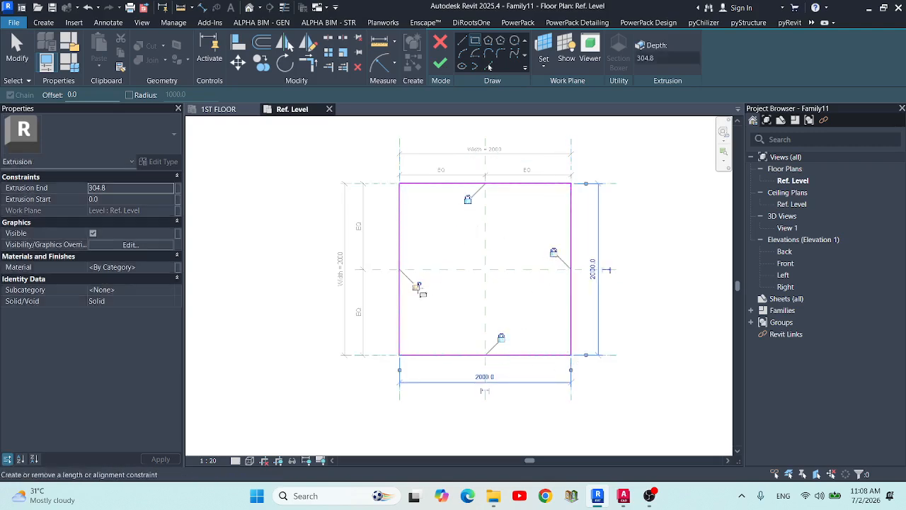
left_click(441, 64)
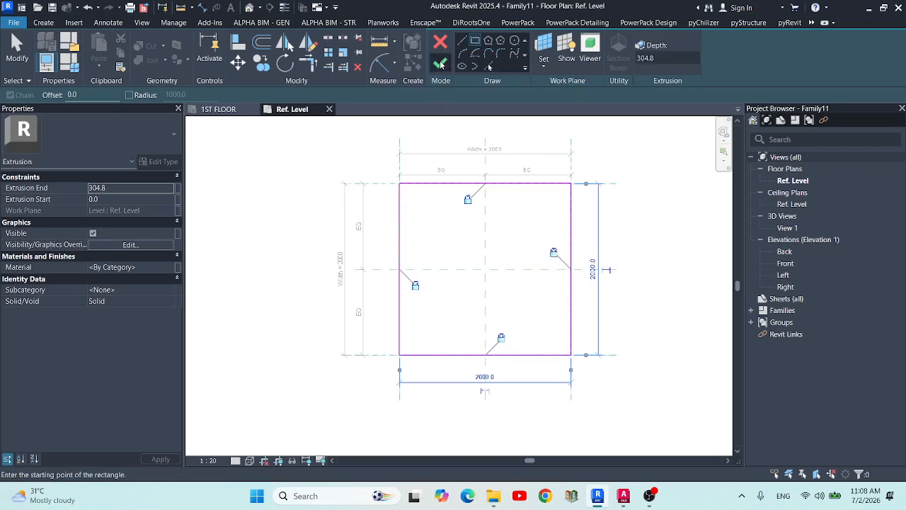
left_click(381, 161)
left_click_drag(380, 170, 606, 396)
left_click(471, 236)
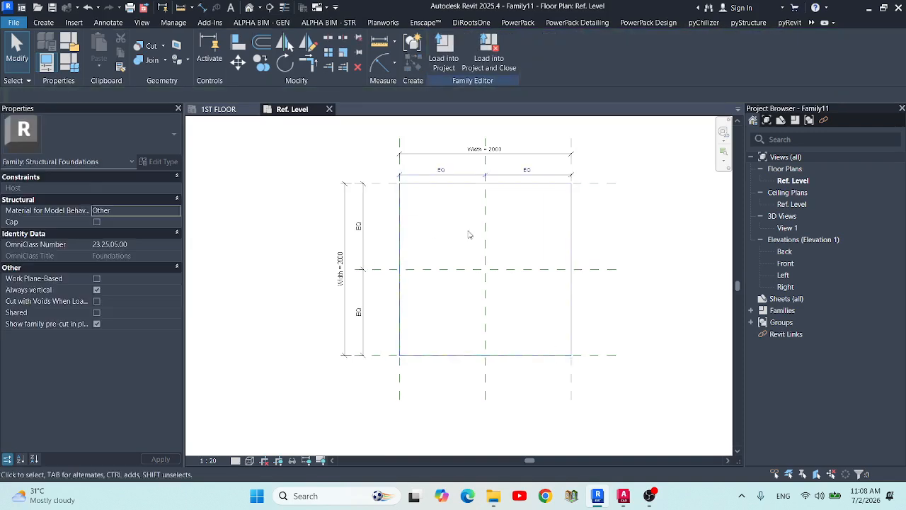
- In the Back elevation, draw a horizontal reference plane below the extrusion, about 1421 mm under Ref. Level and wider than the footing
double_click(784, 253)
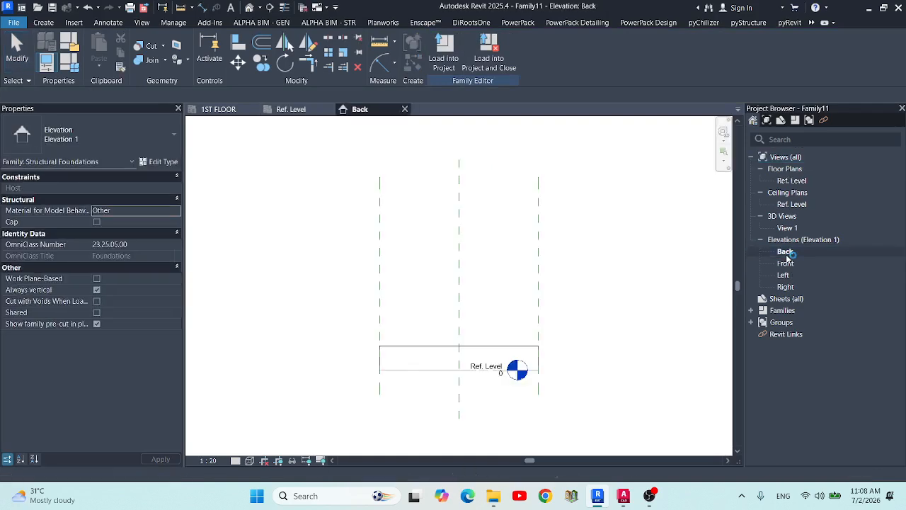
key("r")
key("p")
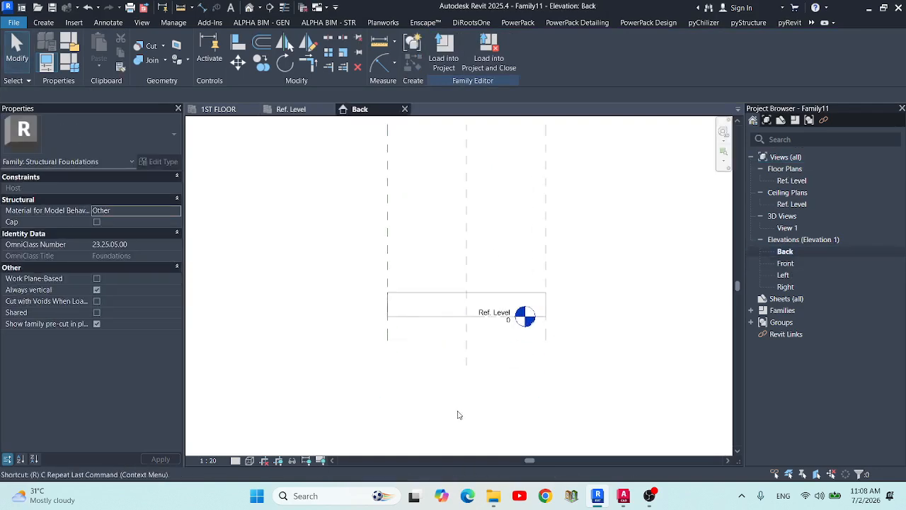
scroll(333, 239, "down", 1)
left_click(321, 404)
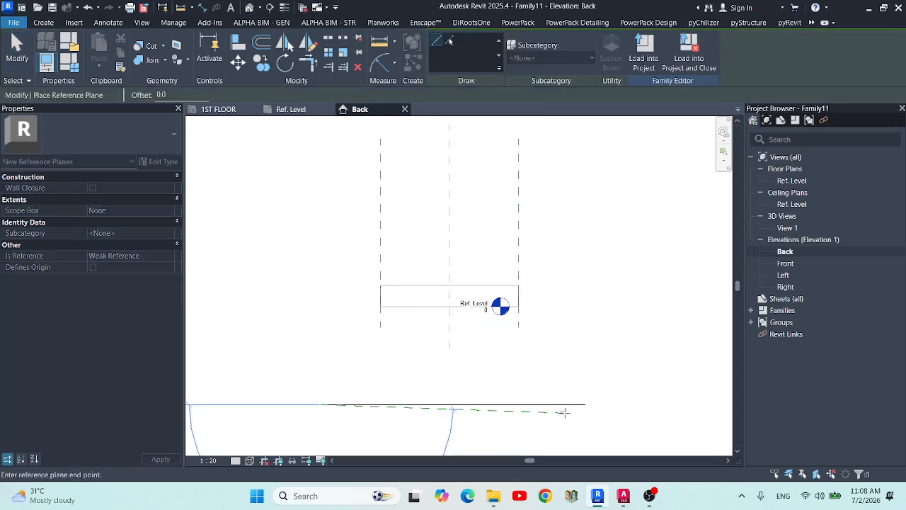
left_click(606, 405)
key("Escape")
key("Escape")
middle_click_drag(417, 264, 408, 202)
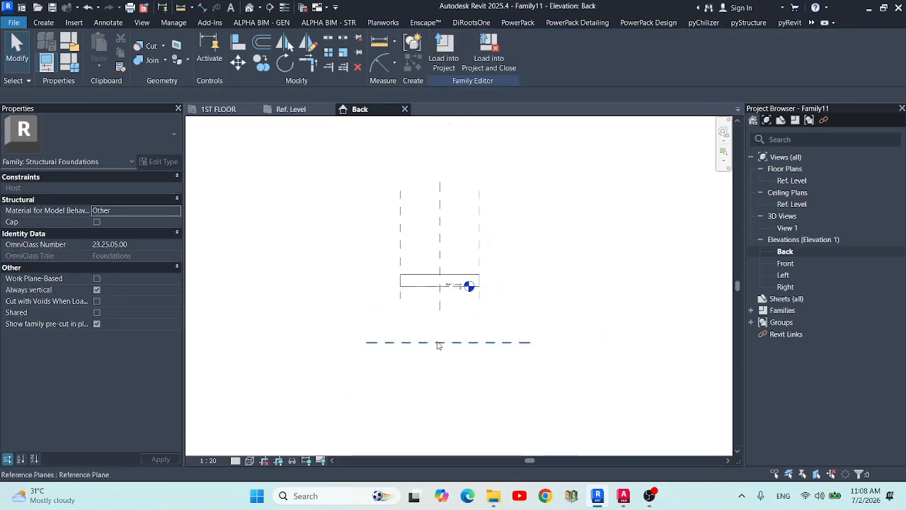
- Stretch the extrusion's bottom downward, then align its bottom edge to the new lower reference plane and lock the alignment
left_click(431, 247)
left_click_drag(437, 253, 438, 333)
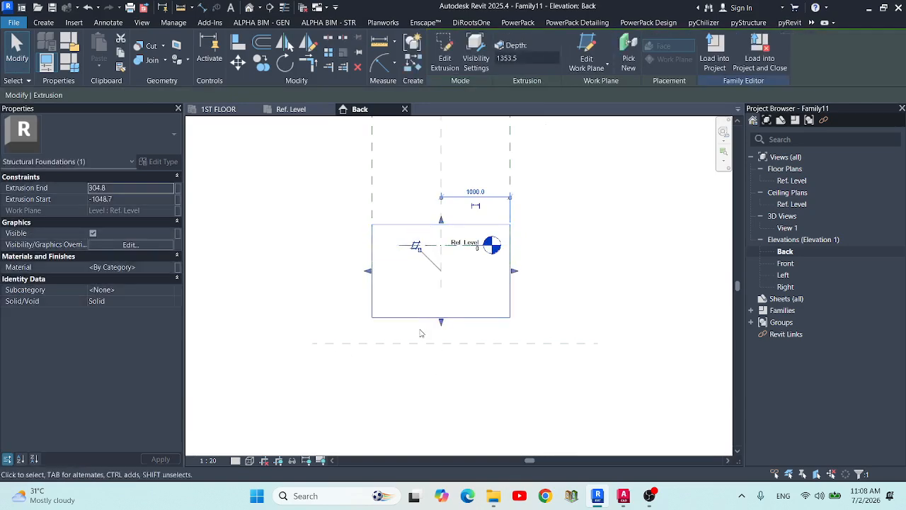
key("Escape")
key("a")
key("l")
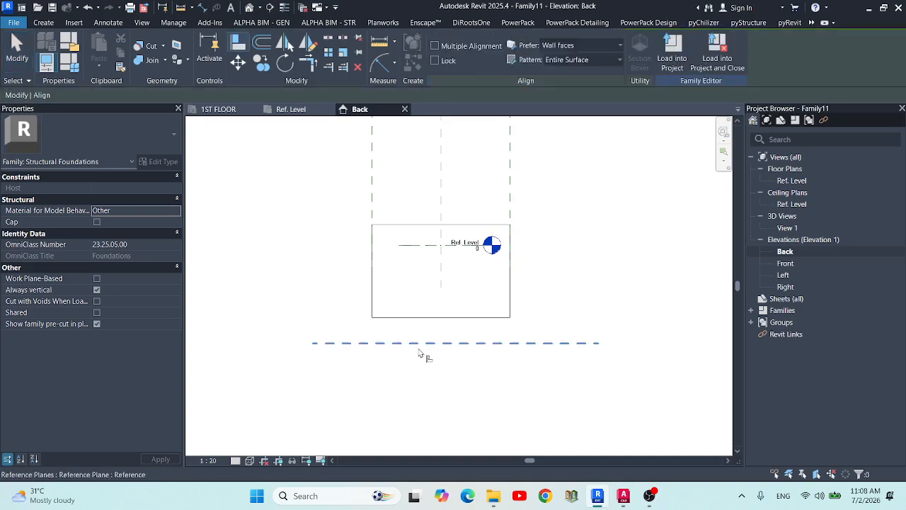
left_click(419, 353)
left_click(422, 318)
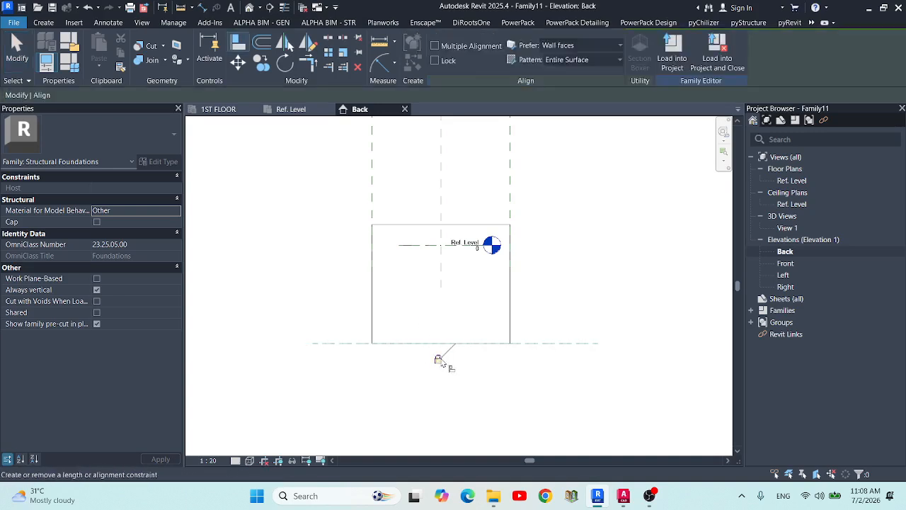
scroll(422, 256, "up", 3)
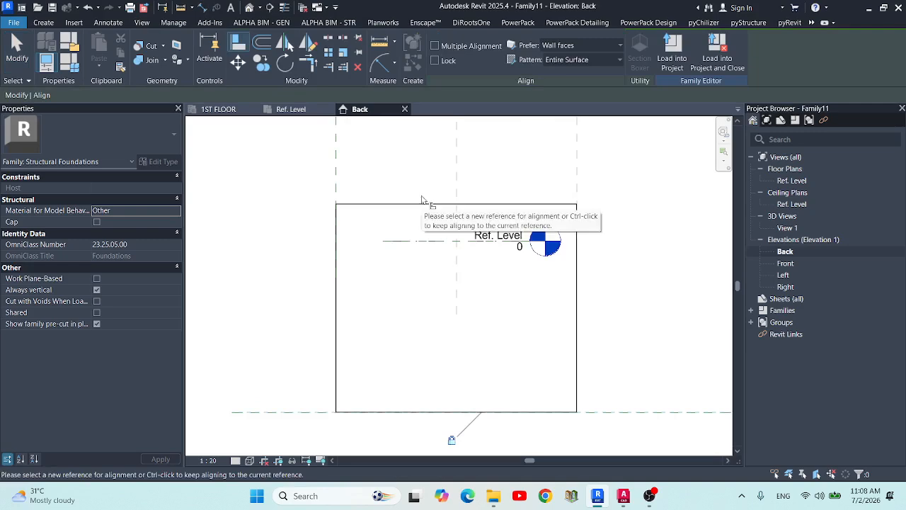
scroll(422, 203, "up", 1)
key("Escape")
- Lower the extrusion's top face to the Ref. Level line so that the extrusion end is 0
scroll(409, 279, "down", 2)
scroll(408, 192, "up", 2)
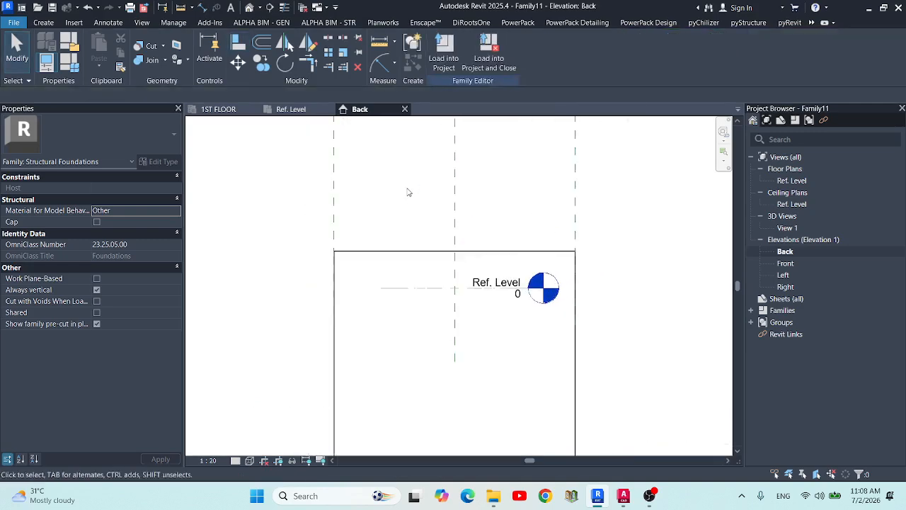
scroll(481, 226, "down", 2)
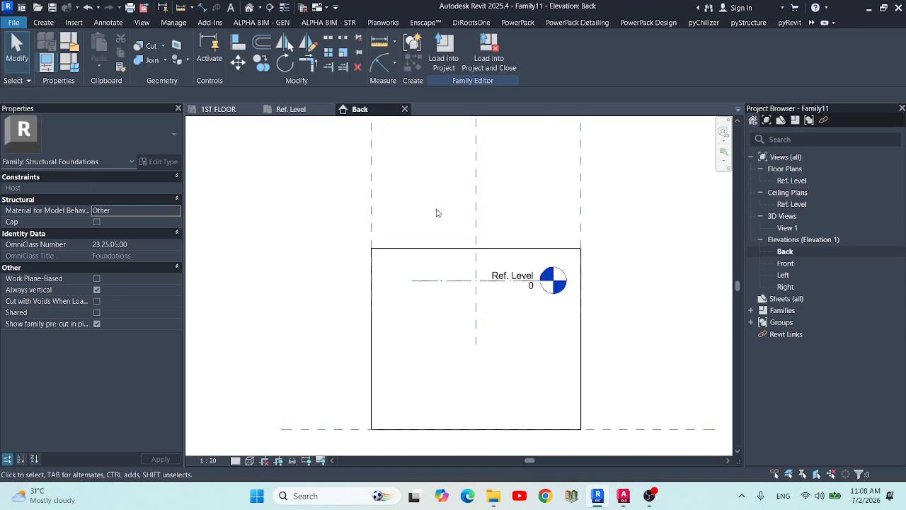
scroll(467, 244, "up", 4)
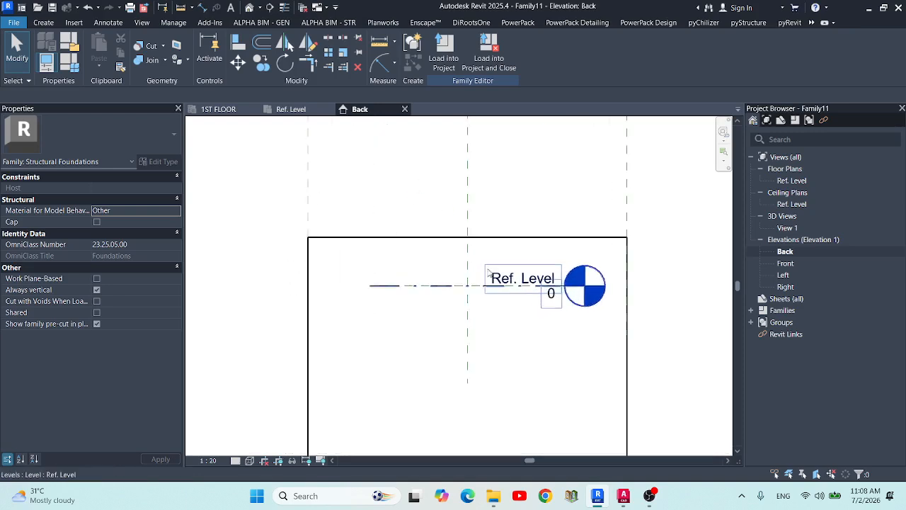
left_click(418, 247)
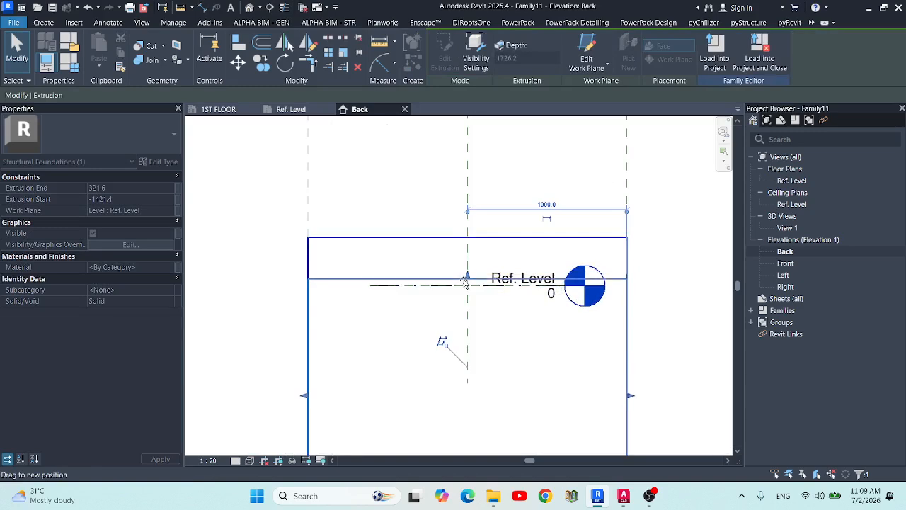
left_click_drag(465, 237, 465, 285)
scroll(468, 217, "down", 4)
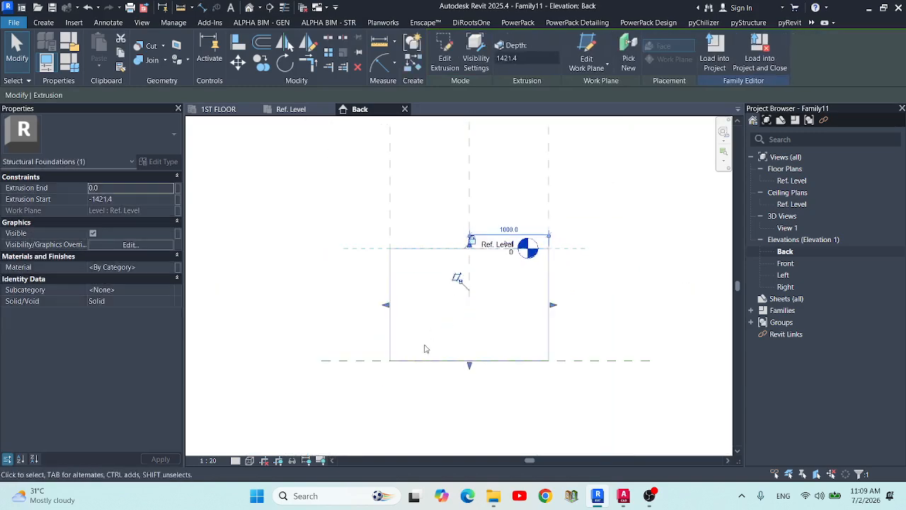
left_click(423, 343)
- Temporarily hide the extrusion to extend the Ref. Level line past the footing's left edge, and restore the hidden extrusion
left_click(390, 325)
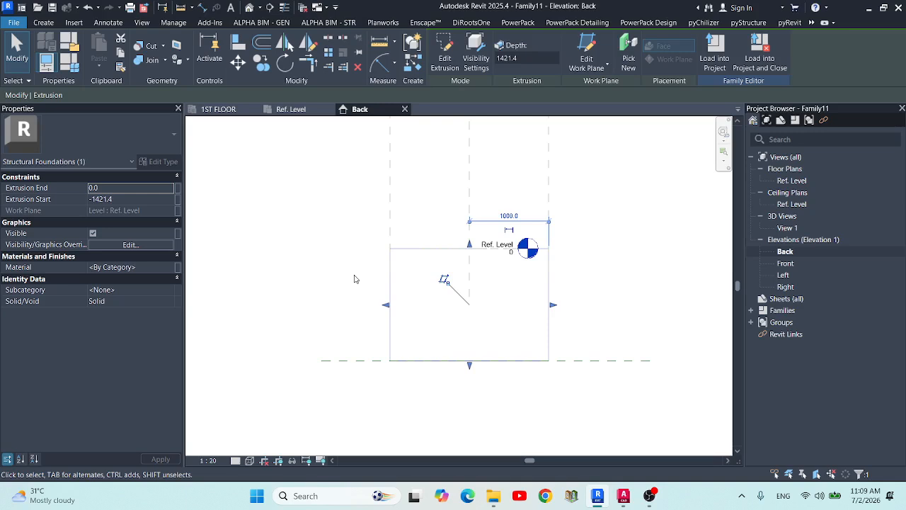
key("h")
key("h")
left_click(421, 248)
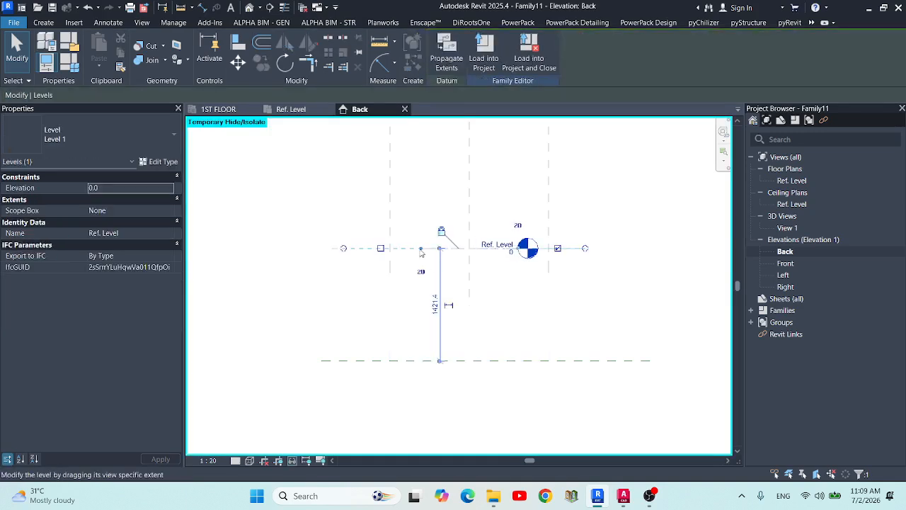
left_click_drag(421, 253, 405, 249)
left_click_drag(348, 249, 344, 249)
left_click(356, 203)
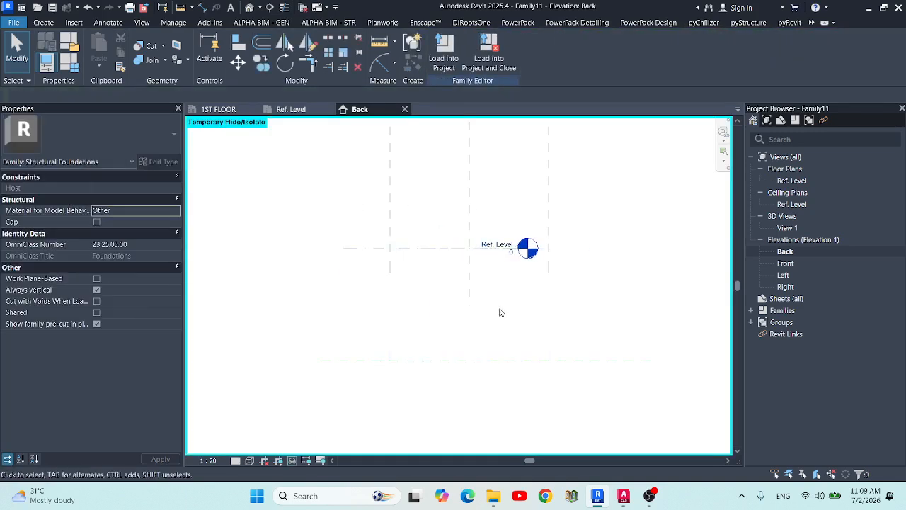
key("h")
key("r")
scroll(436, 332, "up", 2)
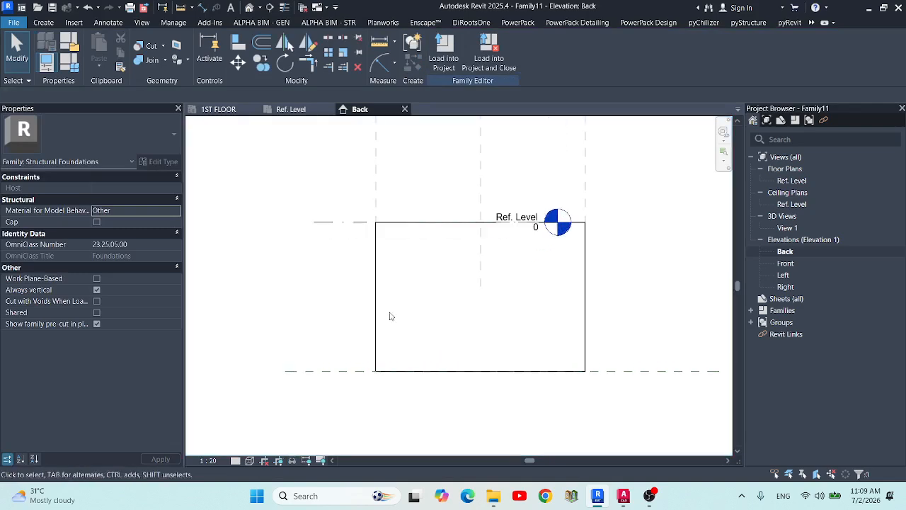
- Add an aligned dimension between Ref. Level and the lower reference plane, placed to the left of the extrusion
key("d")
key("i")
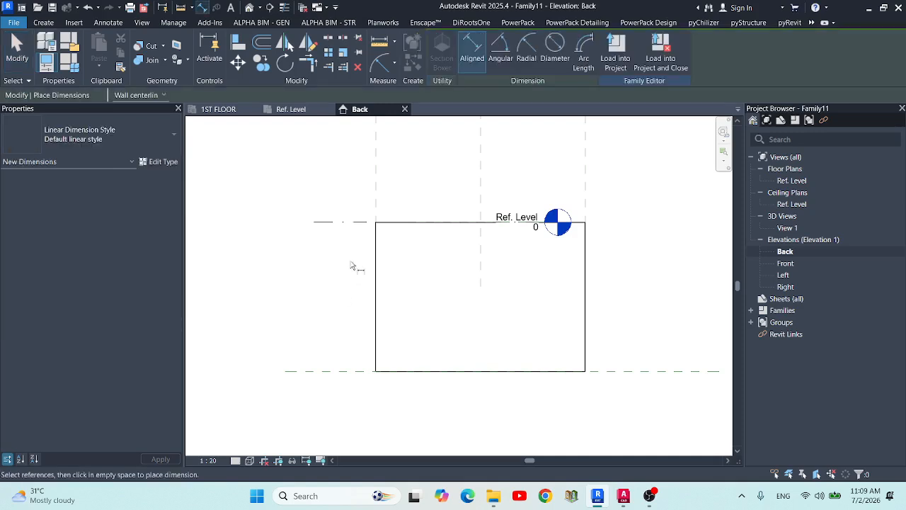
left_click(345, 222)
left_click(345, 371)
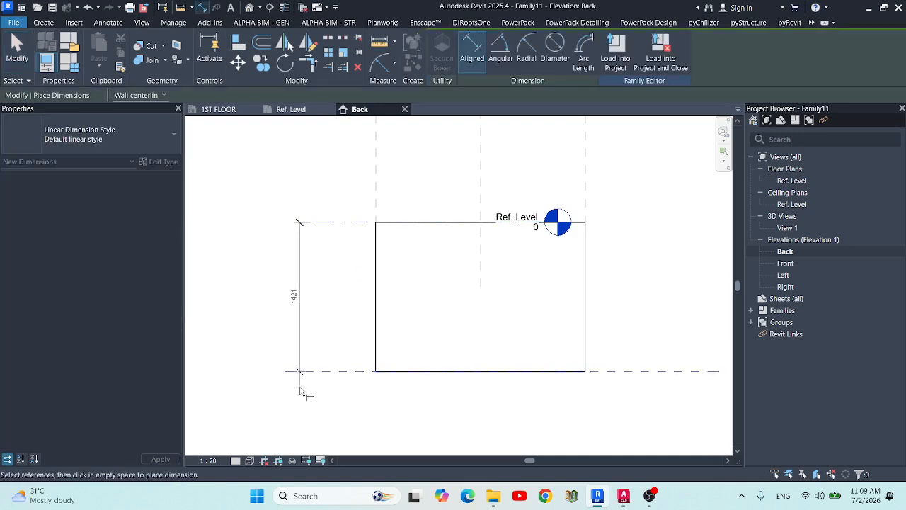
left_click(303, 280)
key("Escape")
- Label the vertical height dimension with the existing Length parameter
left_click(301, 259)
left_click(488, 50)
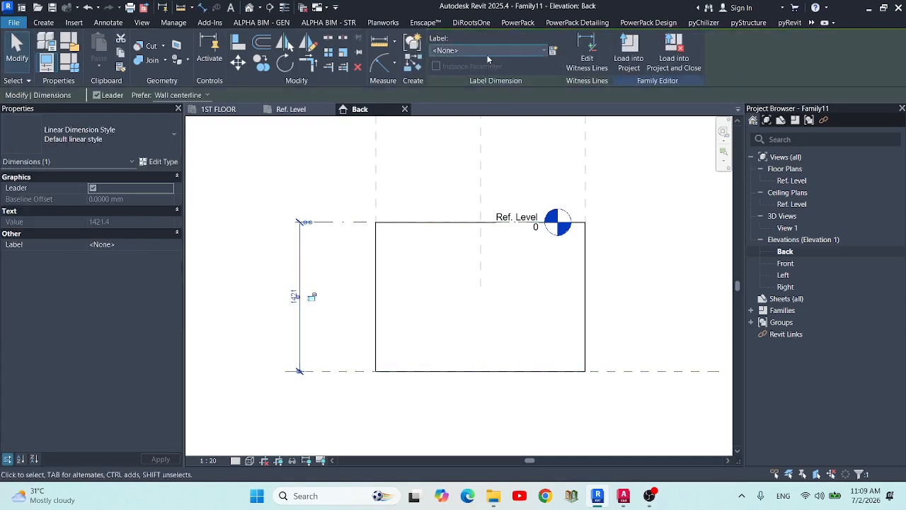
left_click(464, 105)
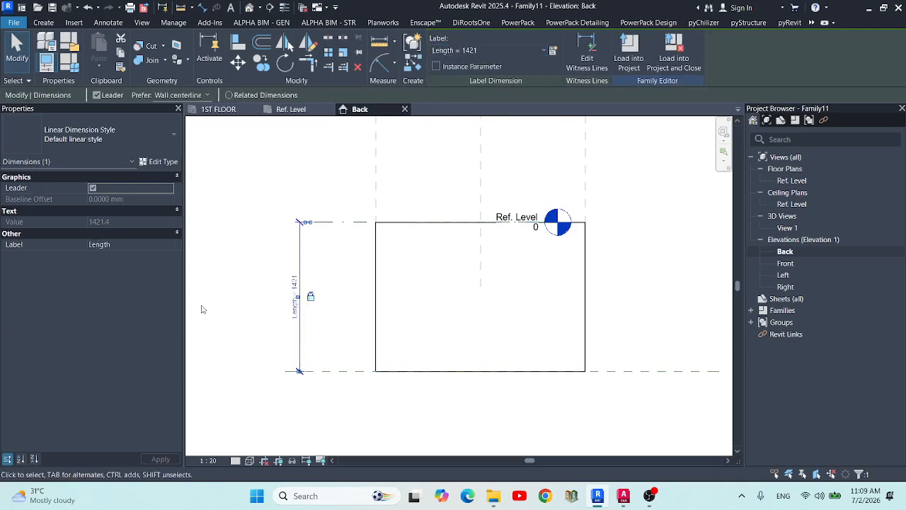
scroll(404, 314, "down", 2)
left_click(427, 364)
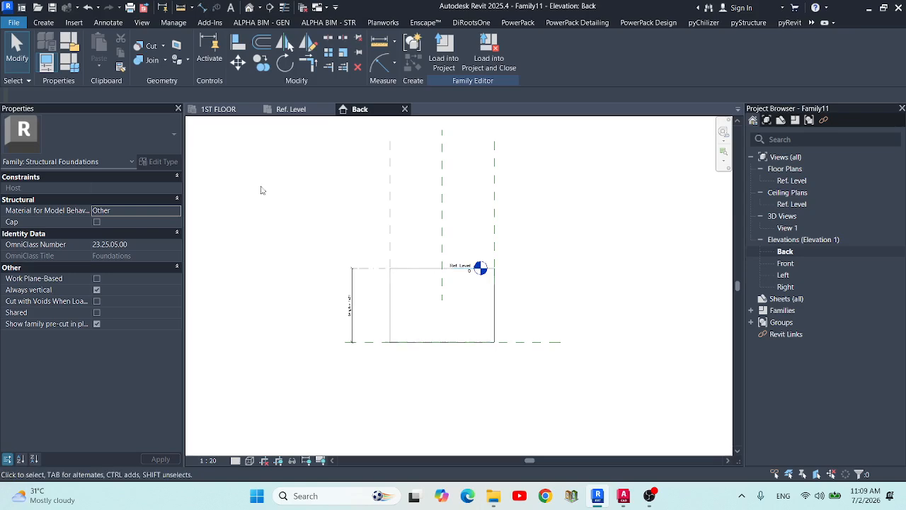
- Open the default 3D view and set the family's Length to 5000 and Width to 400
left_click(248, 7)
scroll(359, 269, "down", 2)
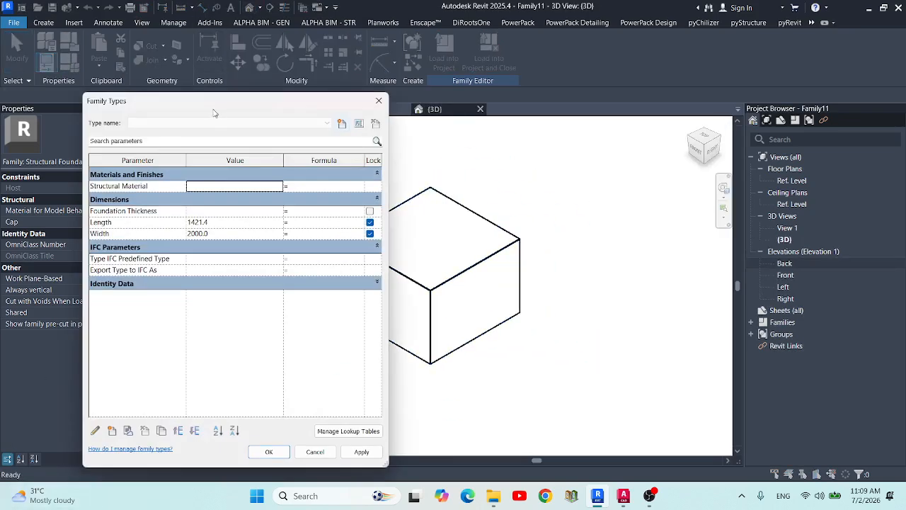
left_click_drag(214, 113, 631, 78)
left_click(658, 209)
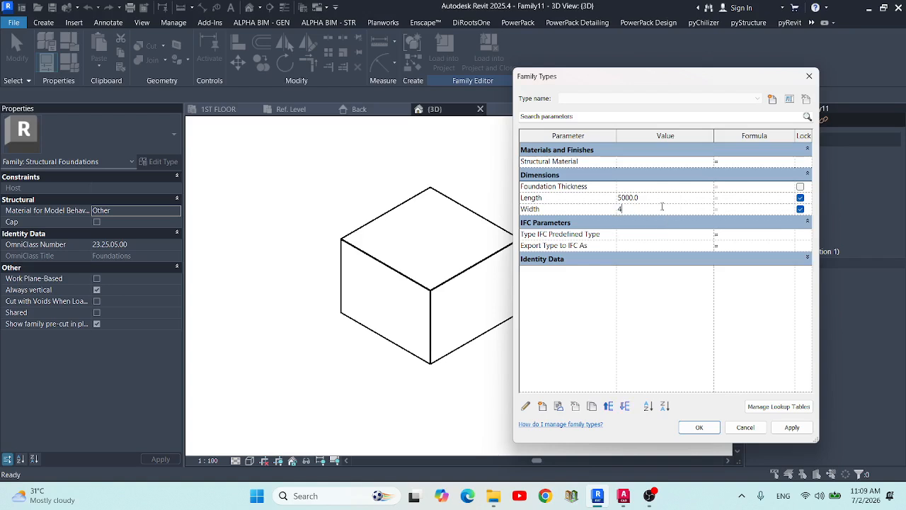
left_click(790, 427)
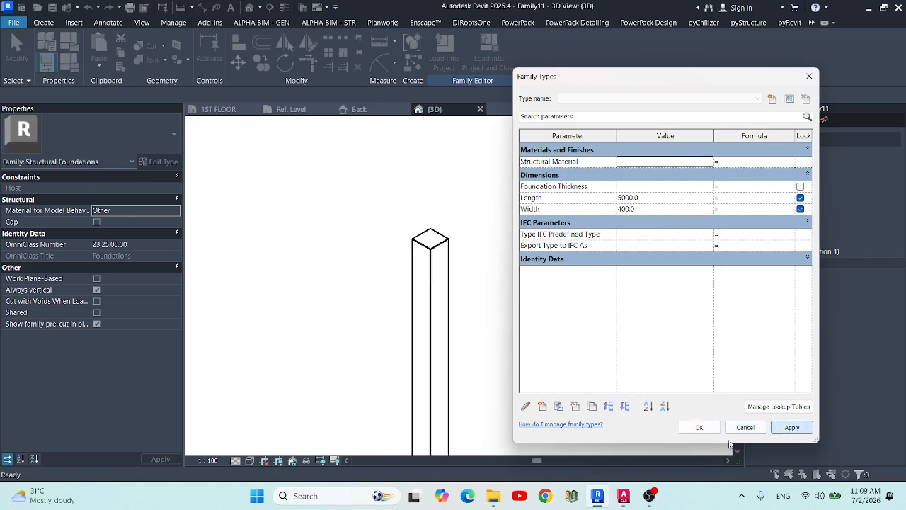
left_click(698, 426)
scroll(458, 369, "up", 2)
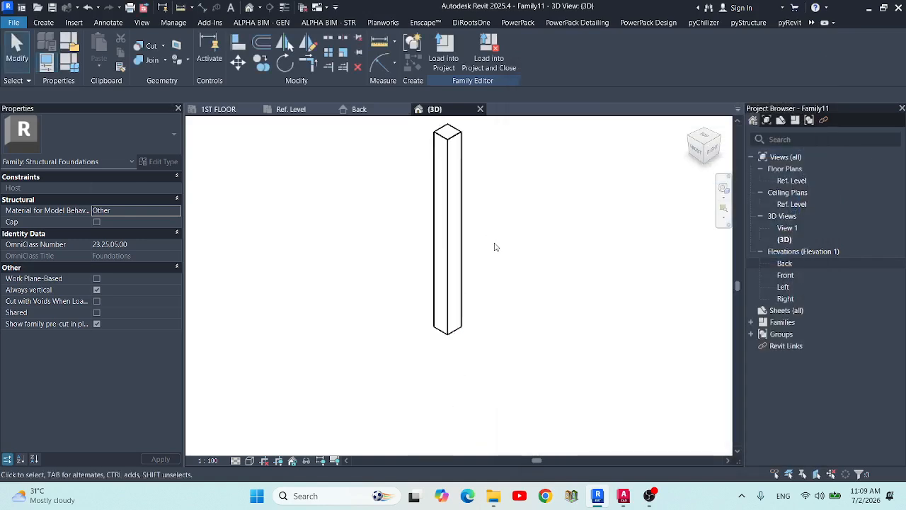
scroll(495, 244, "down", 2)
left_click_drag(437, 154, 547, 341)
left_click(547, 341)
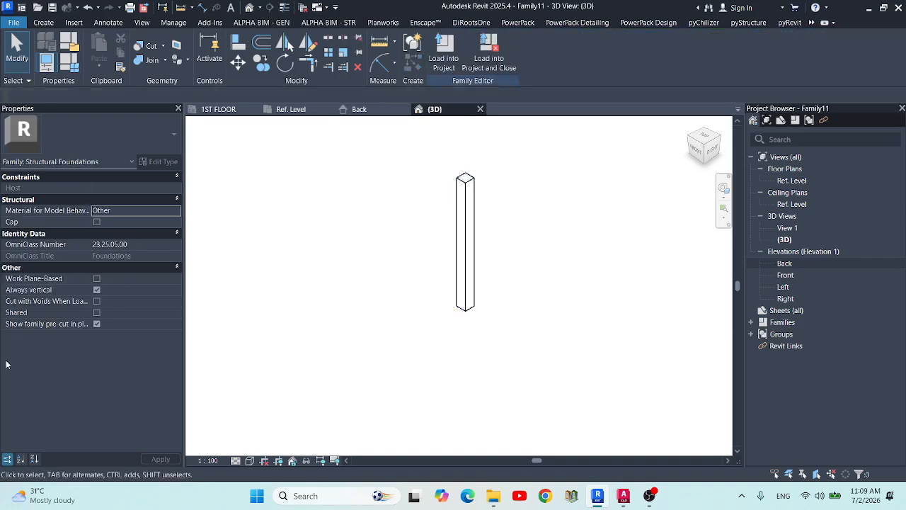
scroll(466, 310, "up", 4)
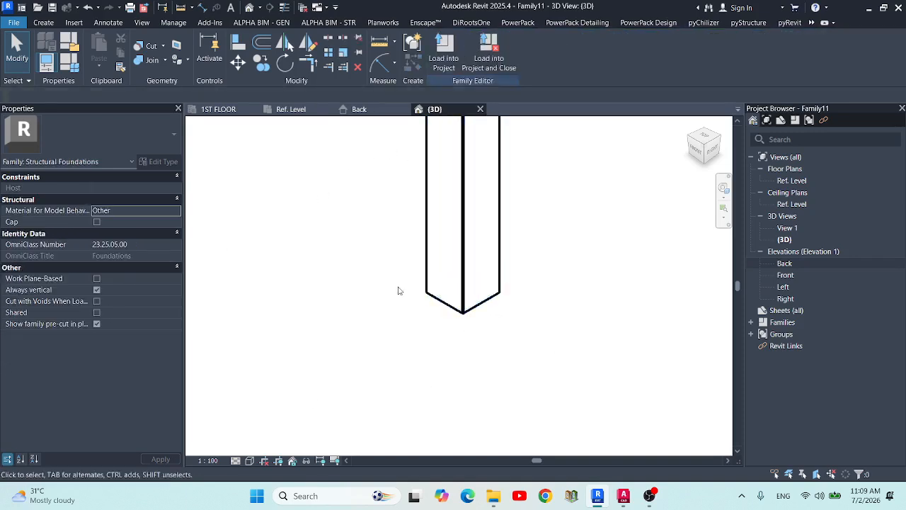
- In the Ref. Level plan, draw vertical reference planes inside the square, about 111.5 mm left and 100 mm right of the centre plane
left_click(299, 112)
scroll(397, 213, "up", 5)
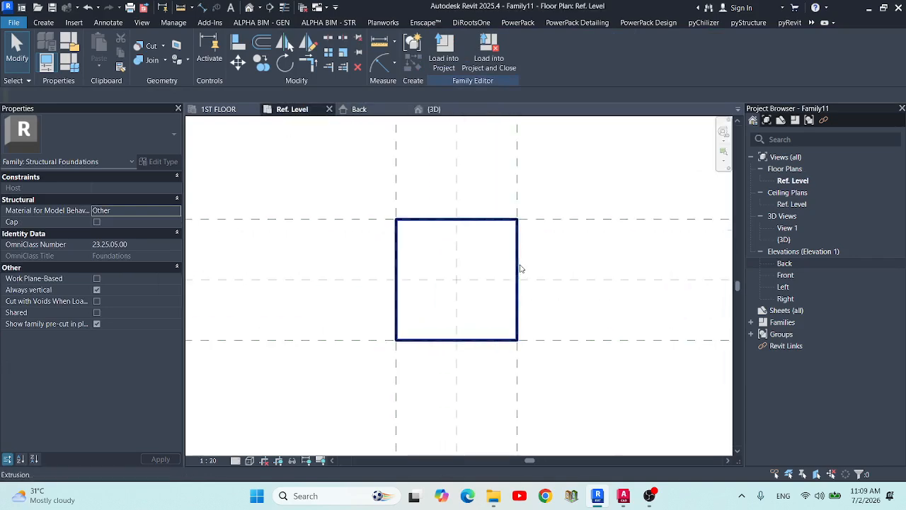
scroll(397, 210, "down", 3)
scroll(344, 188, "up", 2)
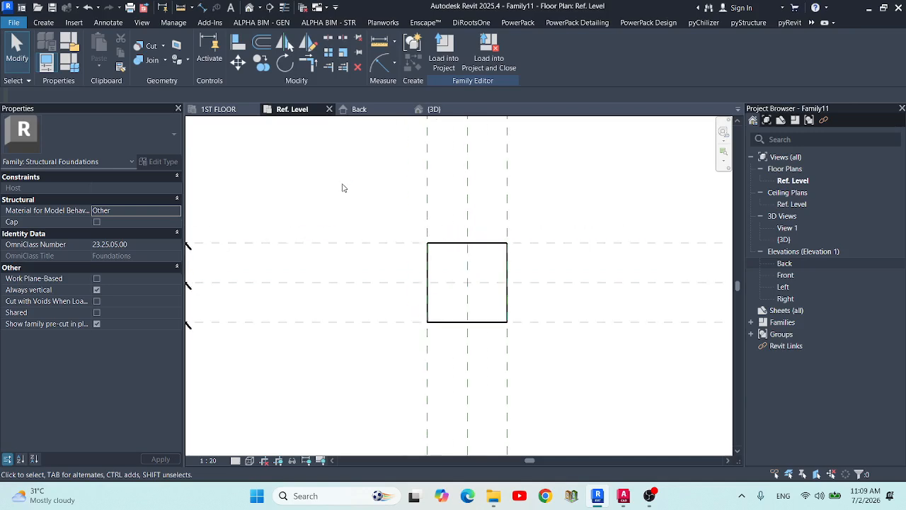
key("r")
key("p")
scroll(342, 184, "down", 1)
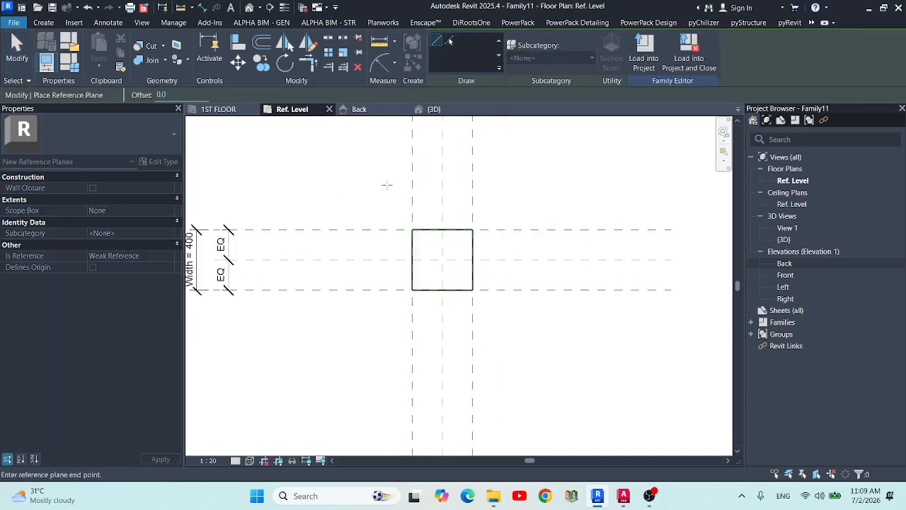
key("Escape")
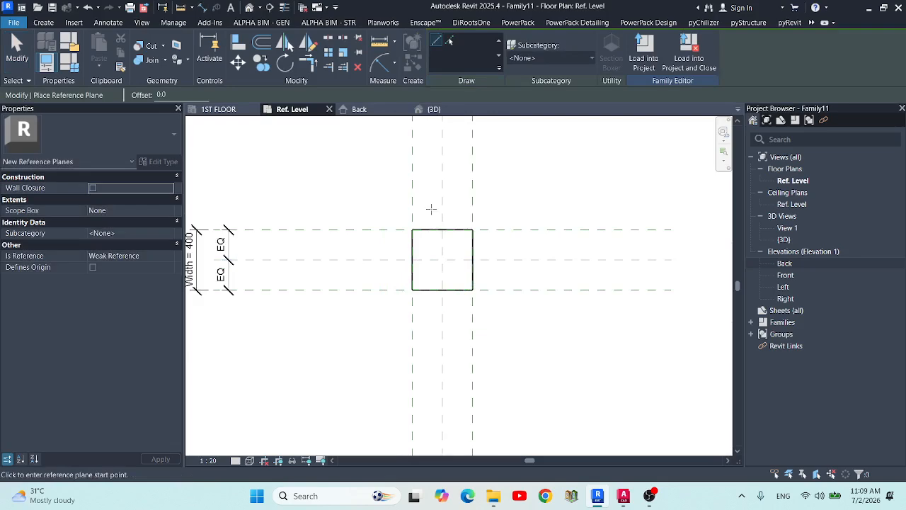
left_click(425, 202)
scroll(429, 257, "up", 2)
left_click(425, 317)
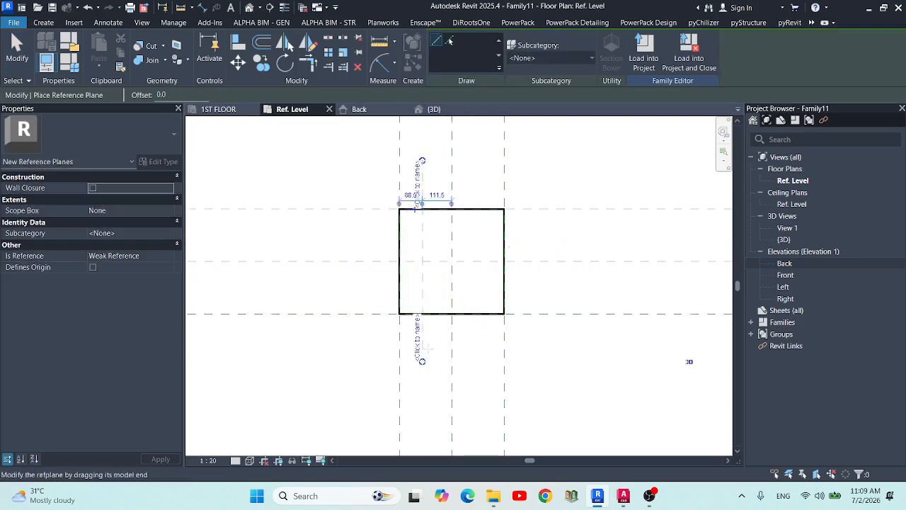
scroll(474, 176, "up", 2)
left_click(479, 150)
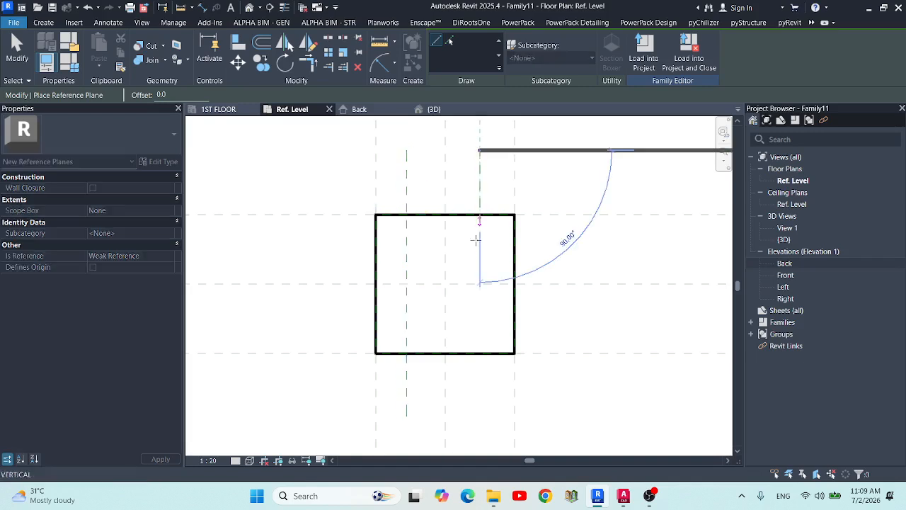
left_click(478, 412)
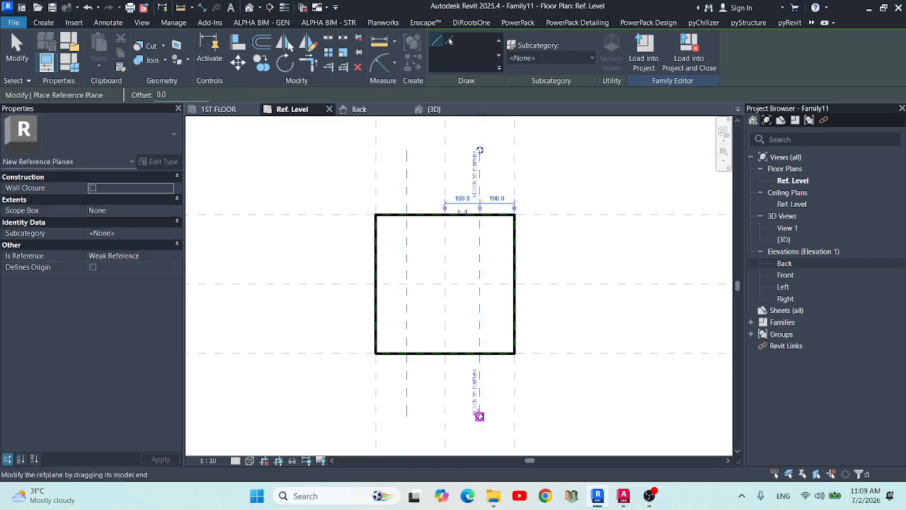
- Draw two horizontal reference planes inside the square, about 146 mm above and 120 mm below the centre plane
left_click(303, 233)
left_click(576, 233)
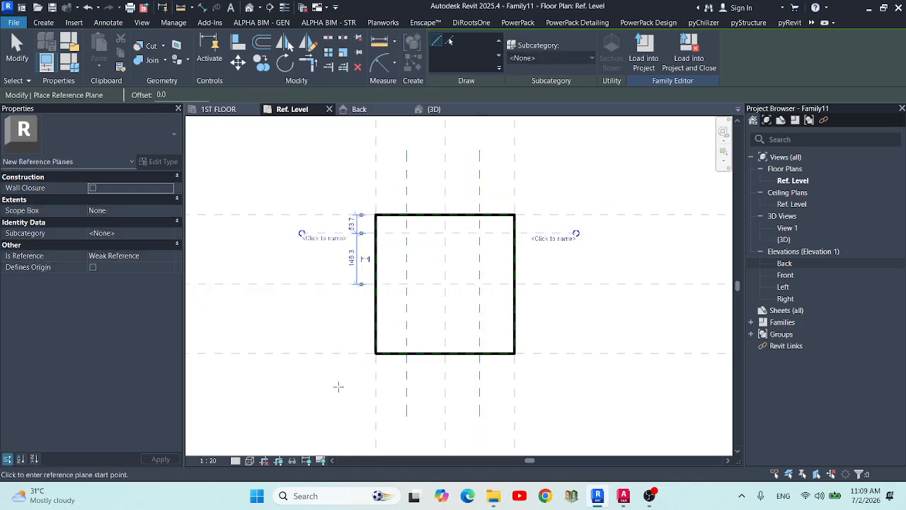
left_click(304, 326)
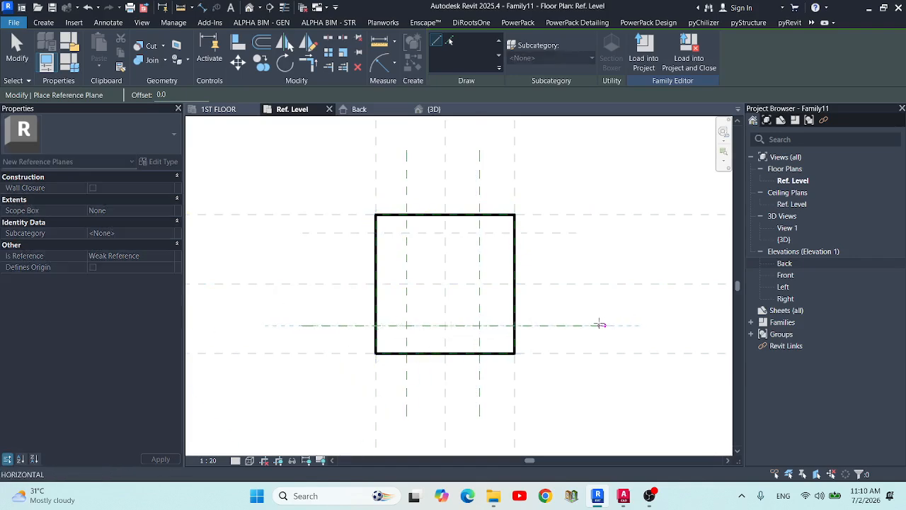
left_click(578, 325)
key("Escape")
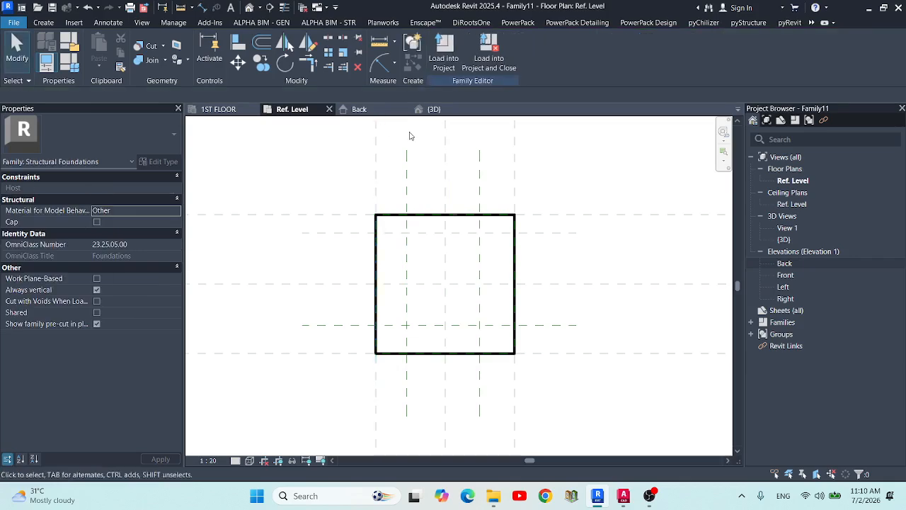
- Add an aligned dimension across the inner and centre vertical reference planes above the square, and constrain its segments as equal
key("d")
key("i")
scroll(410, 136, "up", 2)
left_click(406, 175)
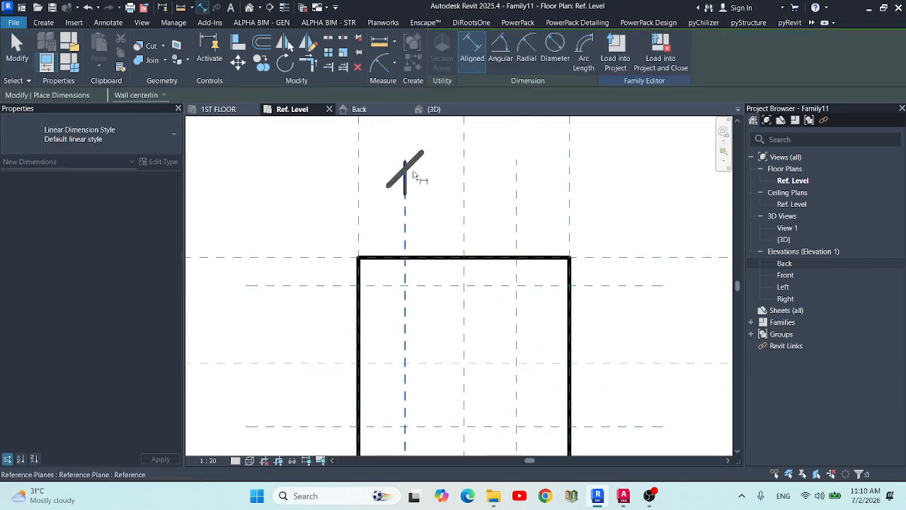
left_click(464, 201)
left_click(516, 203)
left_click(539, 131)
scroll(458, 267, "down", 4)
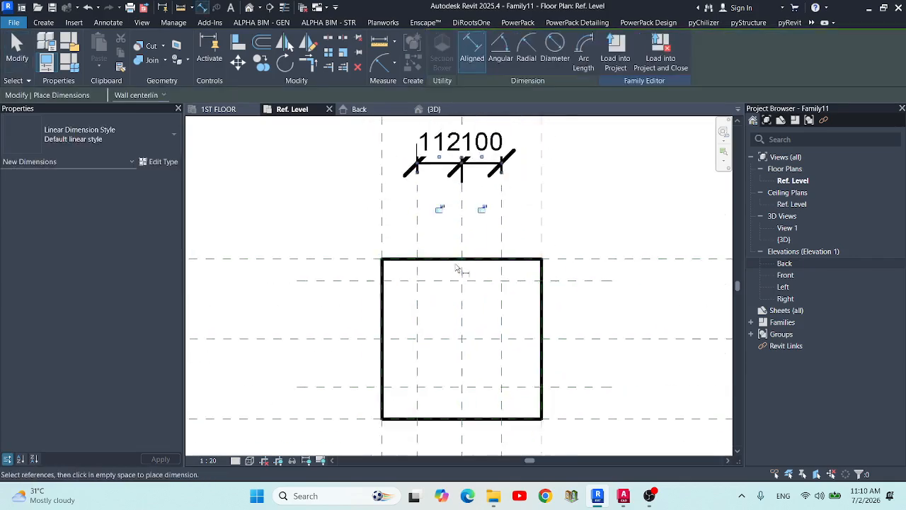
scroll(472, 158, "up", 3)
scroll(454, 253, "down", 4)
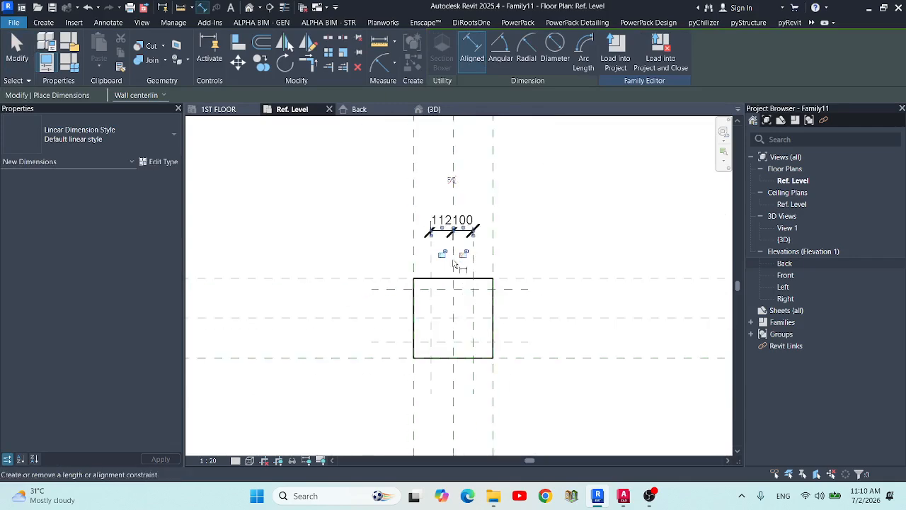
left_click(450, 183)
- Add an overall aligned dimension between the two inner vertical reference planes, above the equality dimension
scroll(446, 243, "up", 2)
left_click(426, 296)
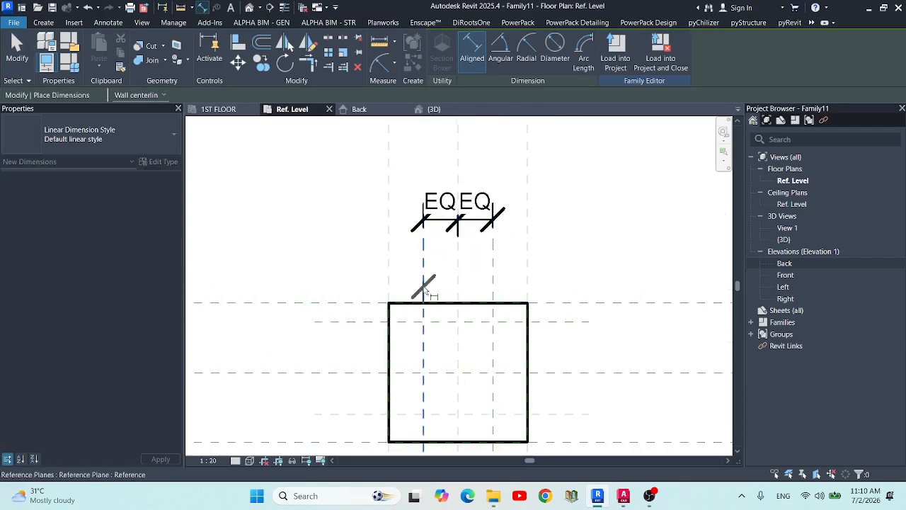
left_click(495, 288)
left_click(508, 177)
- Dimension the inner and centre horizontal reference planes beside the square's left edge, and constrain the segments as equal
scroll(453, 226, "down", 3)
scroll(421, 233, "up", 2)
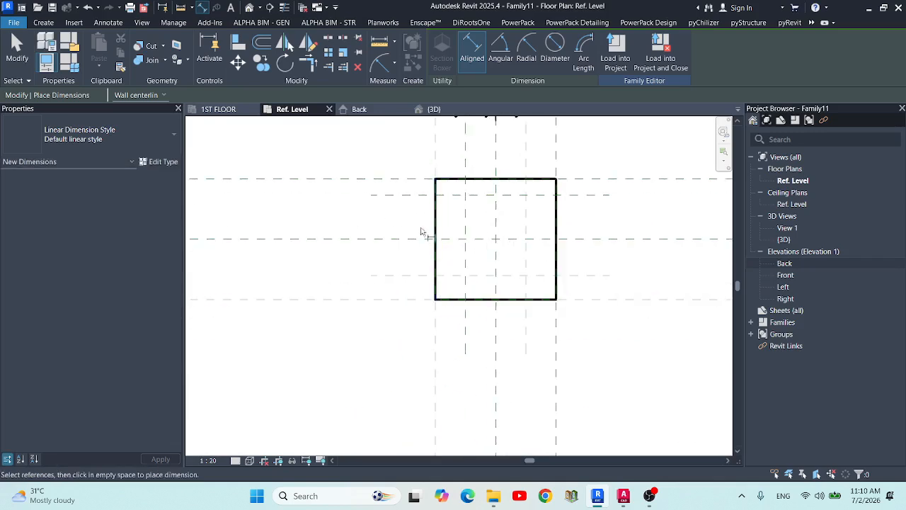
left_click(420, 195)
left_click(418, 238)
left_click(415, 274)
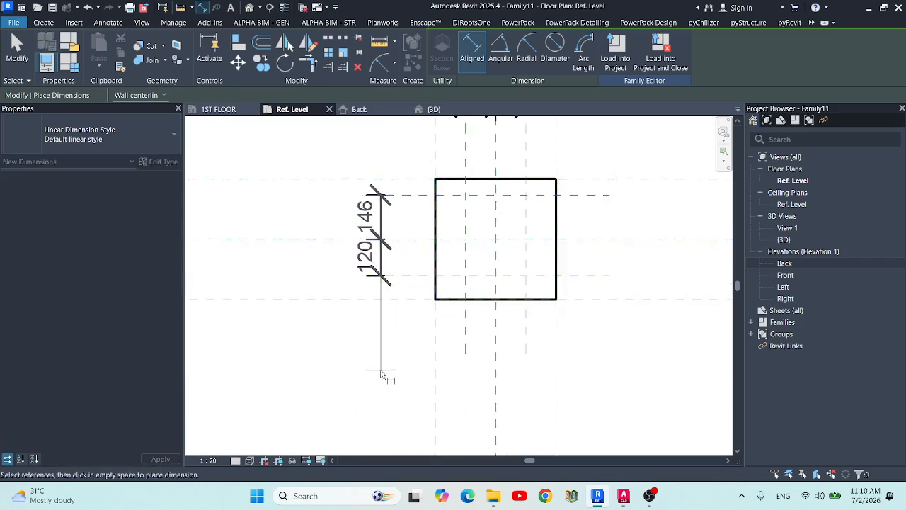
left_click(382, 376)
left_click(459, 236)
- Add an overall aligned dimension between the two inner horizontal reference planes, outside their equality dimension
left_click(448, 203)
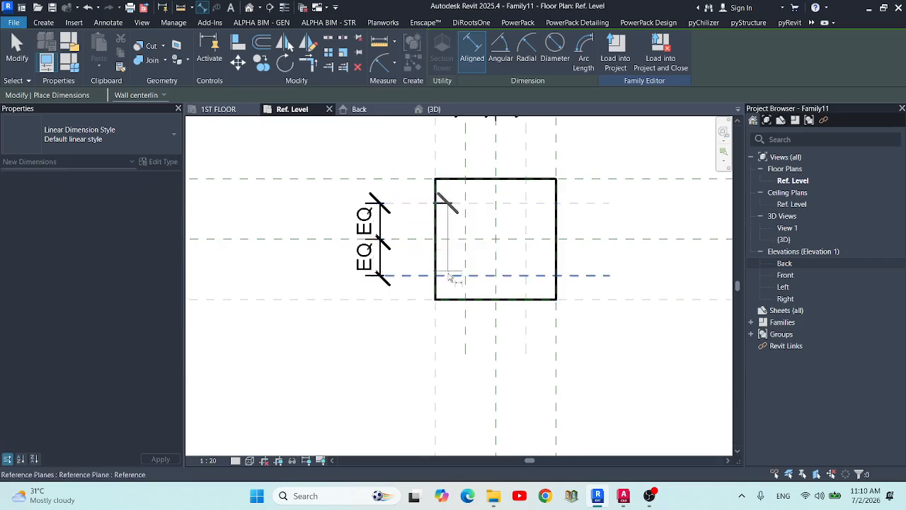
left_click(448, 277)
left_click(347, 346)
scroll(545, 304, "down", 3)
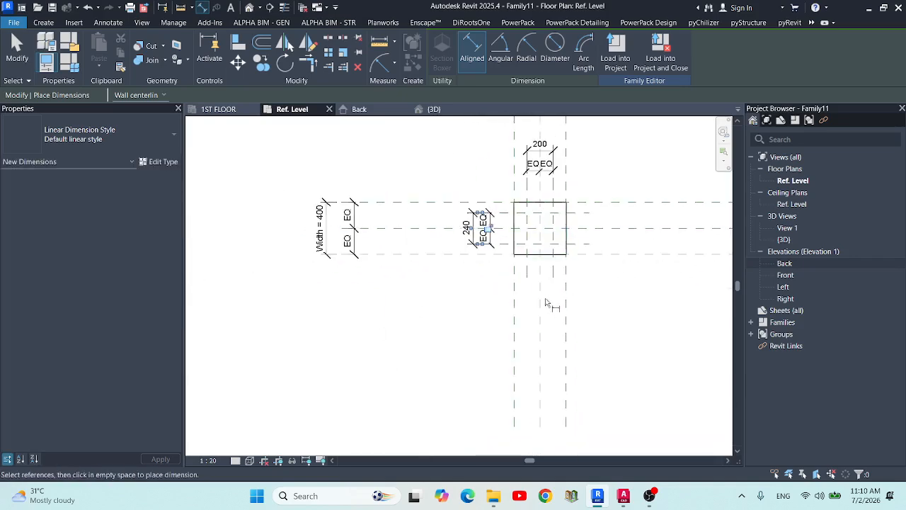
scroll(496, 234, "up", 4)
key("Escape")
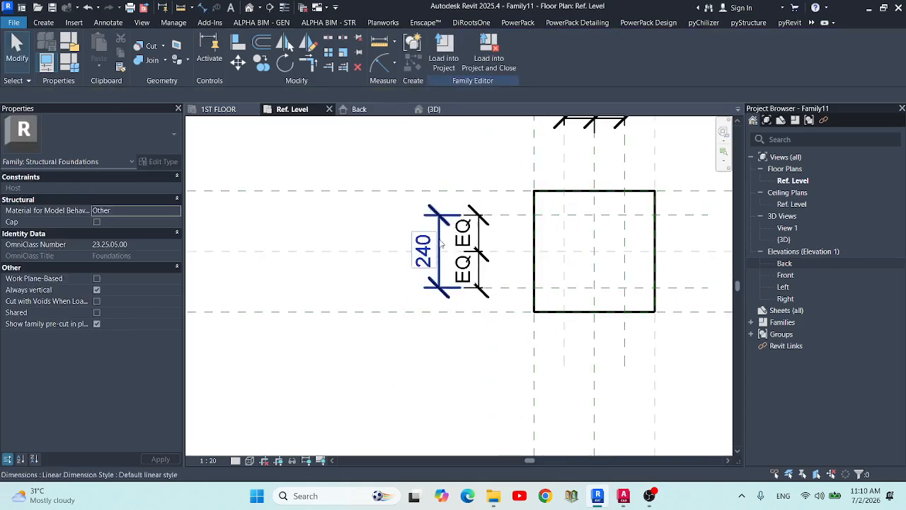
- Label both overall dimensions of the inner reference planes with a new family type parameter named B
left_click(440, 243)
scroll(400, 411, "down", 3)
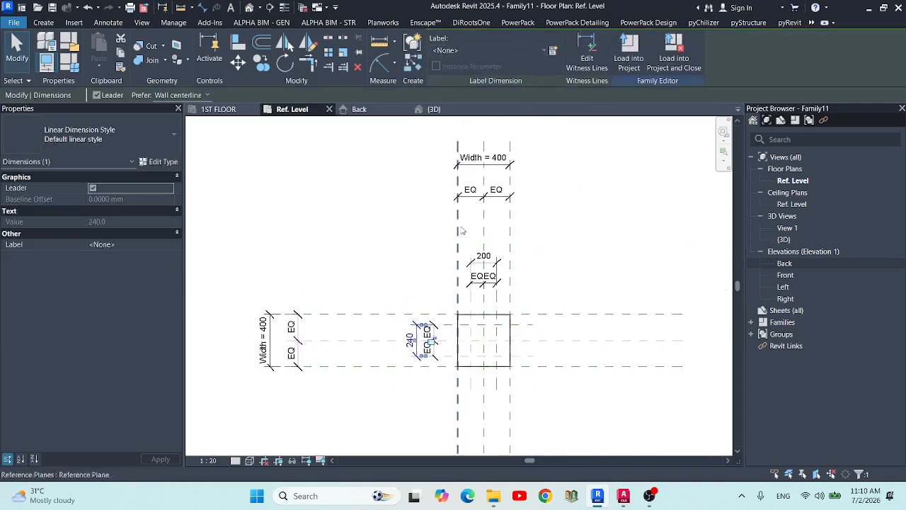
scroll(481, 252, "up", 2)
left_click(479, 266, "ctrl")
scroll(513, 142, "down", 2)
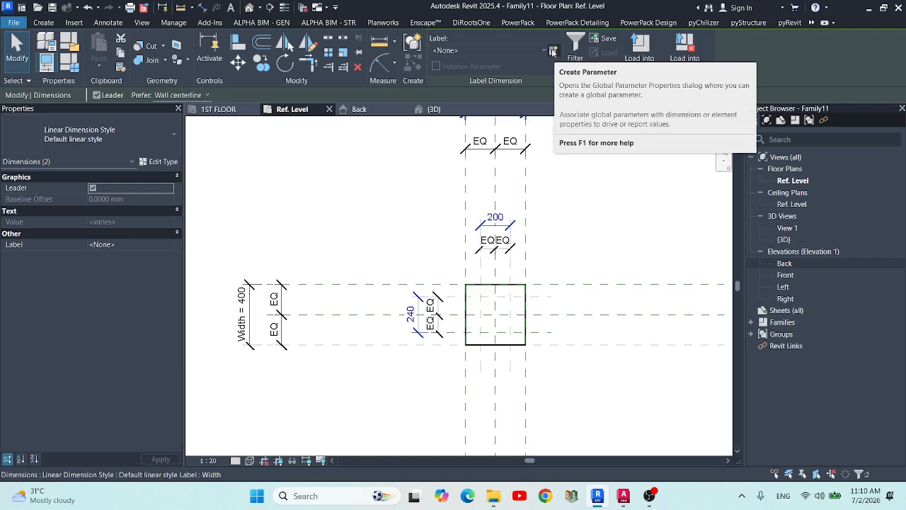
left_click(553, 52)
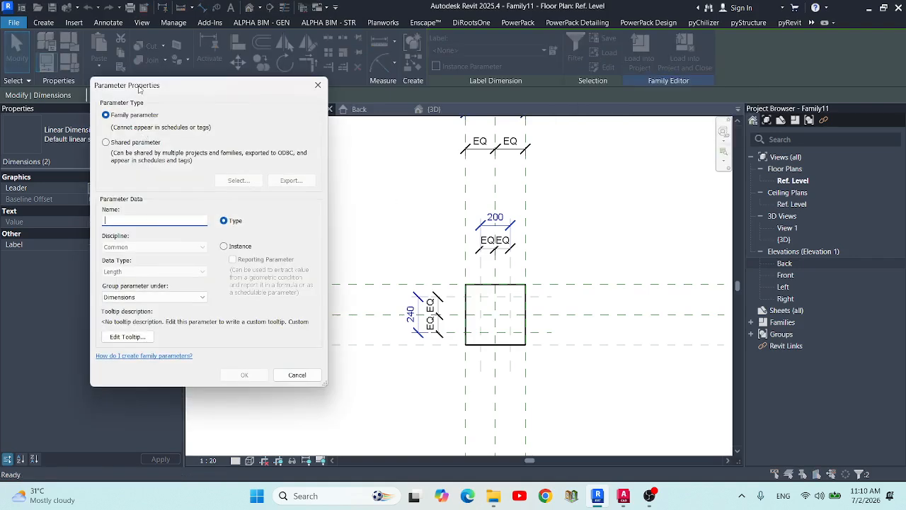
left_click_drag(139, 88, 235, 125)
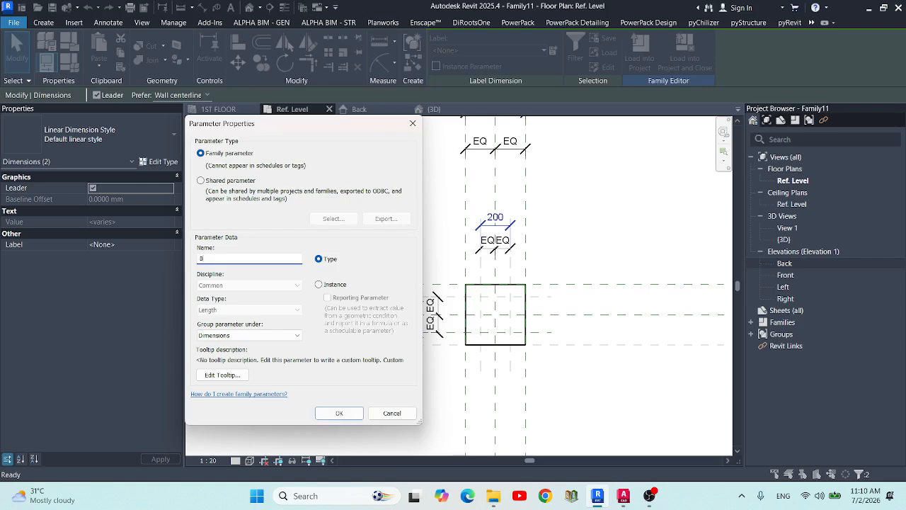
left_click(319, 414)
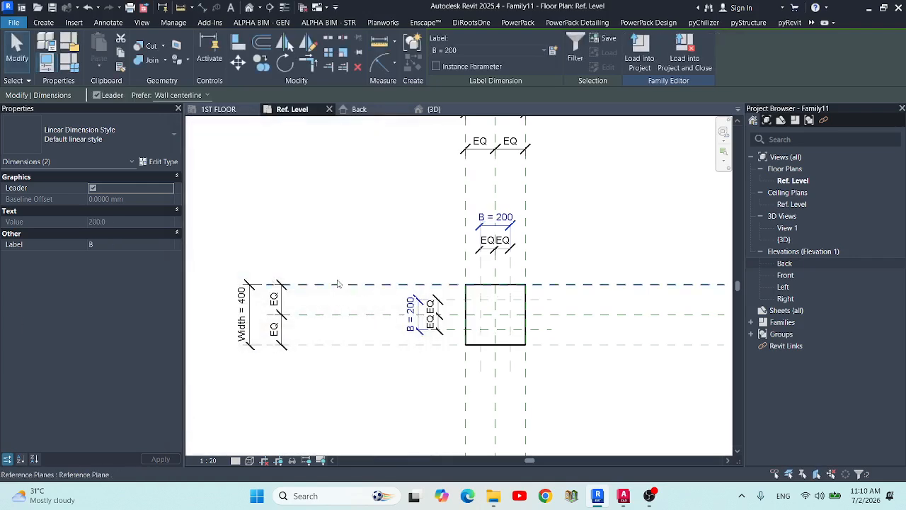
scroll(518, 313, "up", 3)
left_click(605, 265)
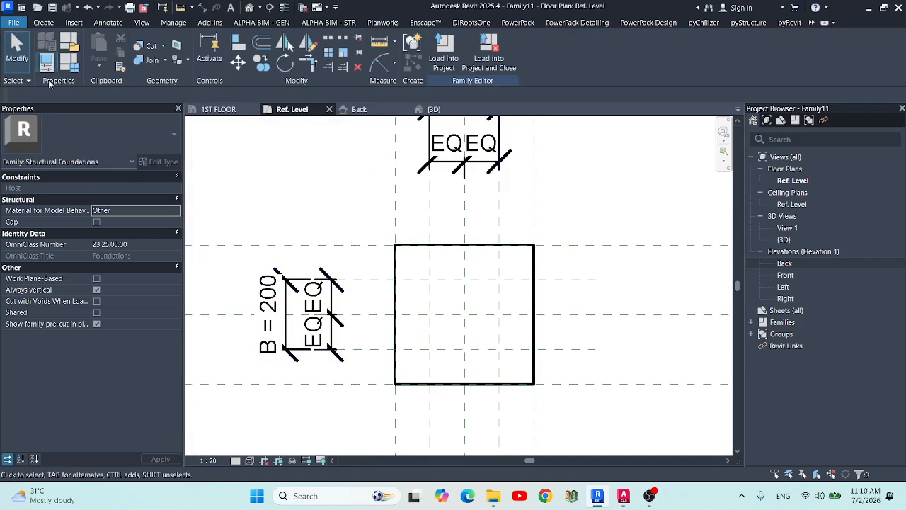
- Start a Blend and sketch its base as a rectangle on the inner reference plane intersections, locking its edges to those planes
left_click(42, 22)
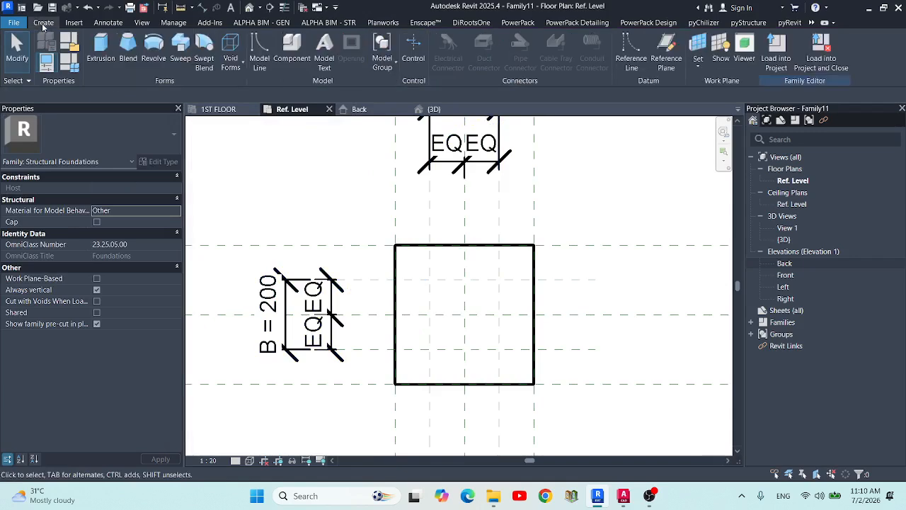
left_click(129, 52)
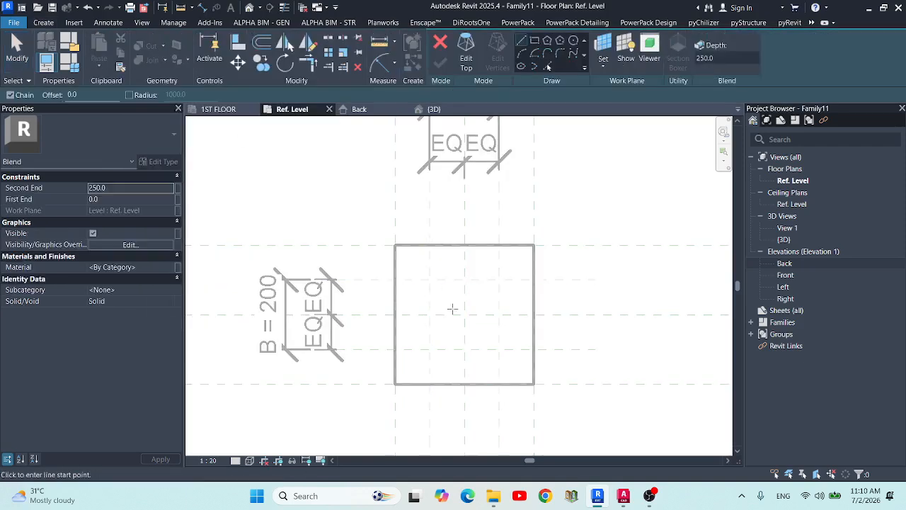
scroll(478, 328, "up", 3)
scroll(478, 327, "down", 1)
scroll(411, 212, "down", 2)
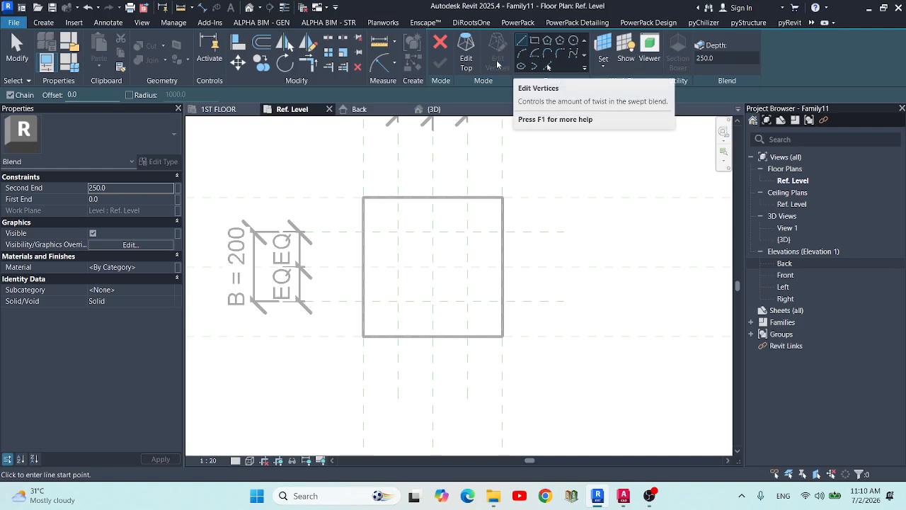
scroll(420, 301, "up", 2)
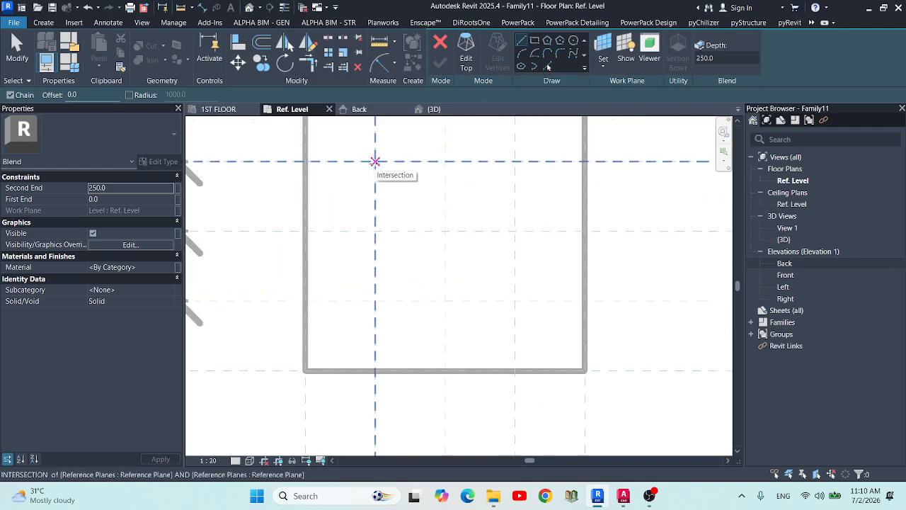
left_click(534, 43)
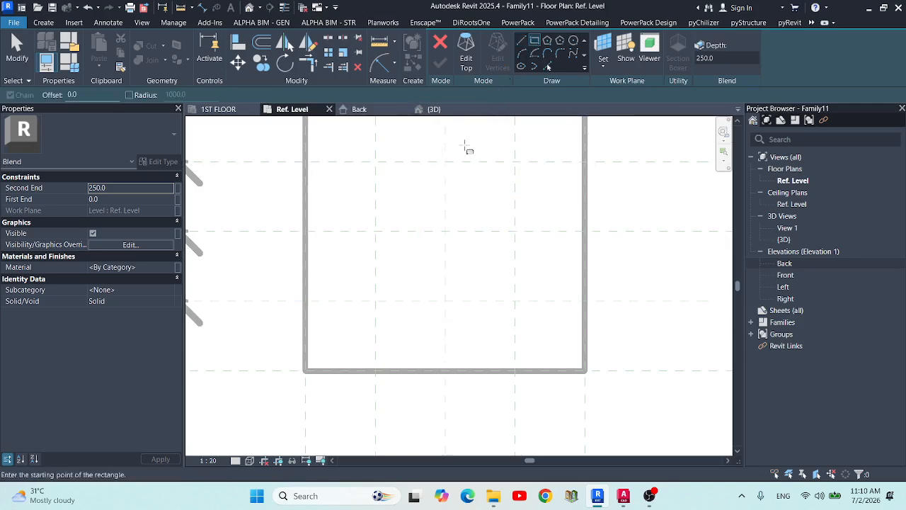
left_click(373, 161)
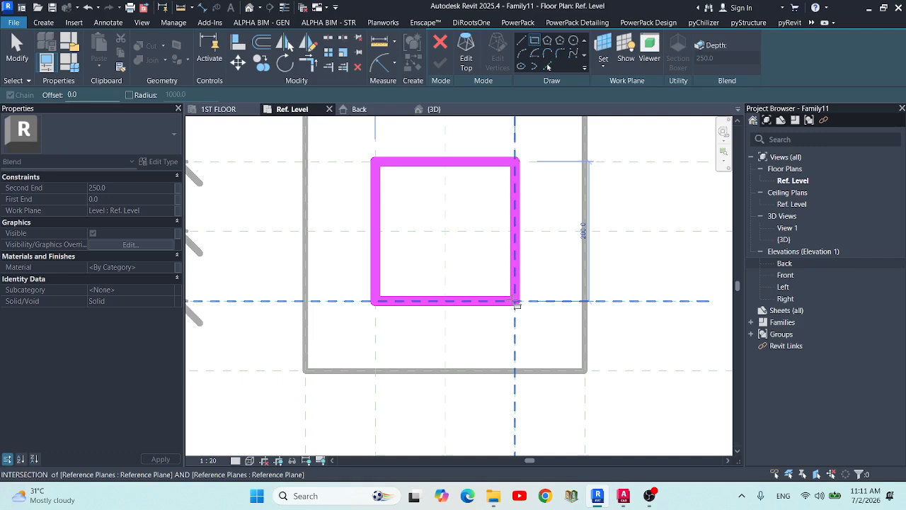
left_click(518, 301)
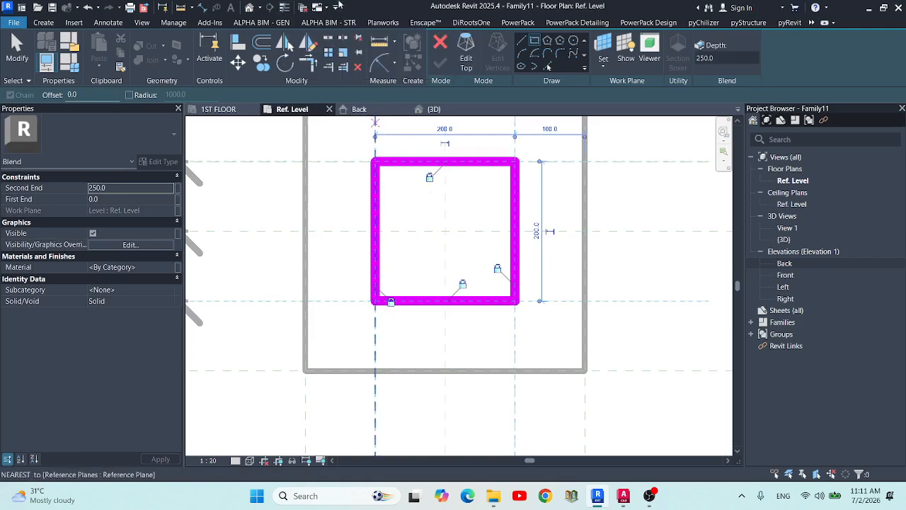
- Switch the thin-line display on and back off
left_click(283, 8)
scroll(393, 241, "down", 2)
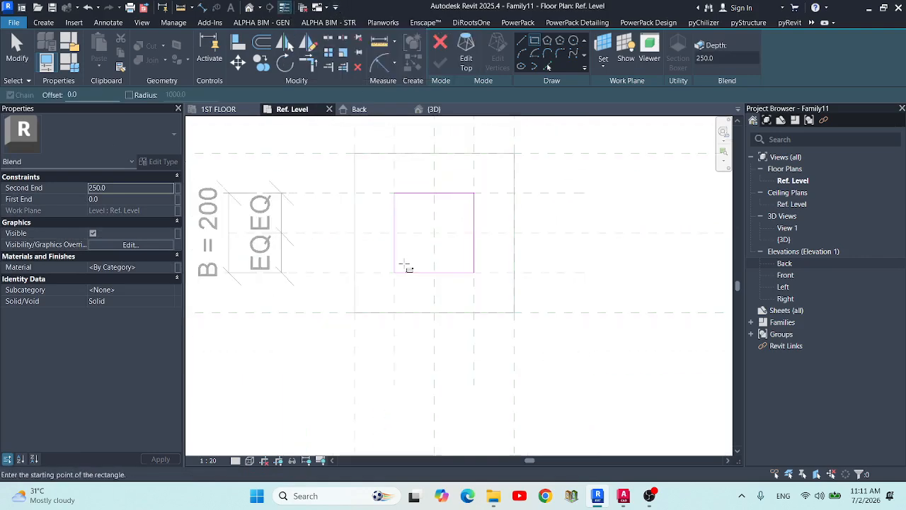
left_click(284, 9)
scroll(433, 348, "down", 3)
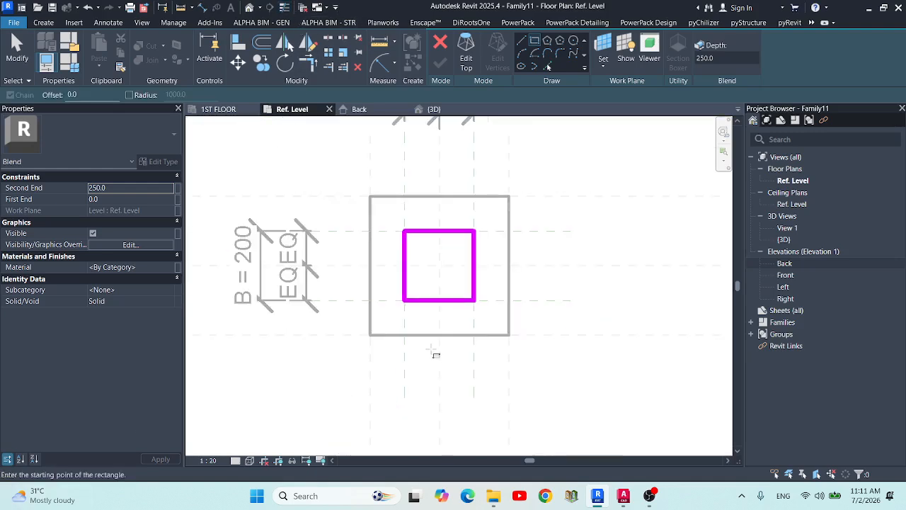
- Sketch the blend's top as a rectangle matching the outer square, and lock its four edges to the outer reference planes
scroll(449, 172, "up", 2)
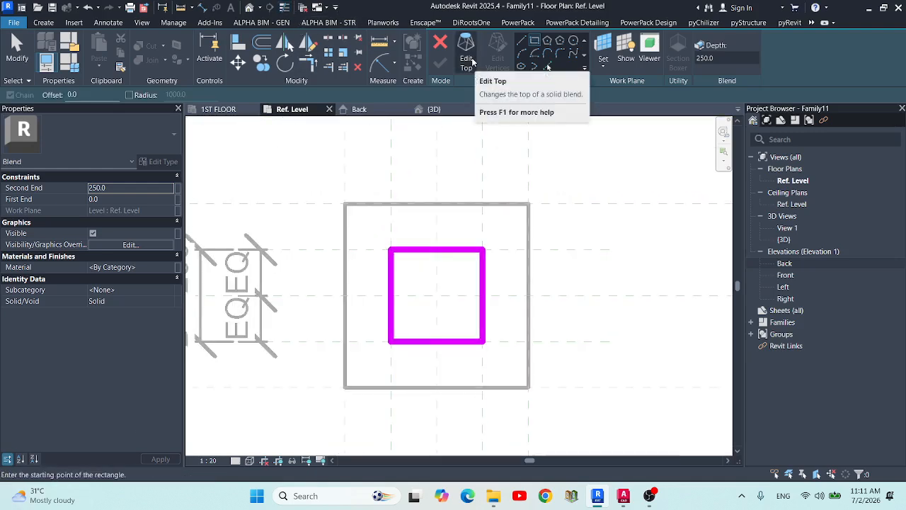
left_click(466, 60)
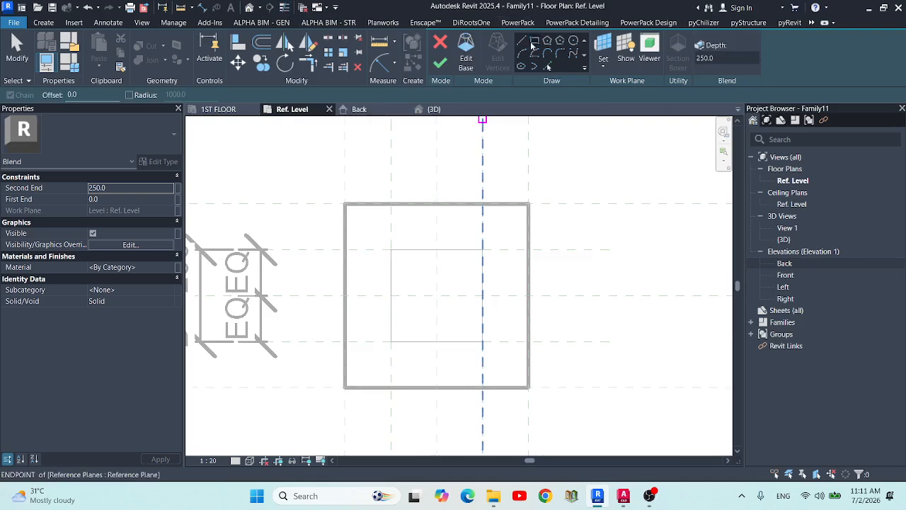
left_click(345, 204)
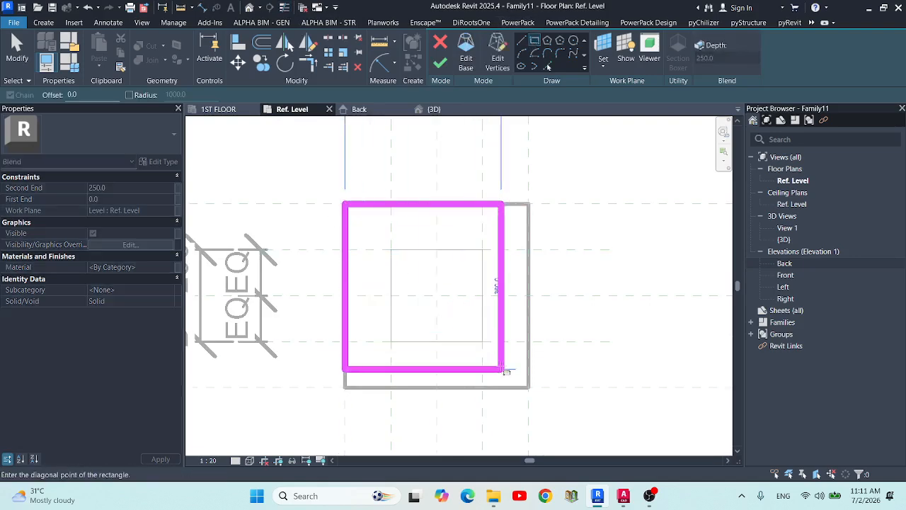
left_click(528, 389)
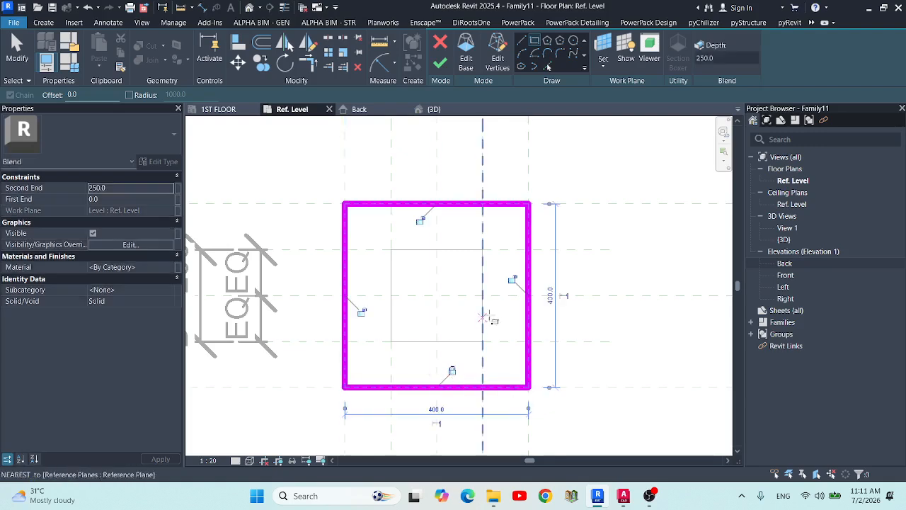
left_click(420, 219)
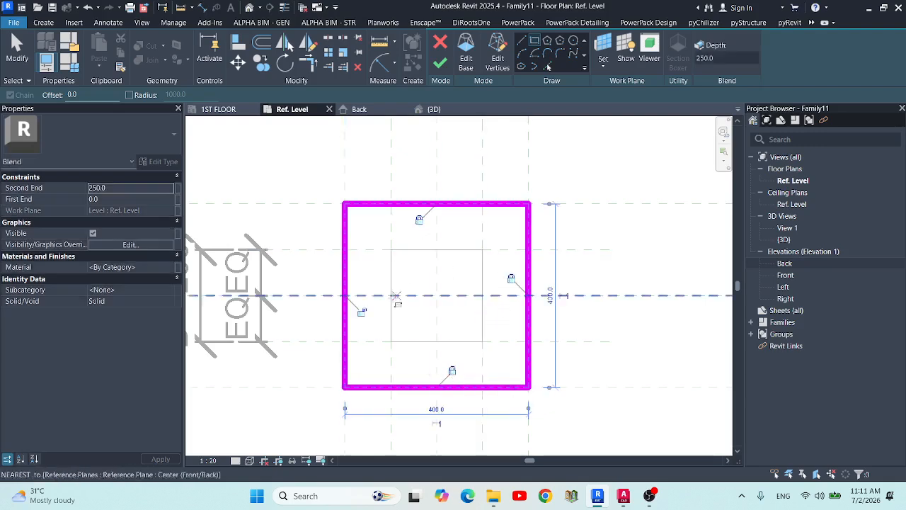
left_click(361, 310)
- Finish the blend, dismiss the desktop notification, and select the completed blend in the plan
left_click(439, 63)
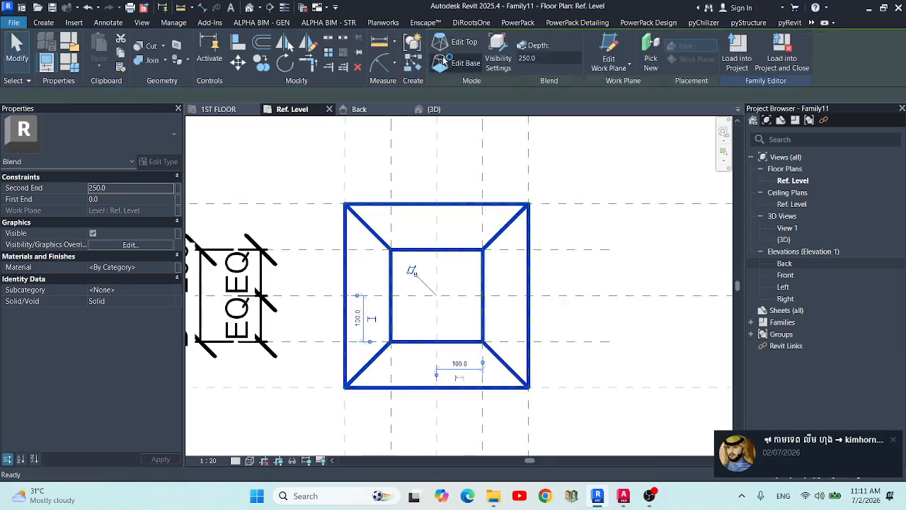
left_click(892, 442)
left_click(457, 267)
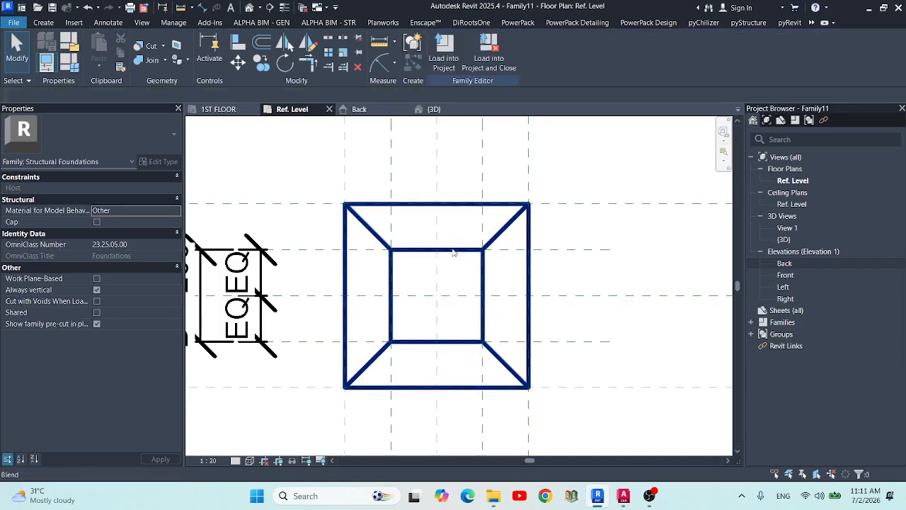
left_click(454, 252)
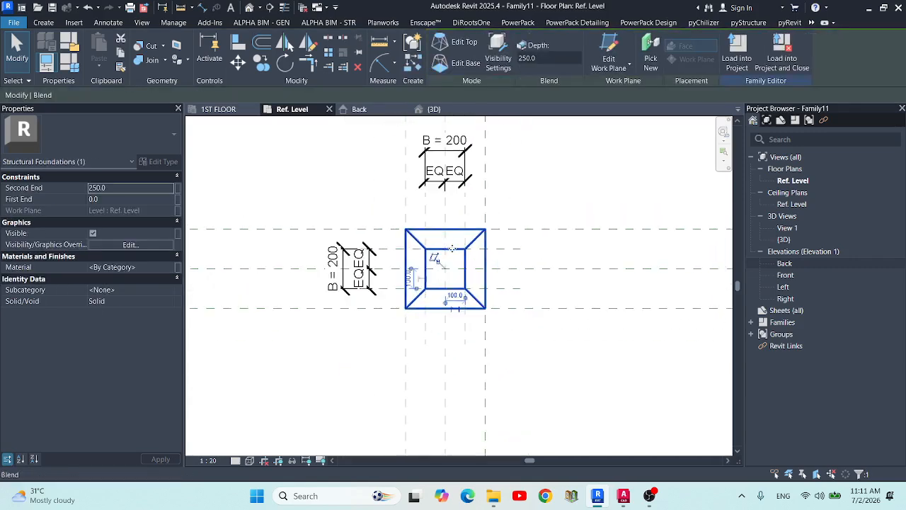
- In the Back elevation, shift the blend's ends down the shaft toward the extrusion's lower end
left_click(359, 109)
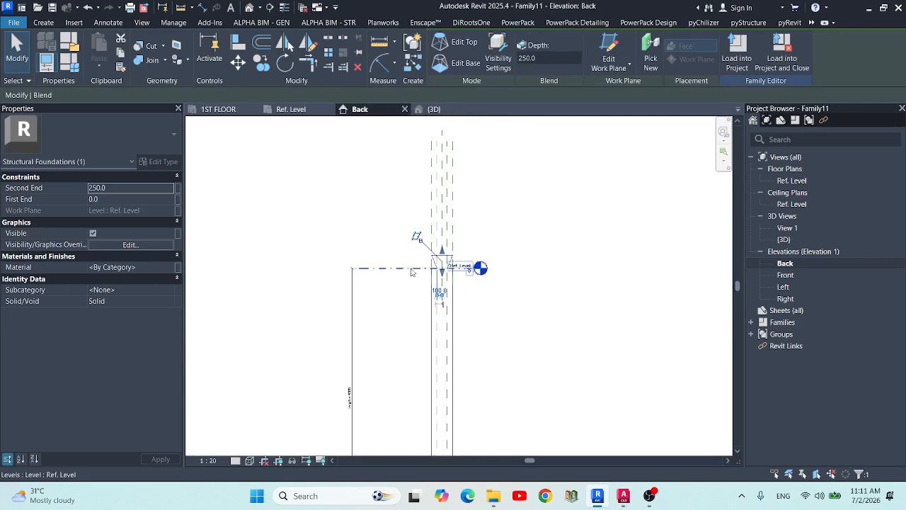
scroll(415, 270, "up", 9)
scroll(469, 213, "down", 8)
scroll(482, 198, "down", 6)
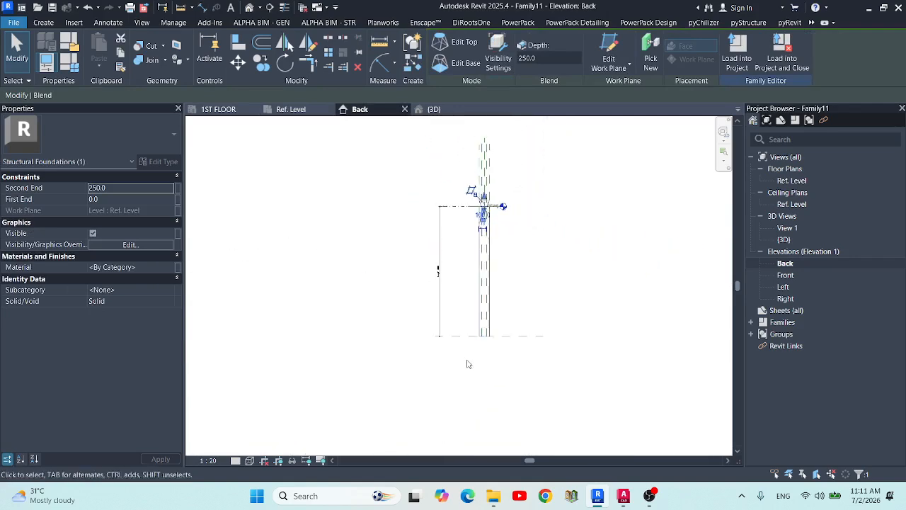
scroll(473, 320, "up", 4)
scroll(458, 388, "down", 4)
scroll(473, 264, "up", 5)
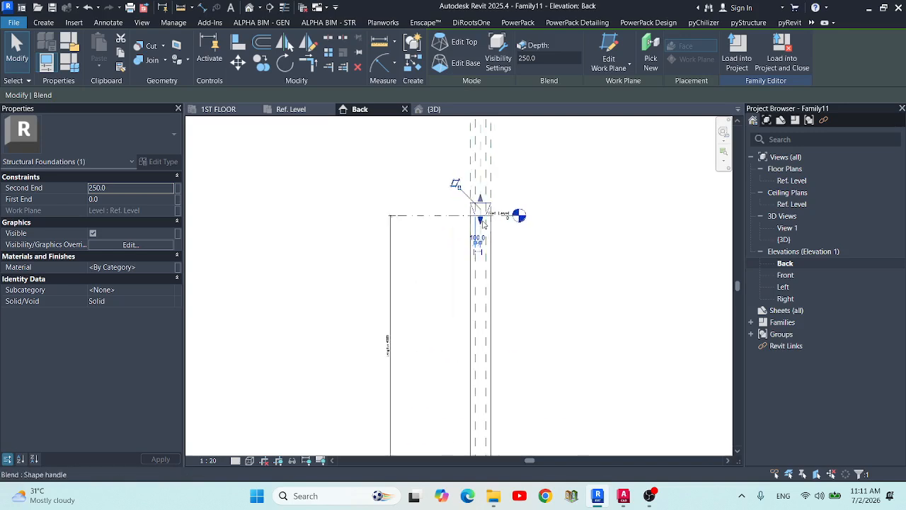
left_click_drag(480, 220, 478, 388)
scroll(463, 324, "down", 2)
scroll(449, 362, "up", 3)
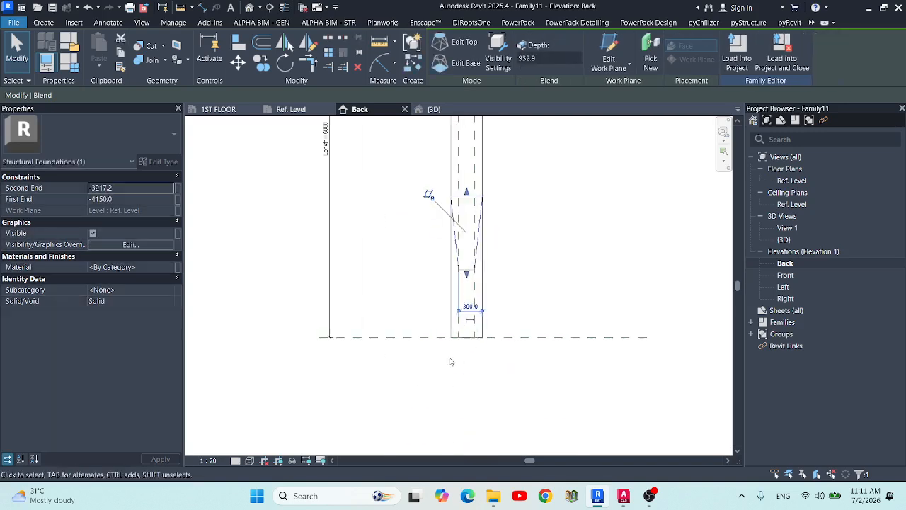
- Draw a horizontal reference plane 400 below the one at the extrusion's lower end, matching its length
left_click(396, 304)
key("r")
key("p")
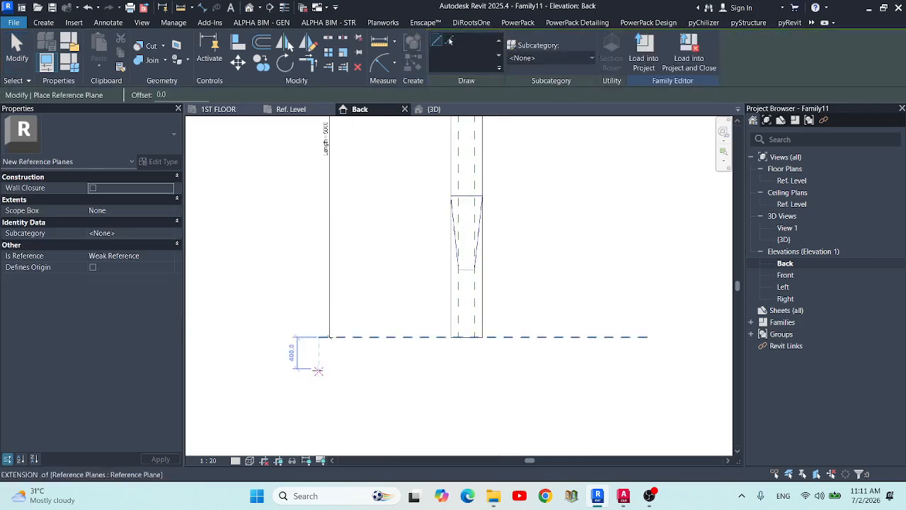
left_click(319, 368)
left_click(647, 368)
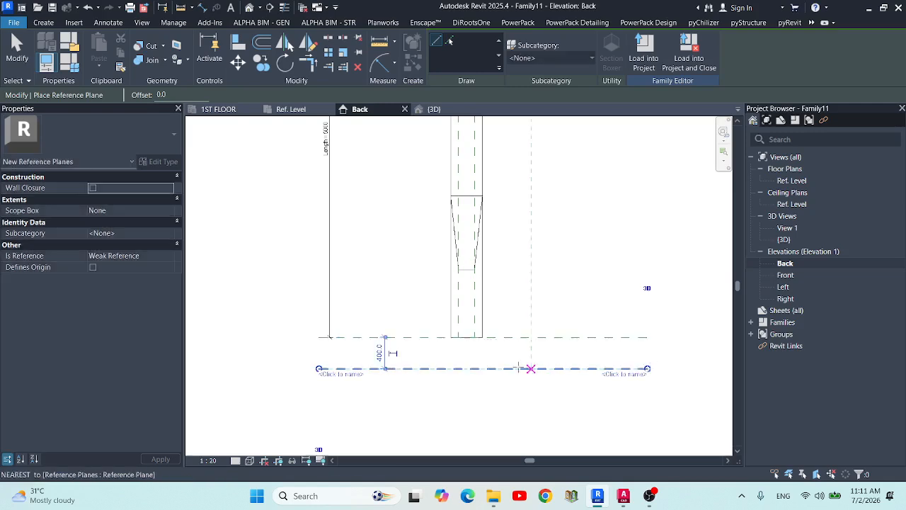
key("Escape")
key("Escape")
- Add an aligned dimension between the two lowest horizontal reference planes, placed in line with the Length dimension
scroll(383, 357, "up", 1)
key("d")
key("i")
left_click(379, 334)
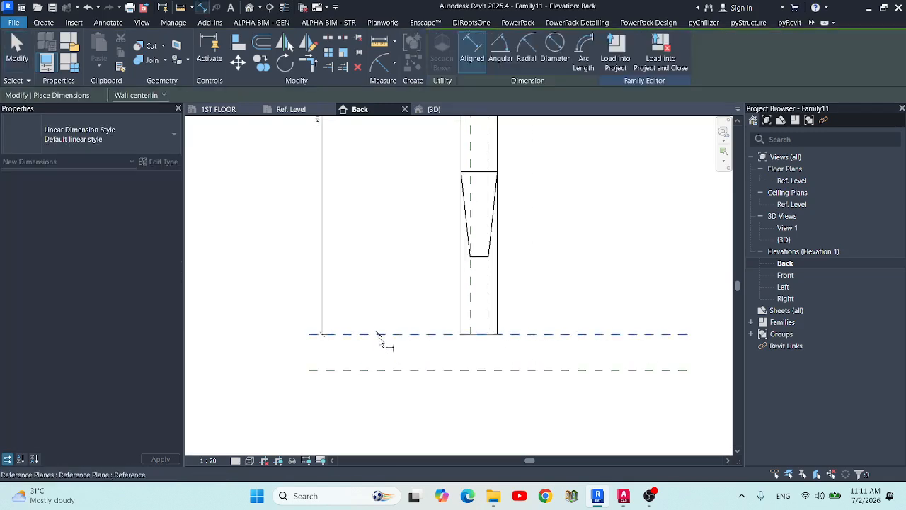
left_click(388, 369)
left_click(319, 405)
key("Escape")
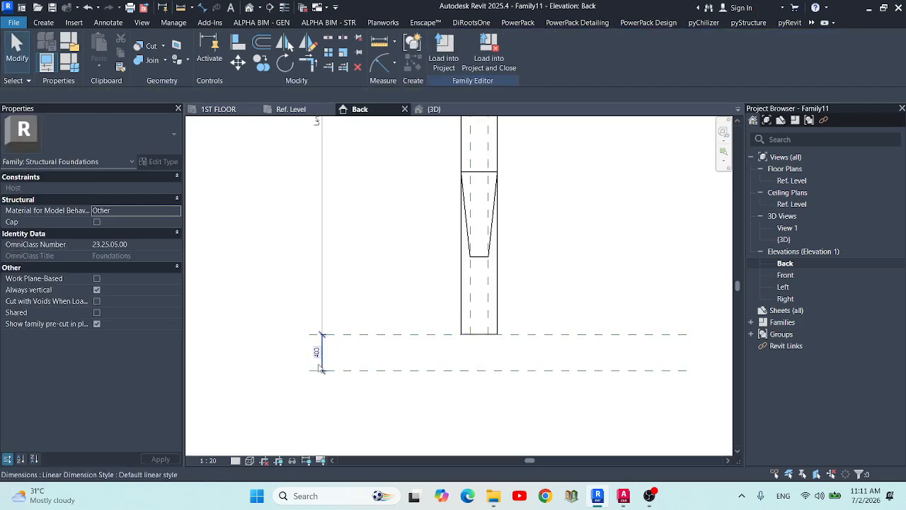
- Label the new dimension between the two lowest planes with a new type family parameter named H
left_click(317, 352)
left_click(551, 53)
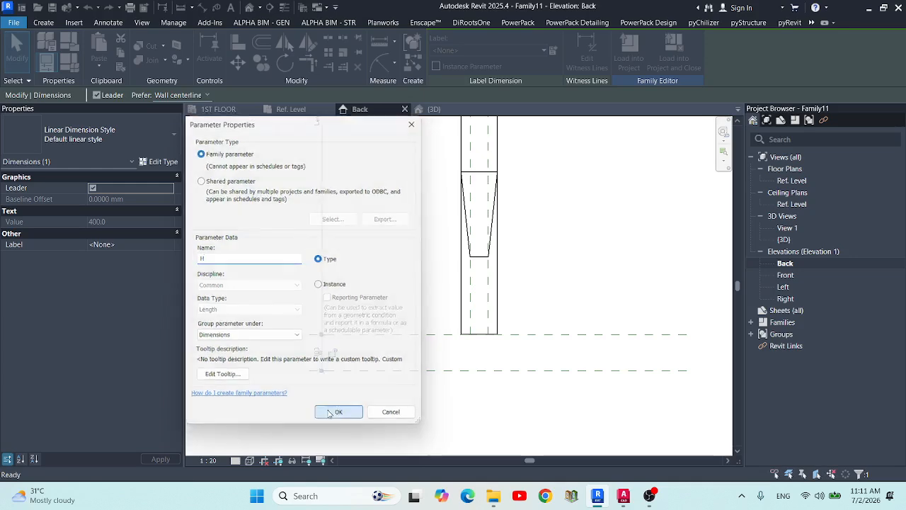
left_click(340, 412)
left_click(544, 303)
- Stretch the blend's narrow end to the lowest reference plane and its wide end to the plane at the extrusion's lower end
scroll(520, 348, "up", 2)
left_click(492, 312)
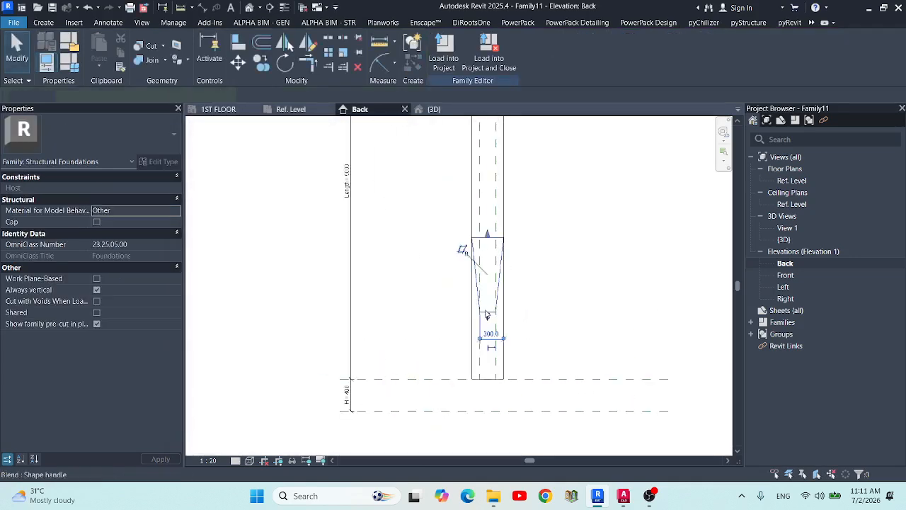
left_click_drag(487, 317, 487, 412)
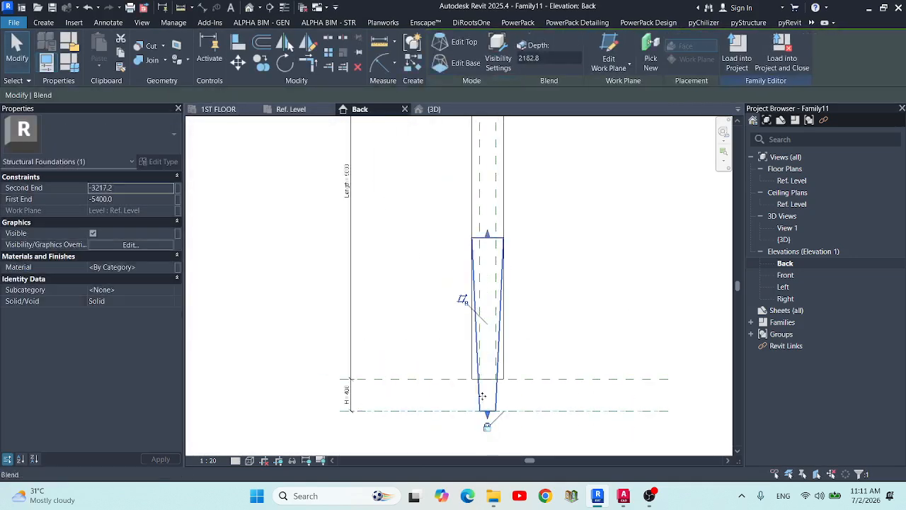
left_click_drag(490, 264, 487, 379)
scroll(499, 382, "up", 2)
scroll(516, 330, "down", 2)
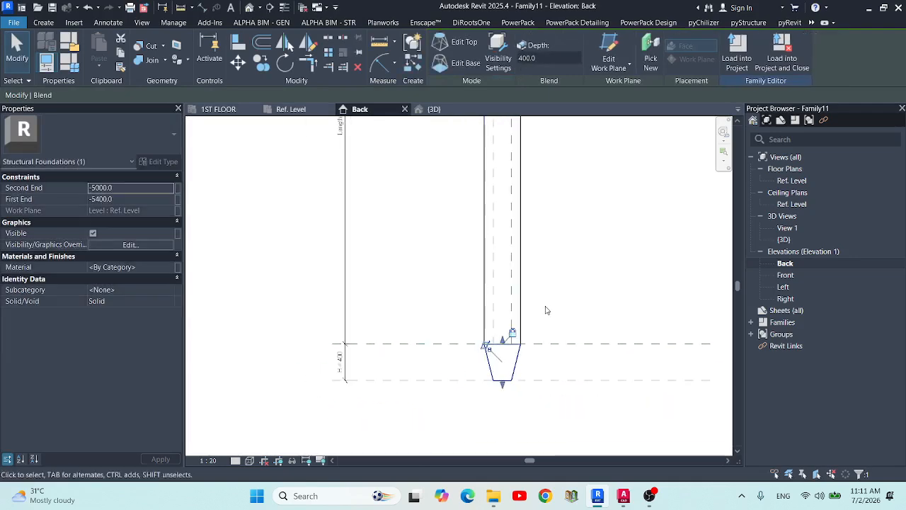
left_click(538, 401)
scroll(503, 354, "up", 2)
left_click(503, 353)
scroll(457, 379, "down", 2)
left_click(318, 292)
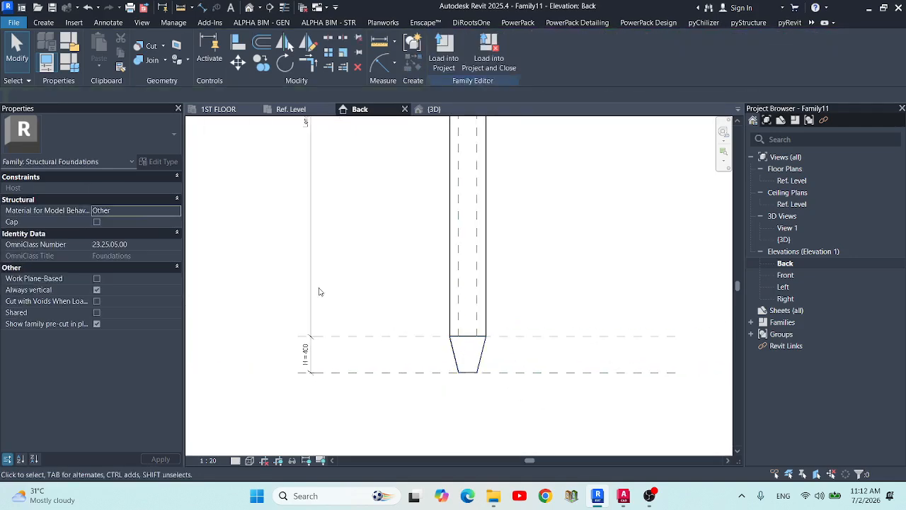
- In the 3D view, join the extrusion and the blend with Join Geometry
left_click(433, 109)
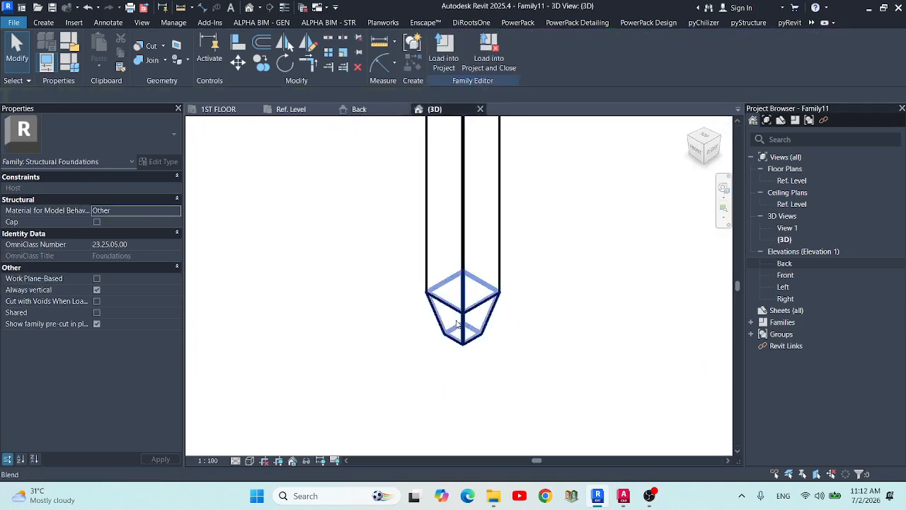
left_click(469, 339)
left_click(474, 360)
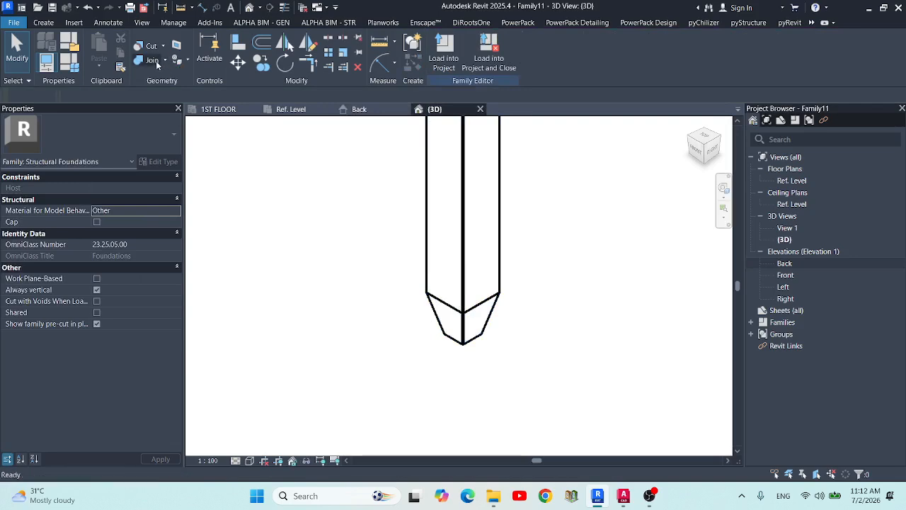
left_click(149, 59)
left_click(440, 191)
left_click(441, 314)
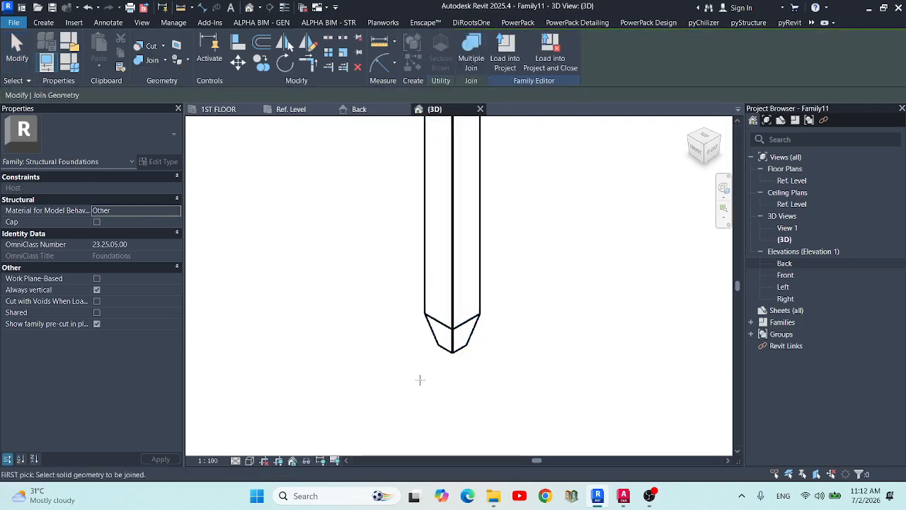
scroll(428, 375, "down", 4)
key("Escape")
- Select both solids and associate their Material with the Structural Material family parameter
left_click_drag(519, 249, 198, 323)
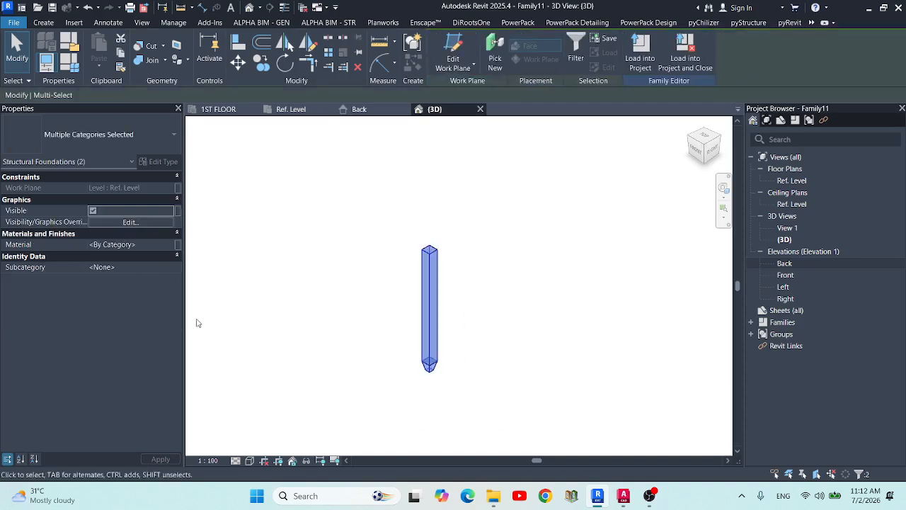
left_click(177, 245)
left_click(720, 202)
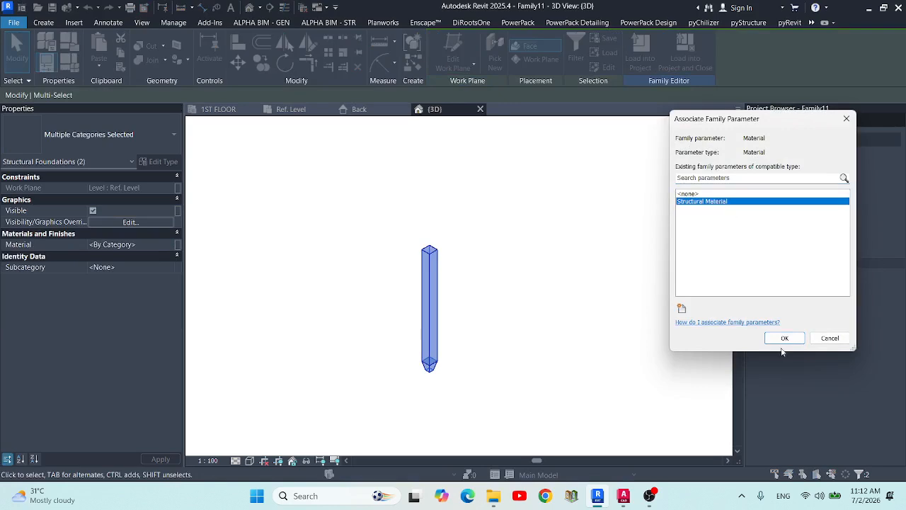
left_click(784, 338)
scroll(414, 390, "up", 2)
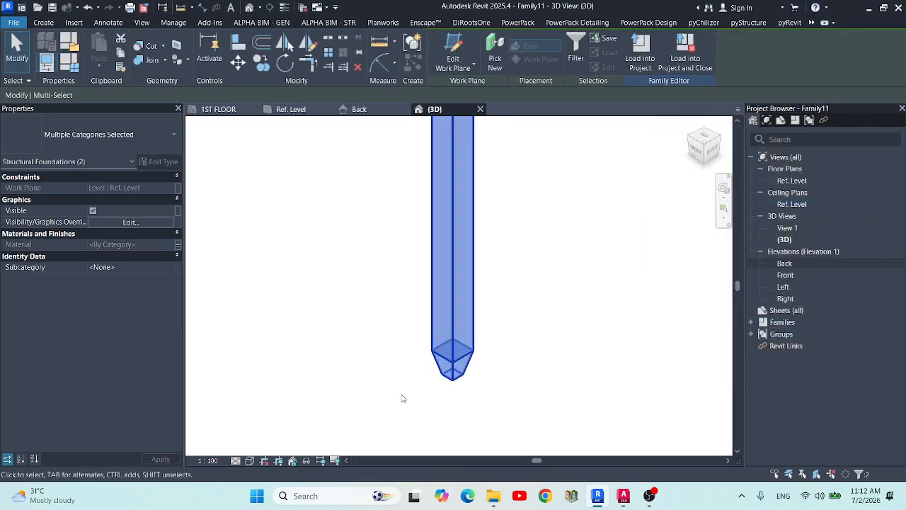
left_click(401, 395)
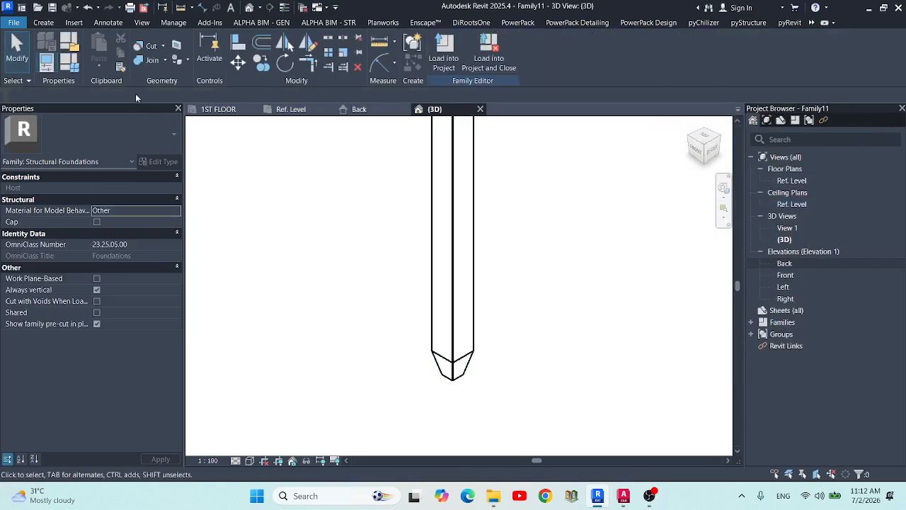
- Open Family Types and move the Length parameter to the start of the Dimensions group
left_click(63, 69)
left_click_drag(557, 76, 164, 52)
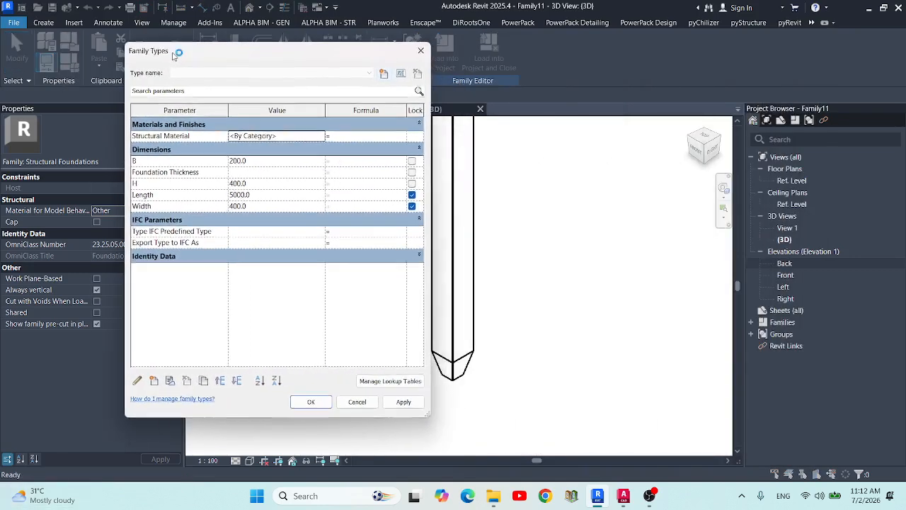
left_click(160, 207)
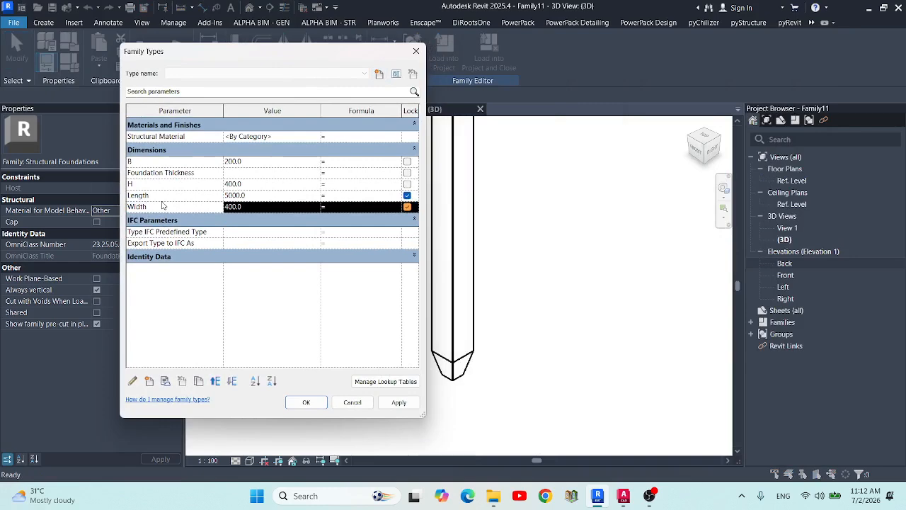
left_click(161, 196)
left_click(215, 381)
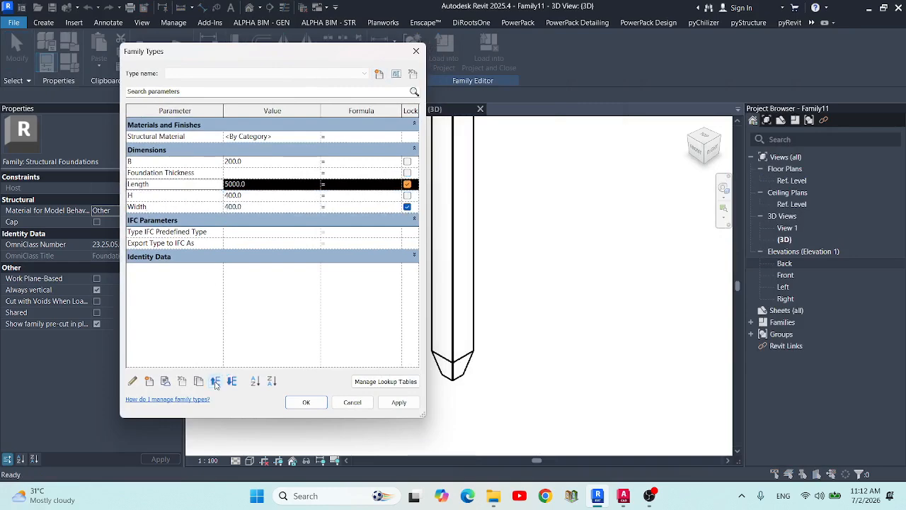
left_click(215, 381)
left_click(216, 381)
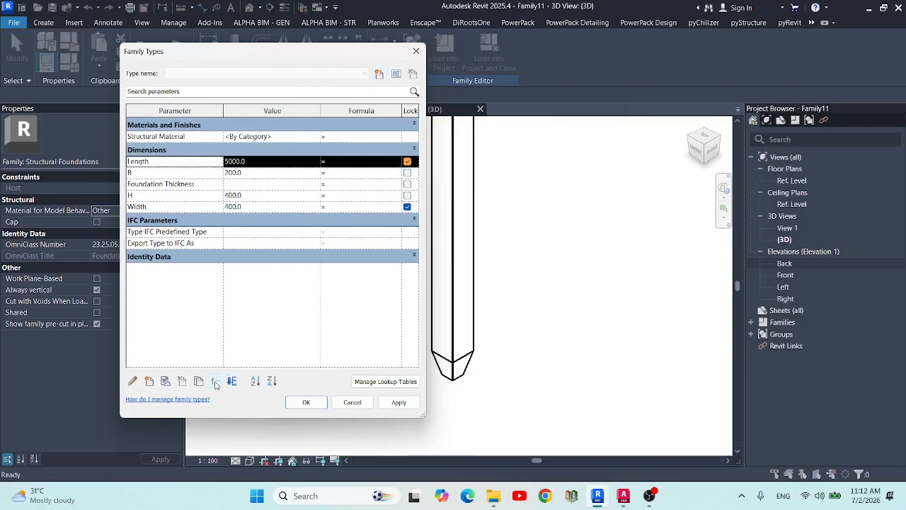
- Reorder the dimension parameters so Width comes directly after Length and H comes before Foundation Thickness
left_click(162, 205)
left_click(215, 381)
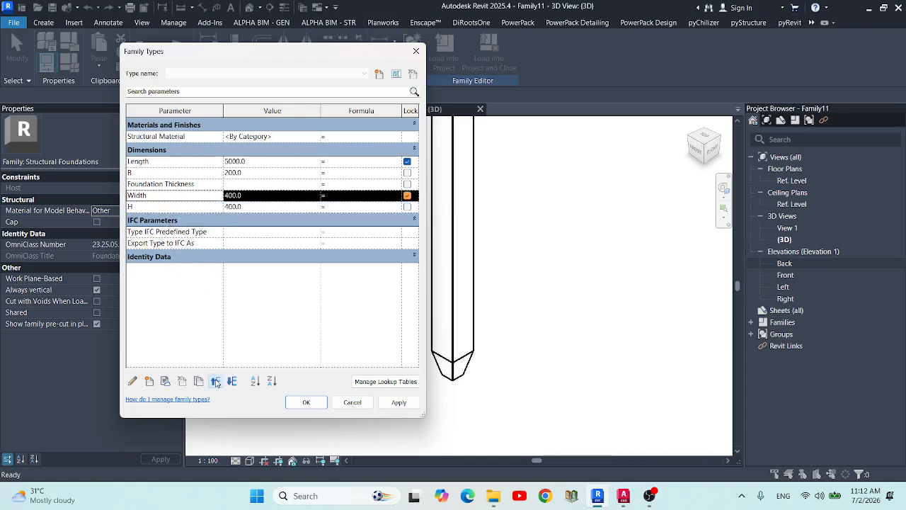
left_click(216, 380)
left_click(215, 381)
left_click(253, 185)
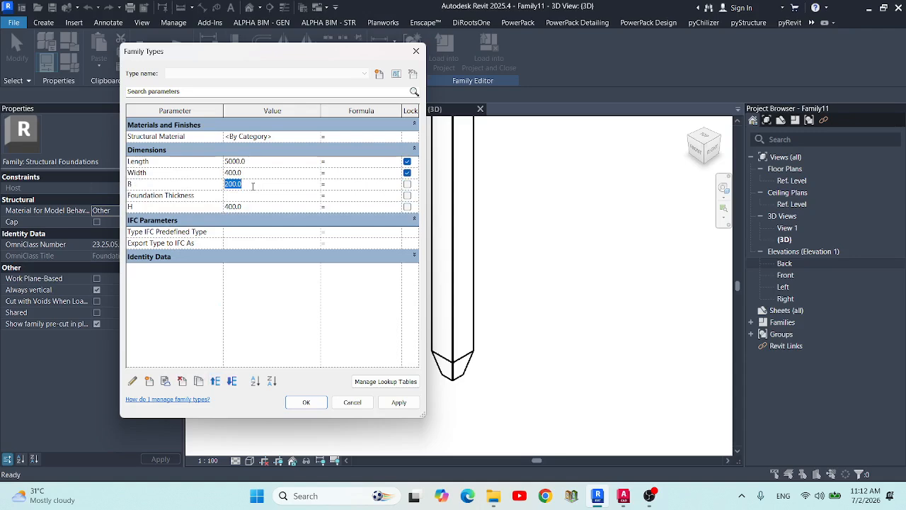
left_click(198, 198)
left_click(199, 206)
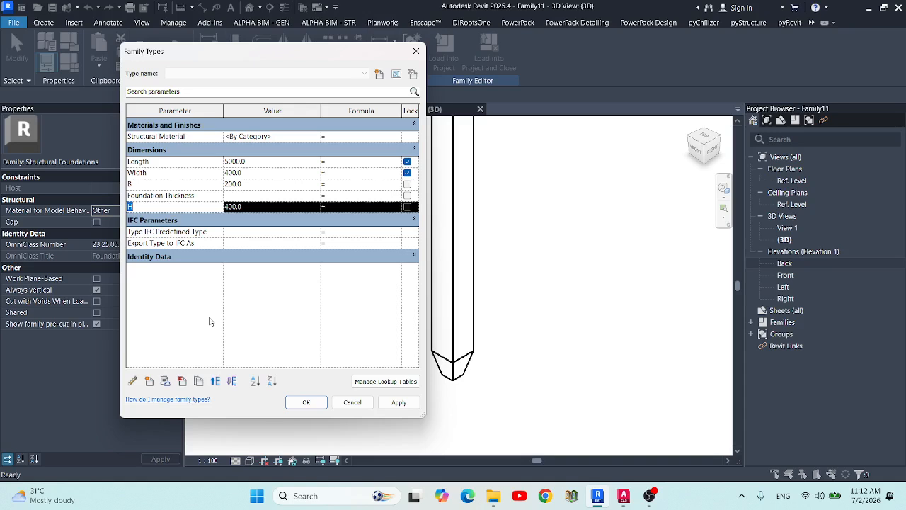
left_click(216, 381)
- Give parameter B the formula 1/2.5*Width and apply it
left_click(246, 183)
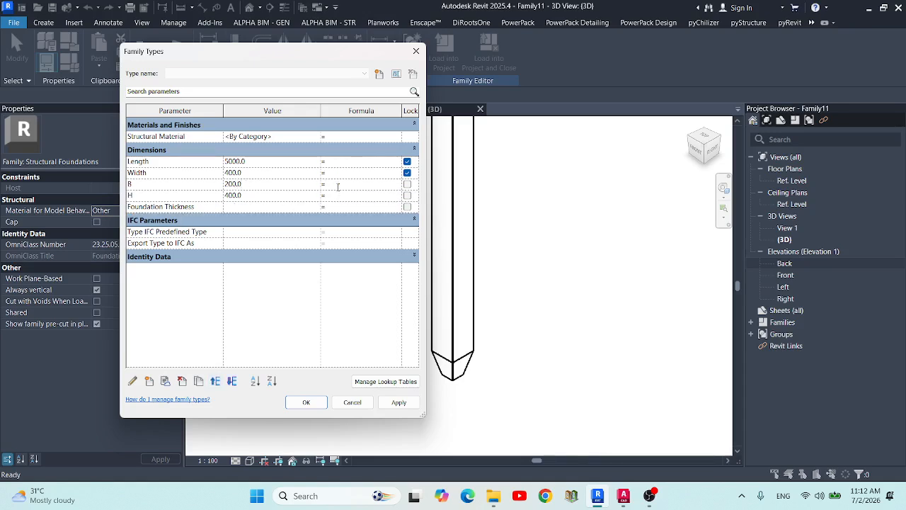
left_click(169, 172)
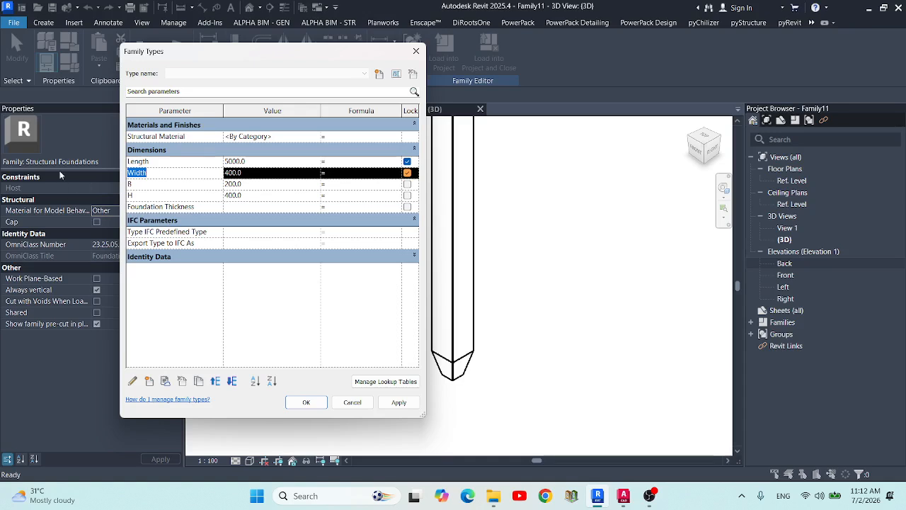
left_click(332, 184)
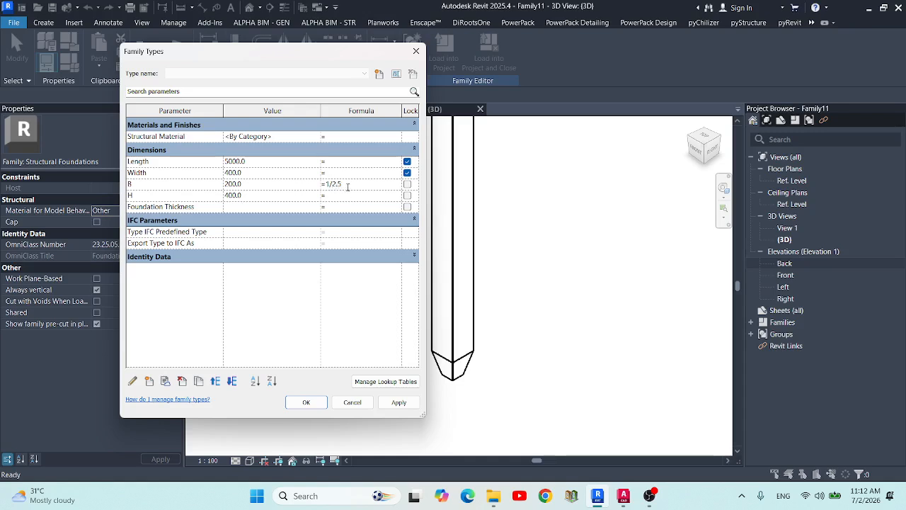
type("*")
left_click(398, 402)
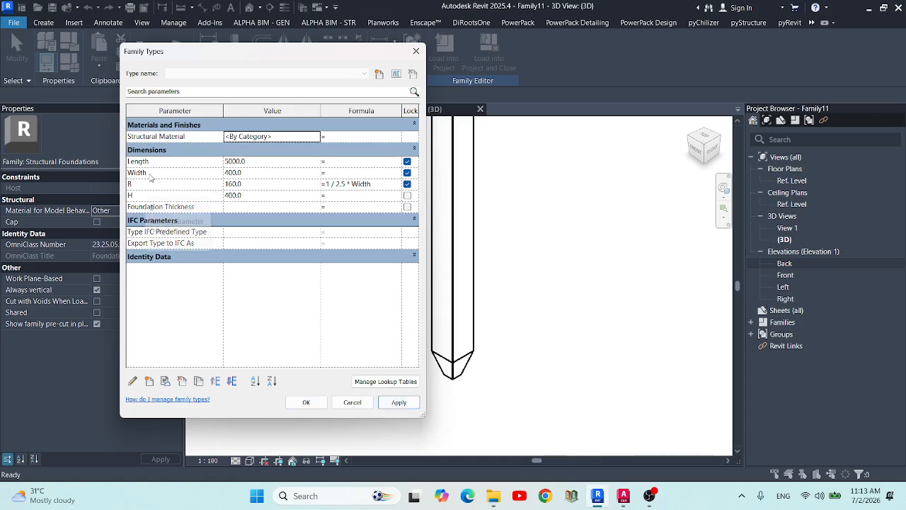
- Give parameter H the formula 1/25*Length and apply it
left_click(131, 196)
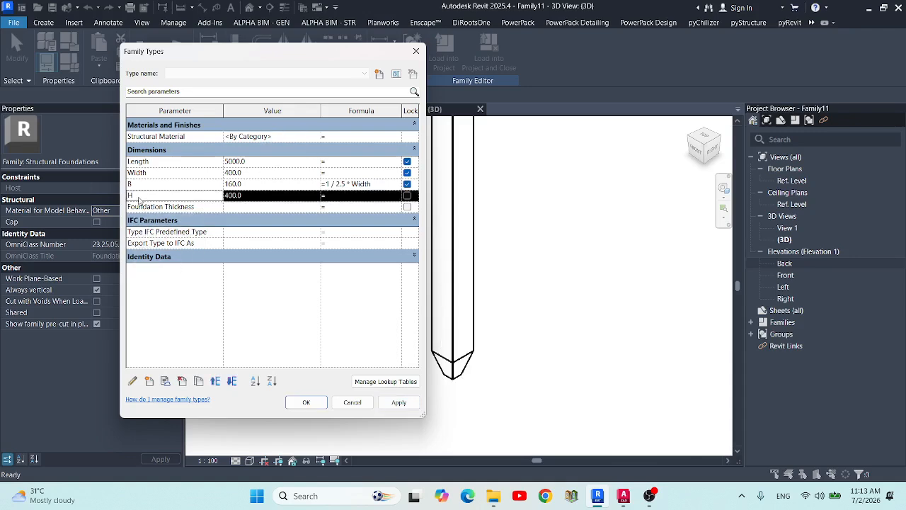
double_click(164, 165)
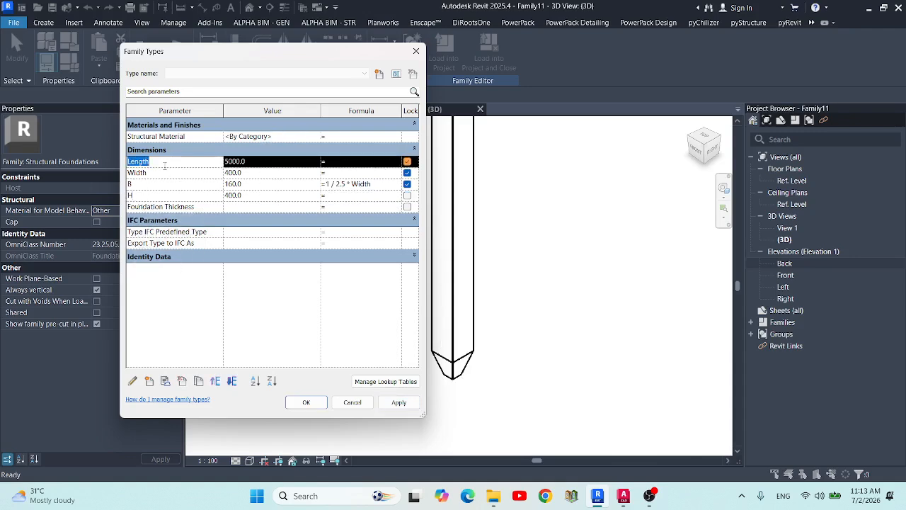
left_click(349, 196)
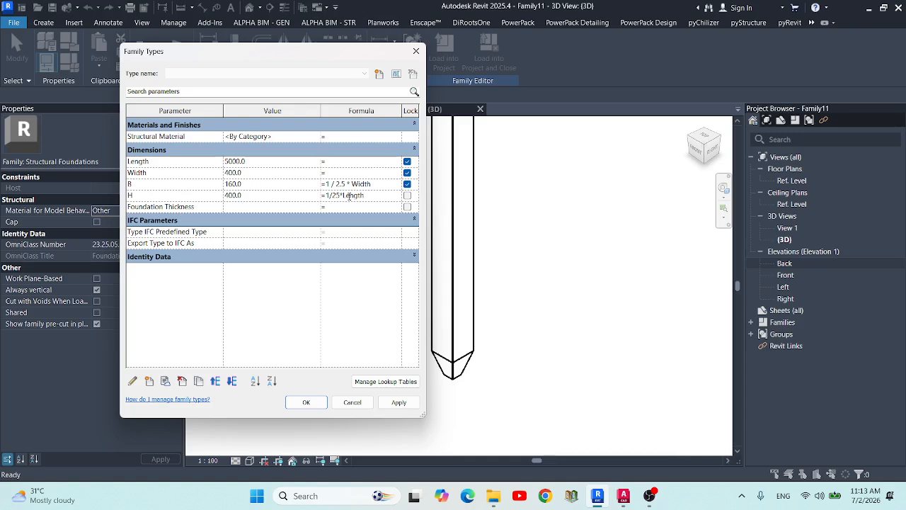
left_click(389, 402)
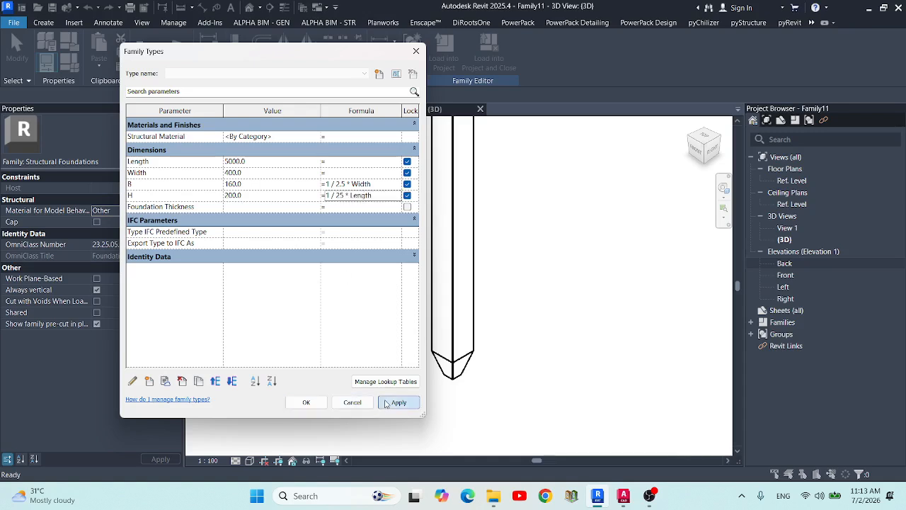
- Set the Width parameter to 300 and the Length parameter to 4000 in Family Types, applying each change
left_click(306, 402)
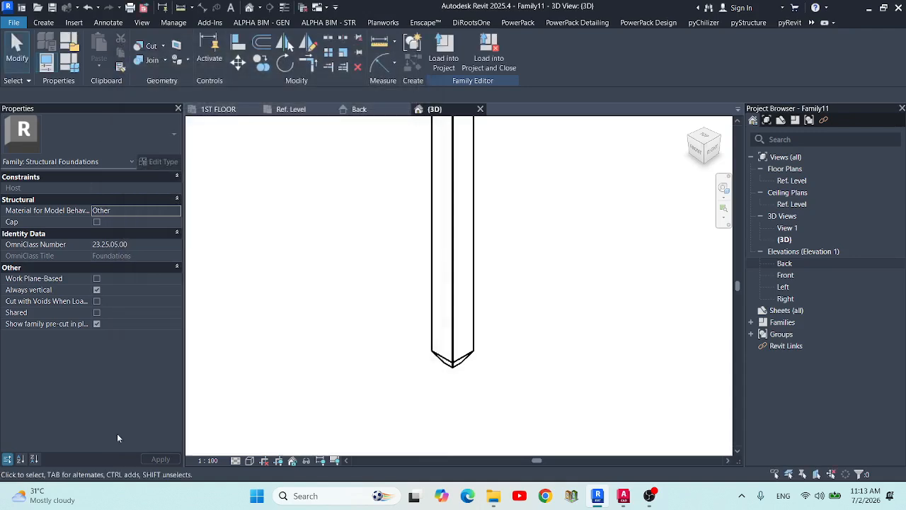
scroll(445, 380, "up", 3)
middle_click_drag(453, 365, 469, 332, "shift")
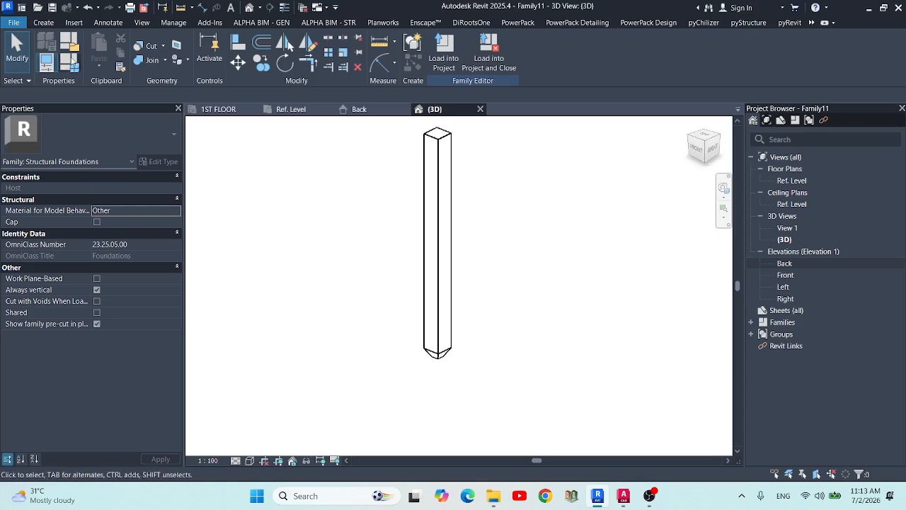
left_click(74, 65)
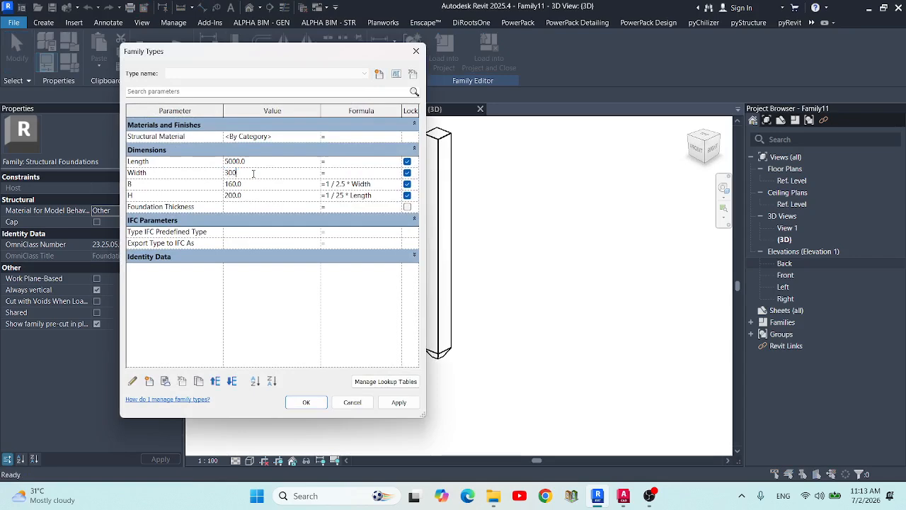
left_click(398, 402)
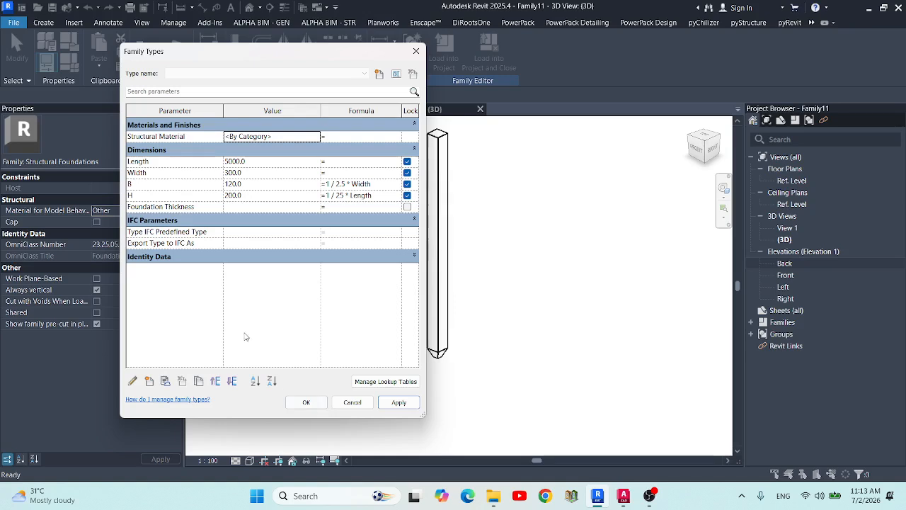
left_click(247, 172)
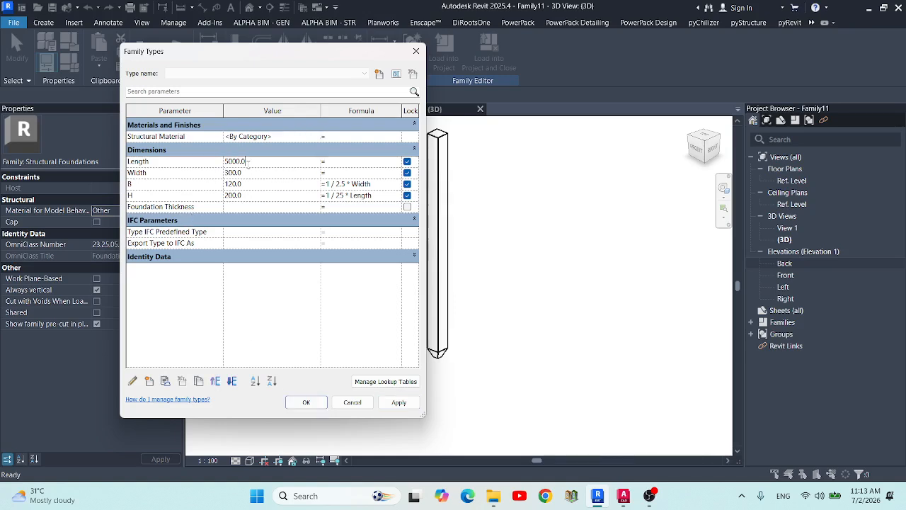
type("4M")
left_click(388, 404)
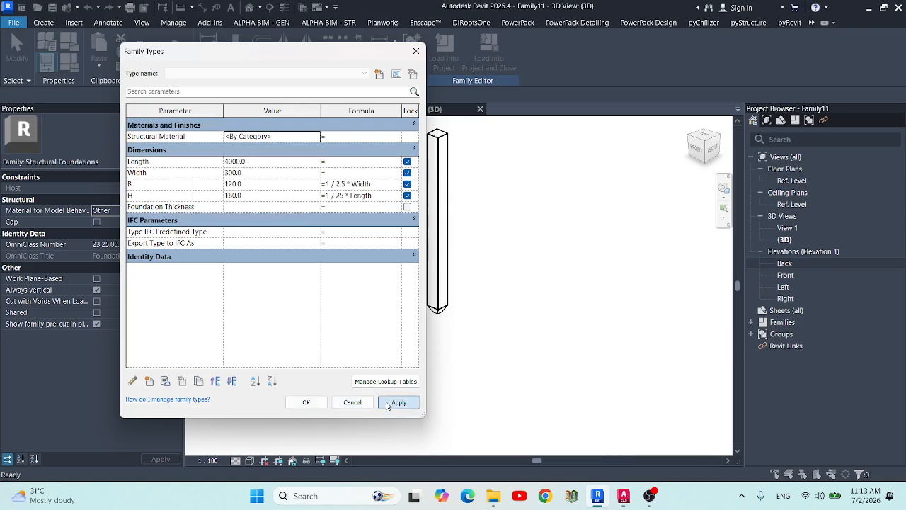
- Change the formula of parameter H to 1/20*Length, apply it and close Family Types
left_click(347, 196)
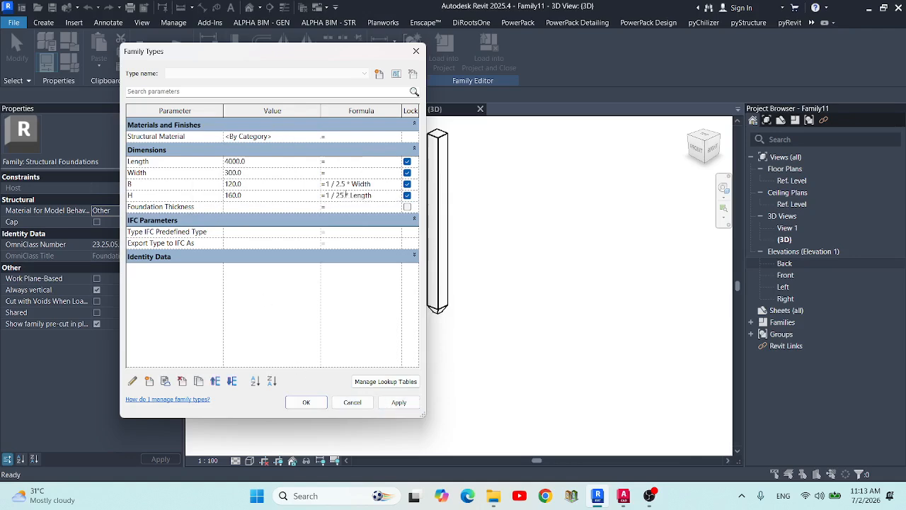
left_click(396, 402)
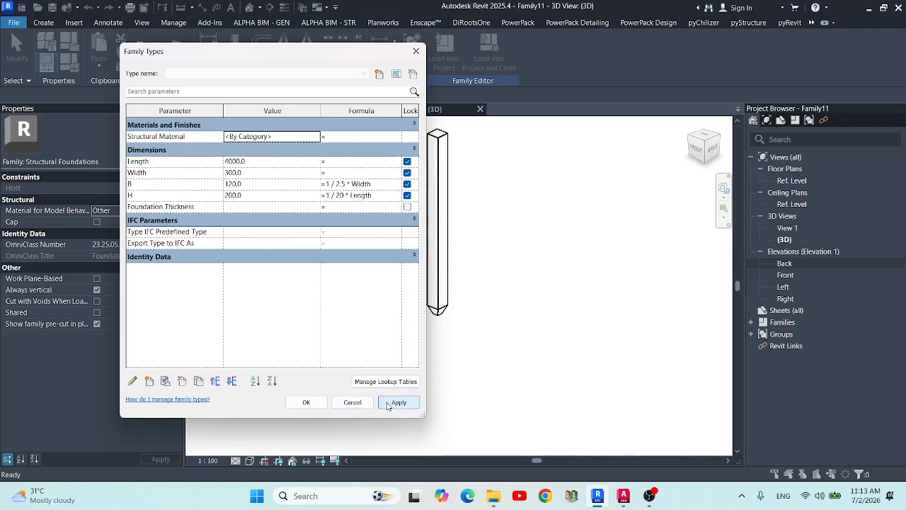
left_click(311, 405)
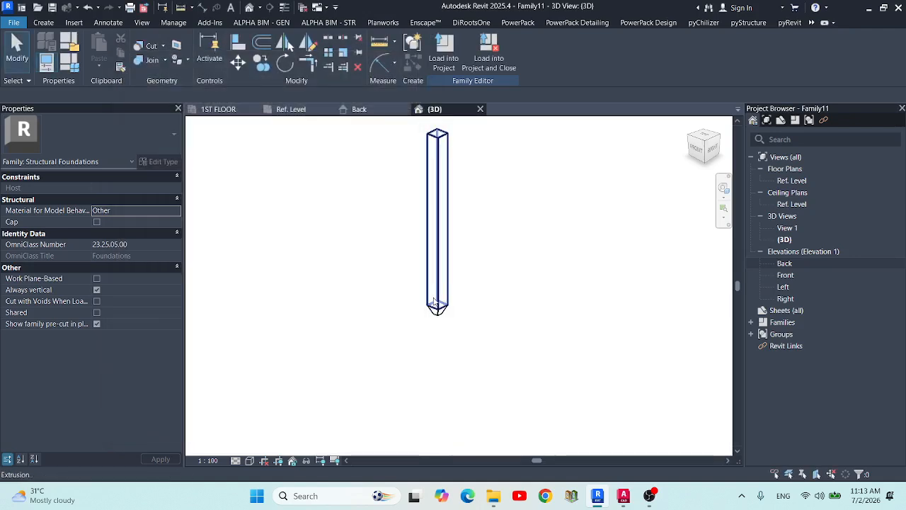
- Examine the whole pile and its tapered tip from several angles in the 3D view
scroll(499, 356, "up", 3)
middle_click_drag(500, 356, 402, 408, "shift")
scroll(346, 374, "down", 3)
middle_click_drag(346, 374, 389, 415, "shift")
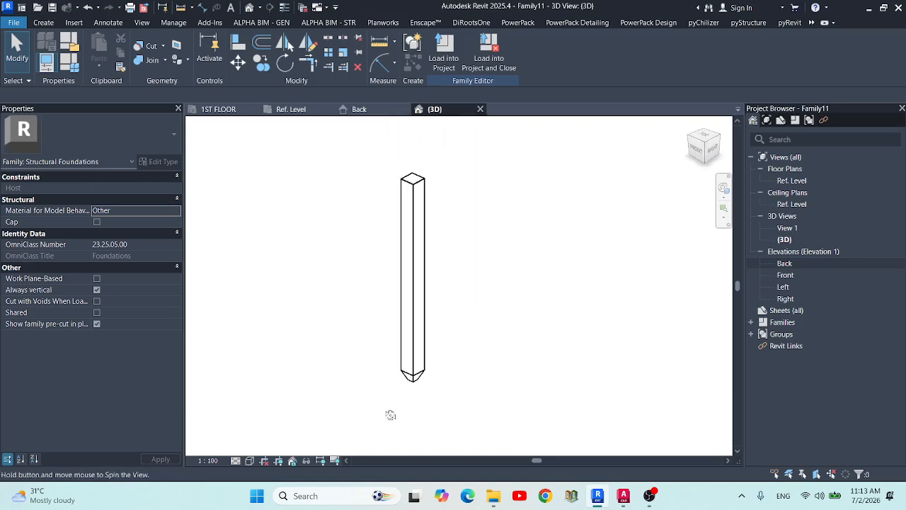
scroll(414, 376, "up", 3)
middle_click_drag(414, 376, 412, 406, "shift")
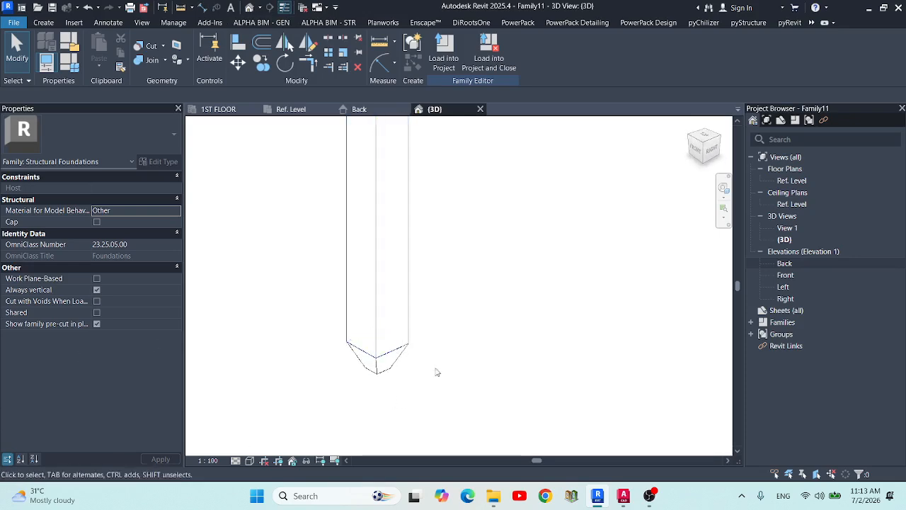
scroll(437, 372, "down", 4)
middle_click_drag(489, 390, 507, 392, "shift")
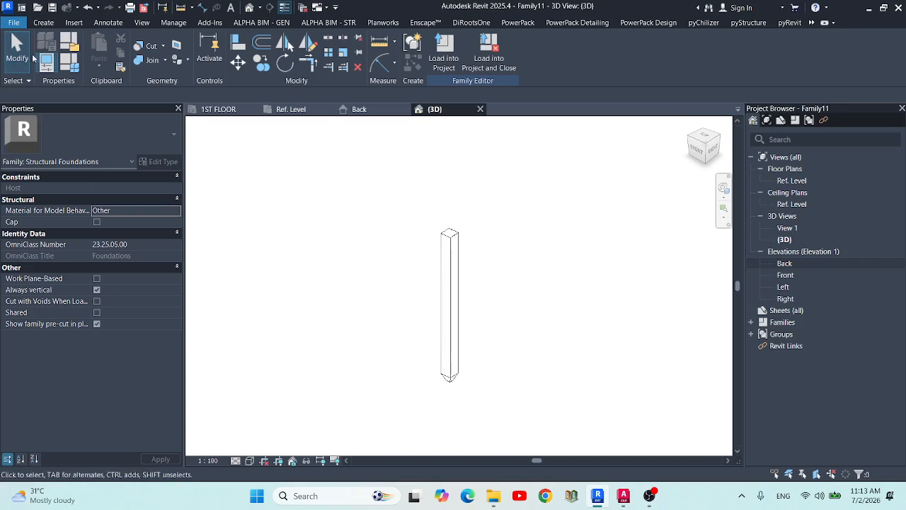
left_click(8, 24)
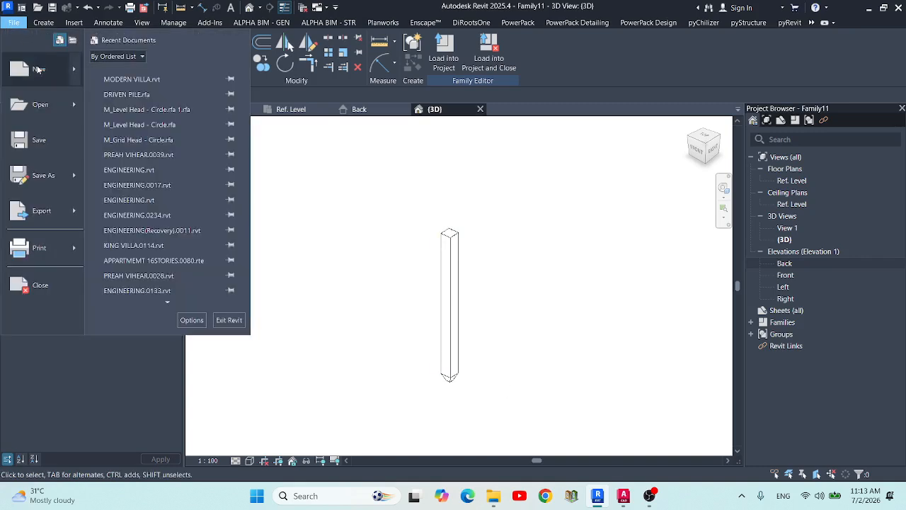
mouse_move(44, 67)
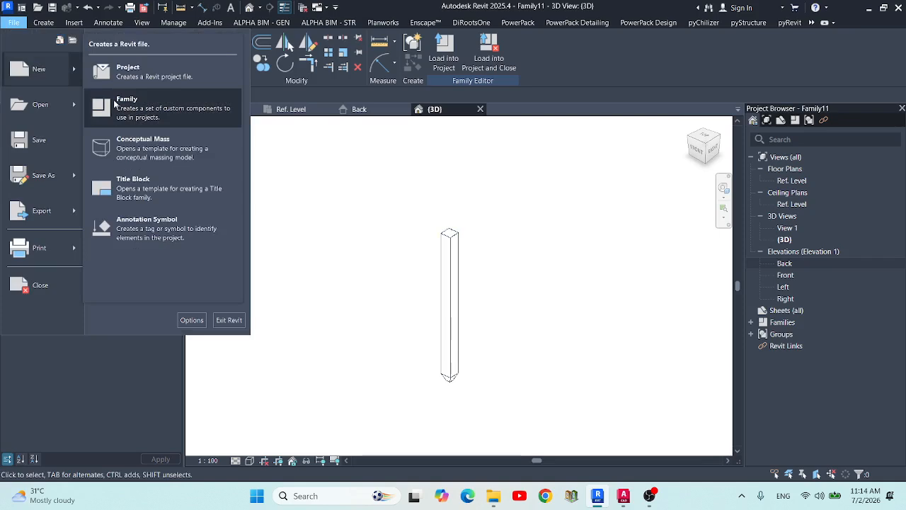
left_click(297, 142)
- Open the Ref. Level plan of the pile family and set its visual style to Hidden Line
left_click(292, 109)
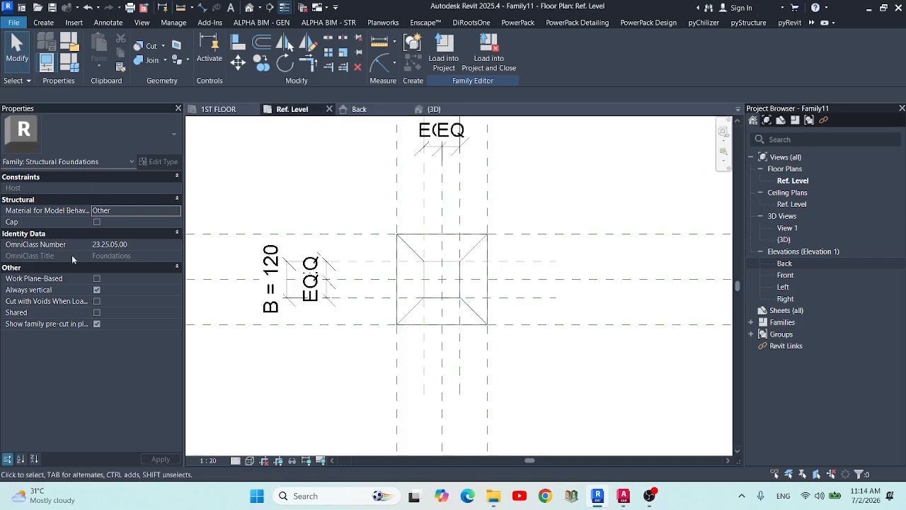
scroll(444, 244, "up", 1)
left_click(254, 460)
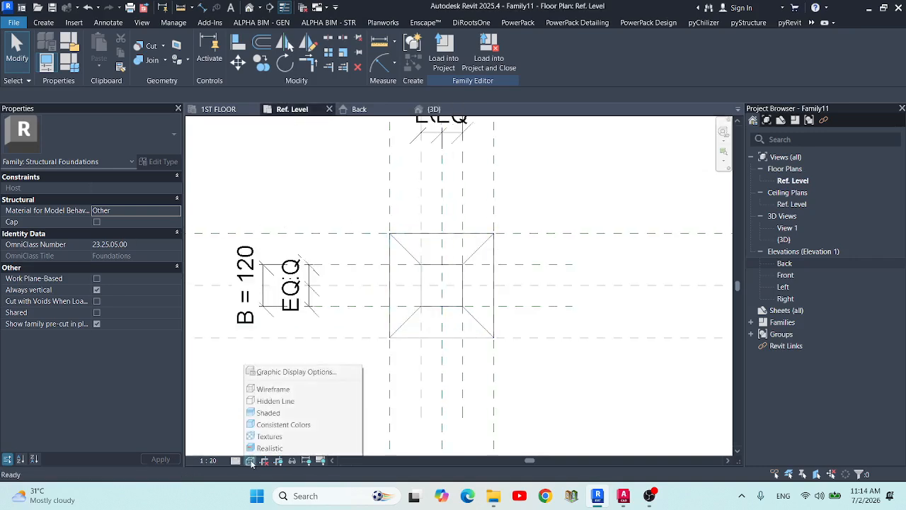
left_click(304, 401)
scroll(430, 283, "up", 2)
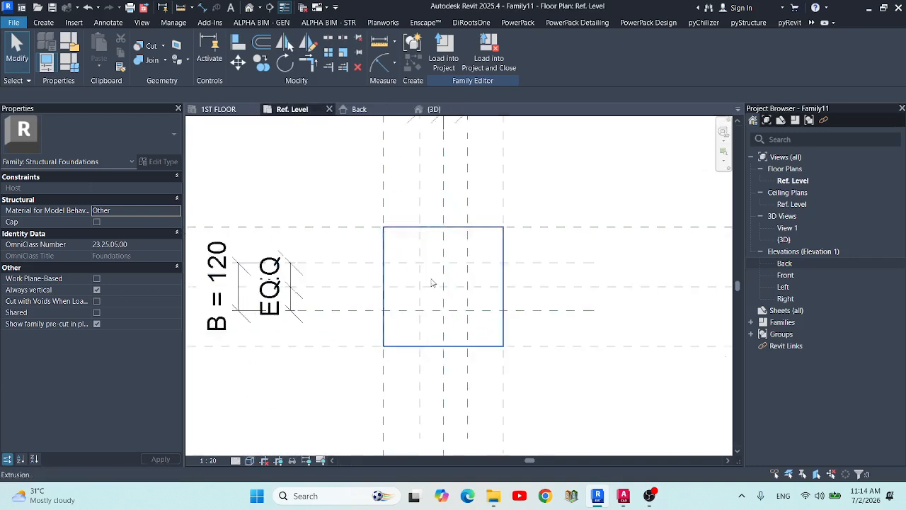
scroll(432, 285, "down", 3)
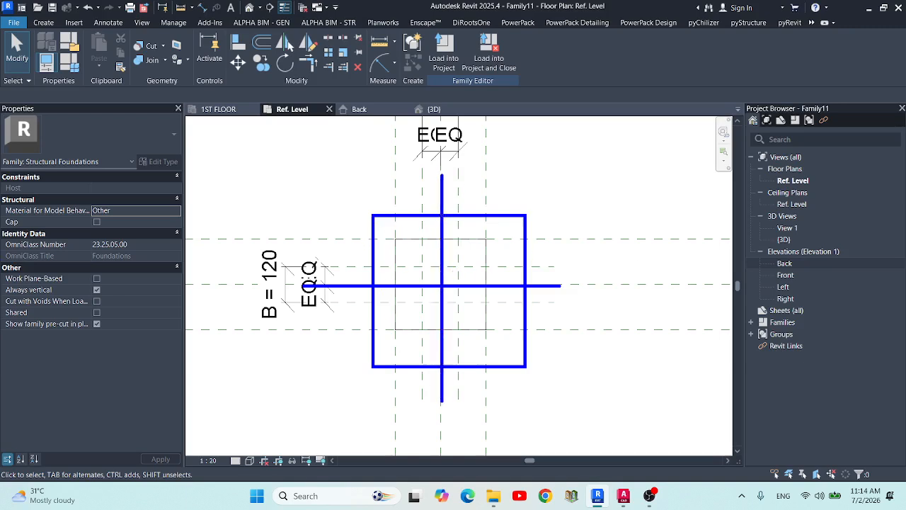
- Create a new family from the Metric Detail Item template in the English template folder
left_click(12, 22)
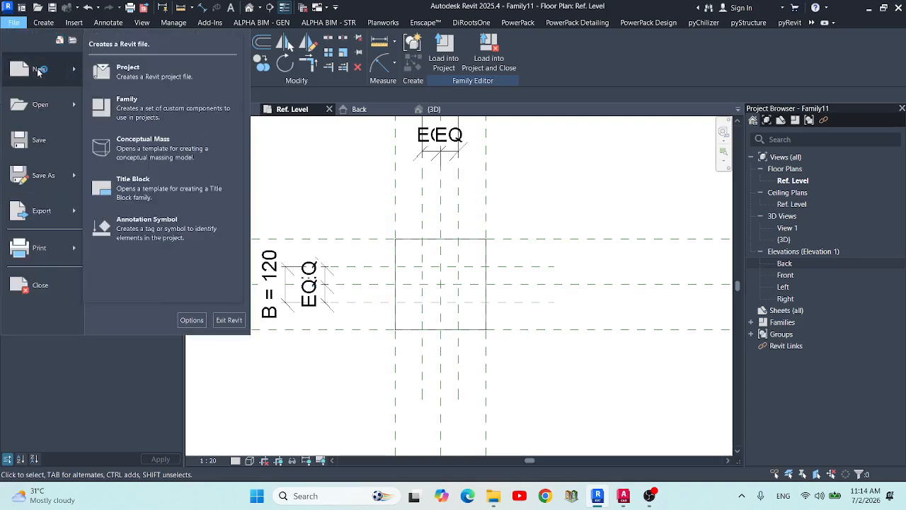
left_click(277, 152)
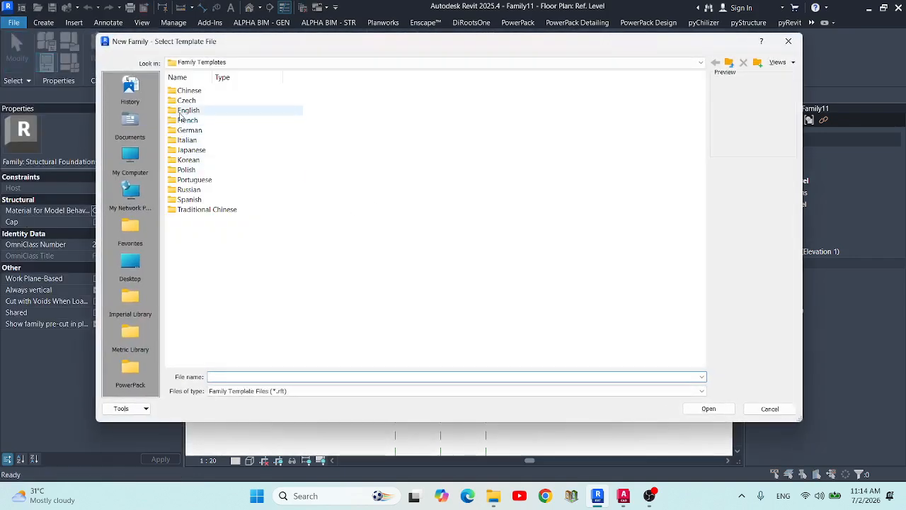
double_click(194, 111)
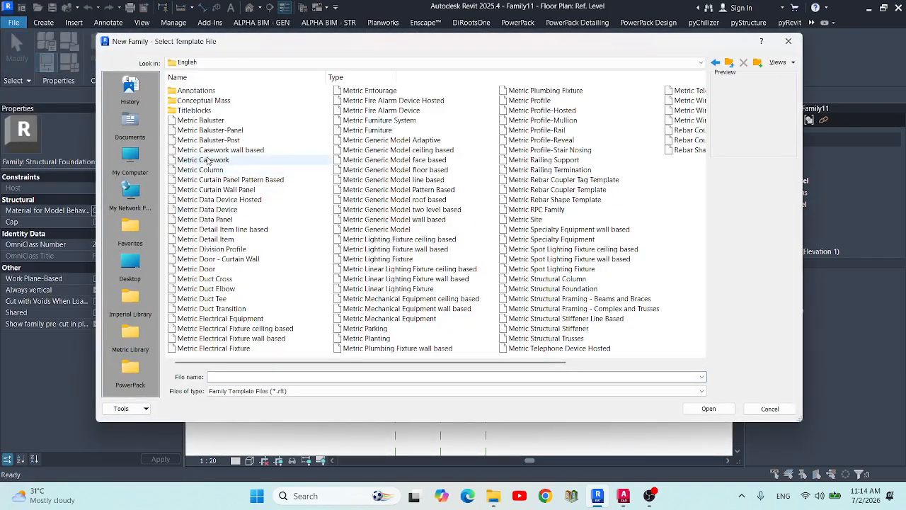
left_click(211, 239)
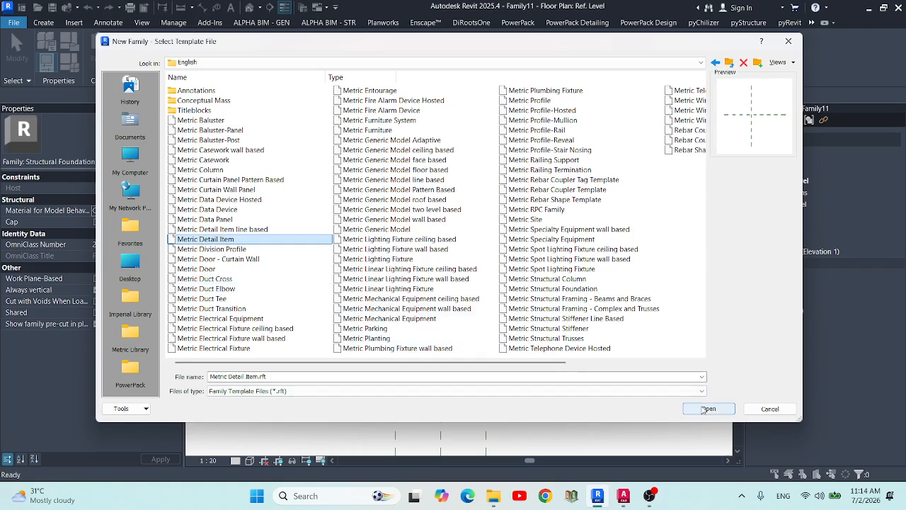
left_click(707, 409)
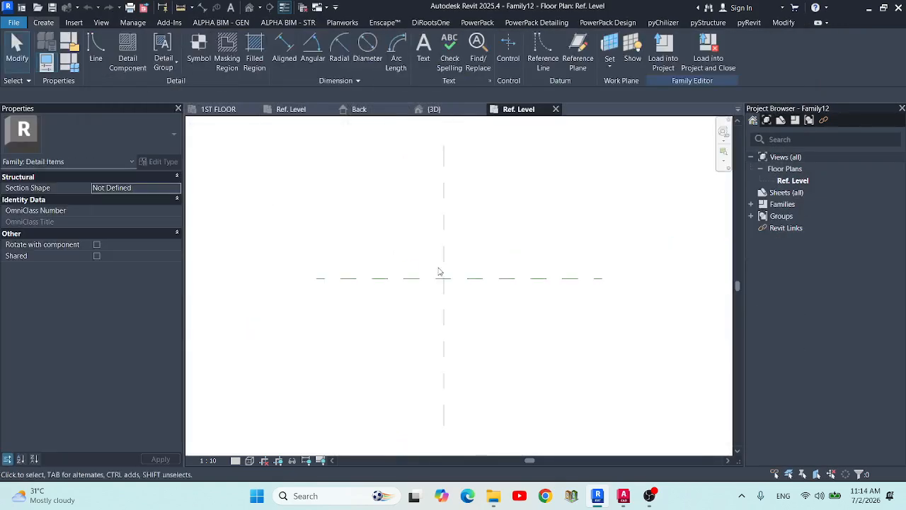
- Draw two vertical reference planes, about 546 mm left and 600 mm right of the vertical centre plane
key("r")
key("p")
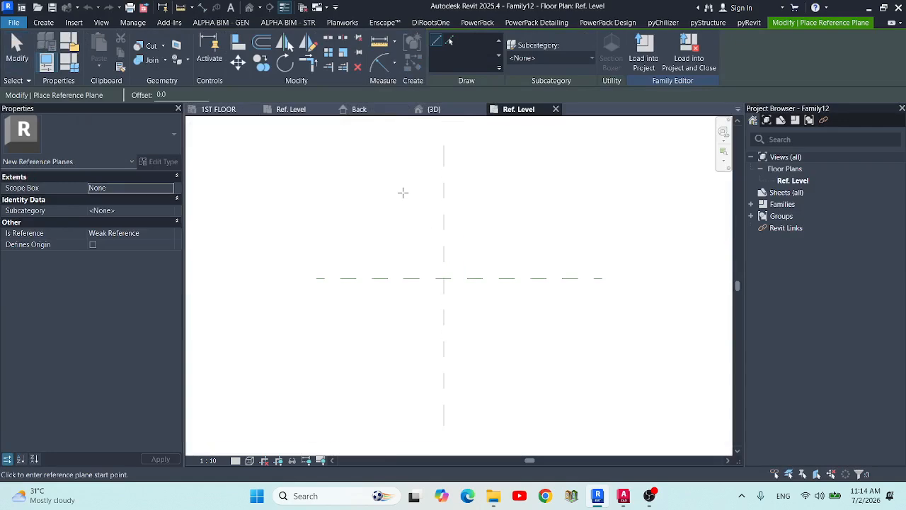
left_click(387, 189)
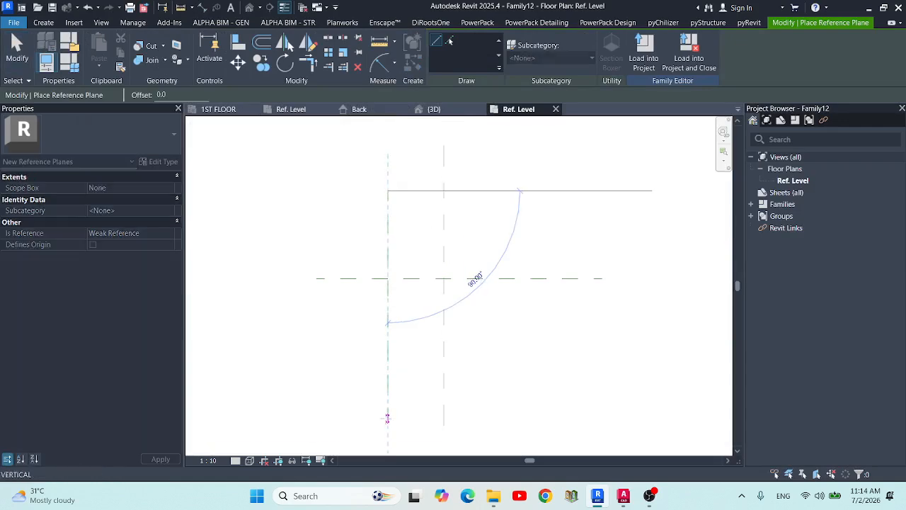
left_click(387, 424)
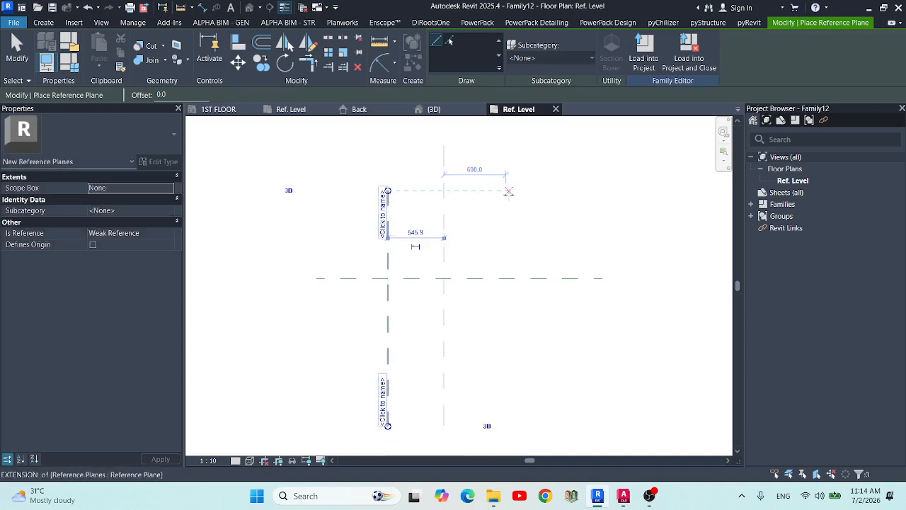
left_click(505, 190)
left_click(504, 418)
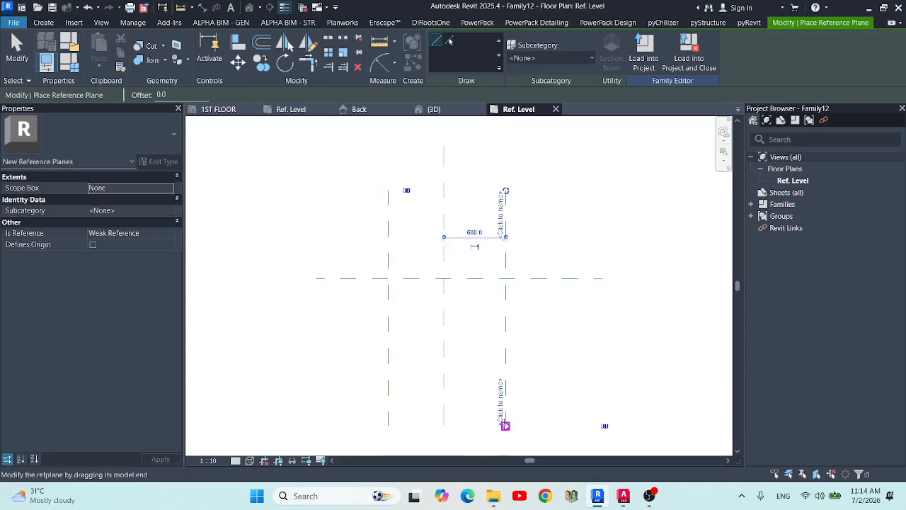
- Draw two horizontal reference planes, one about 500 mm above the horizontal centre plane and one below it
left_click(317, 227)
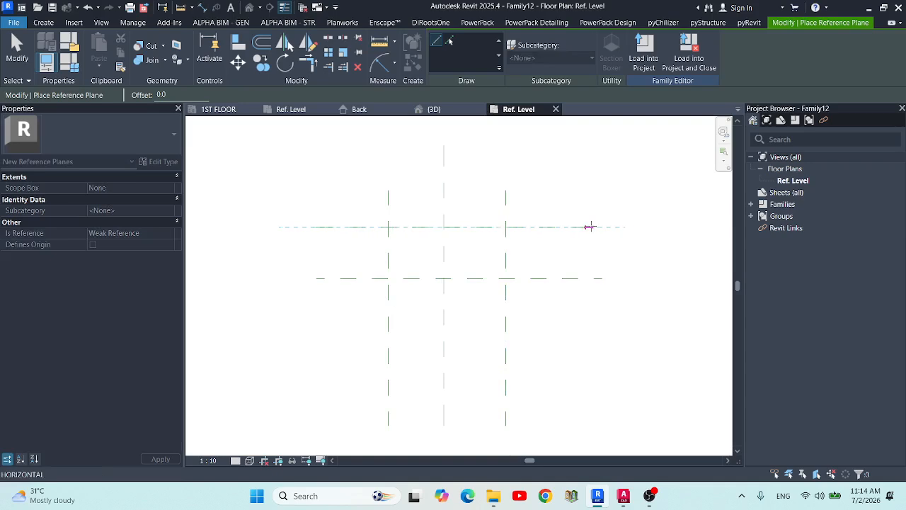
left_click(601, 227)
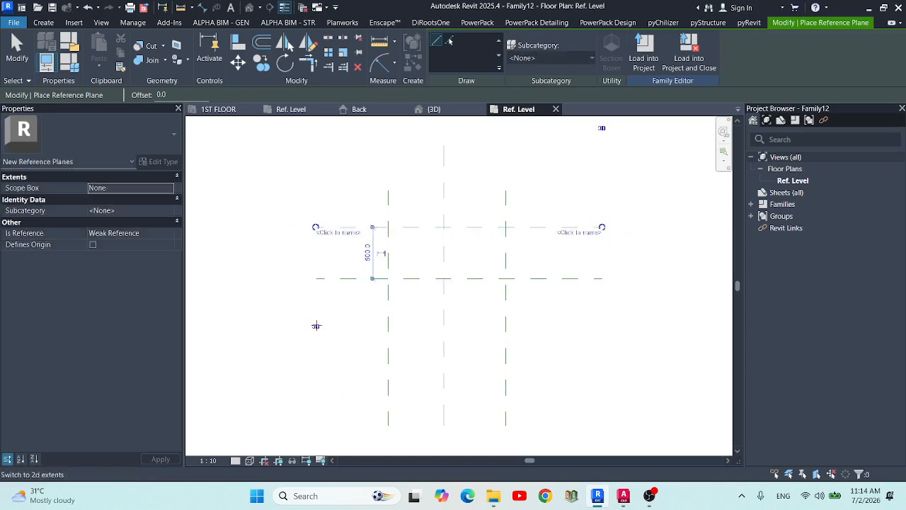
left_click(316, 326)
left_click(593, 327)
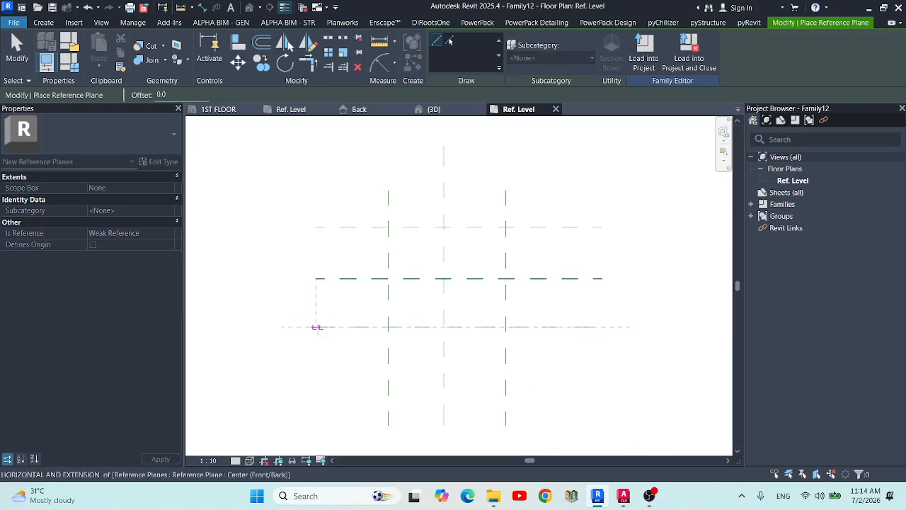
left_click(316, 327)
scroll(350, 286, "up", 2)
key("Escape")
key("Escape")
scroll(403, 226, "down", 2)
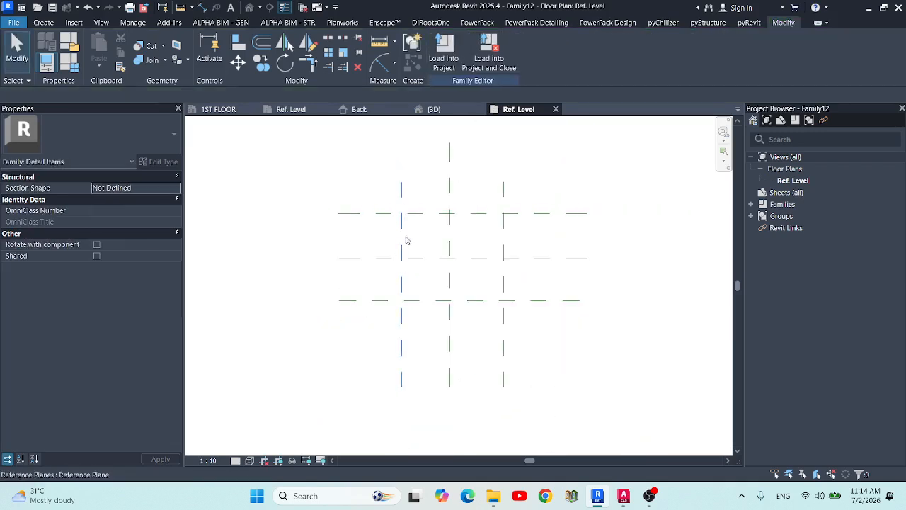
- Dimension the three horizontal reference planes in one aligned string and make its segments equal
scroll(407, 237, "up", 2)
key("d")
key("i")
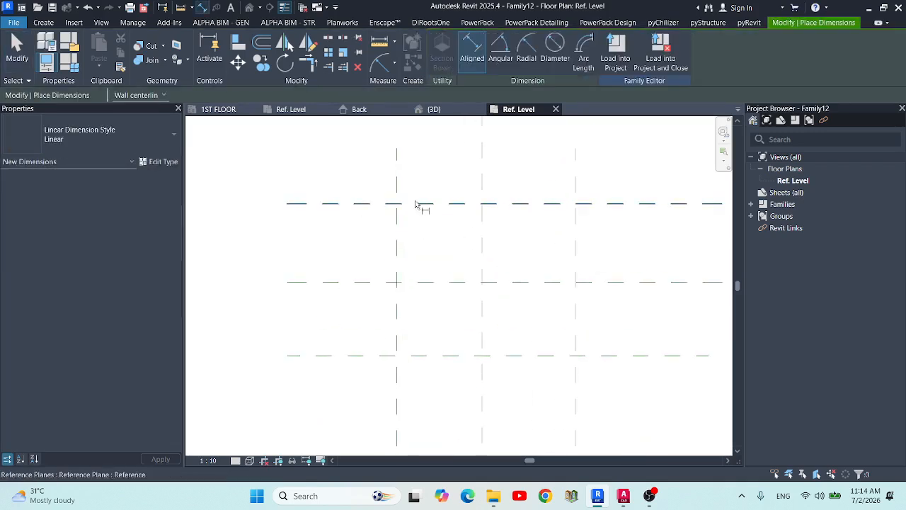
left_click(425, 204)
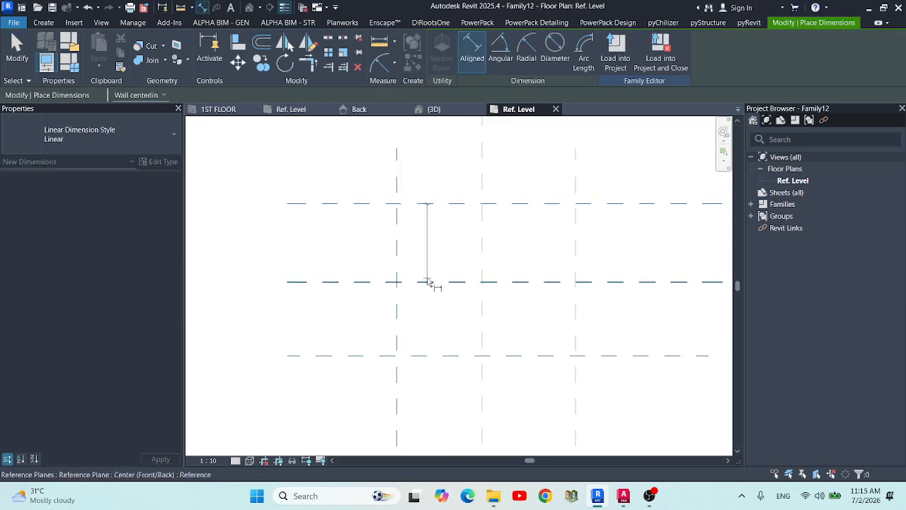
left_click(431, 282)
left_click(433, 355)
left_click(318, 402)
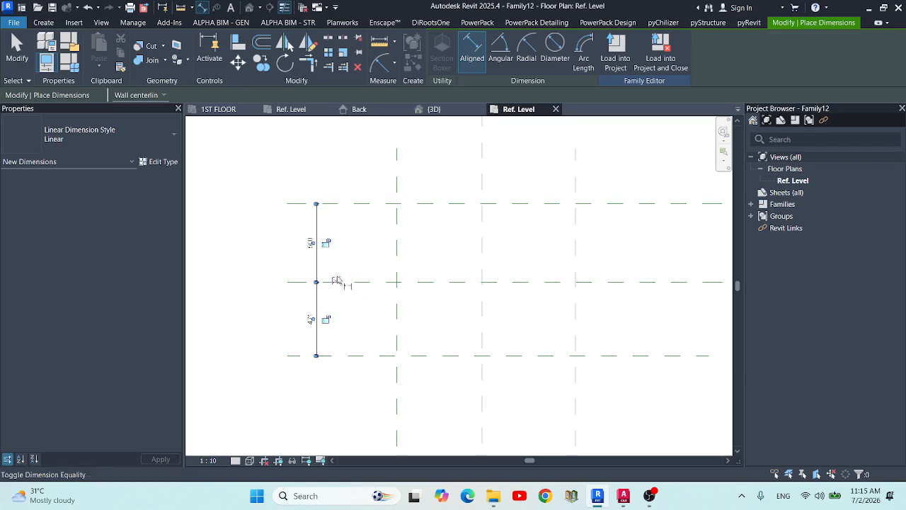
scroll(318, 249, "down", 2)
- Add an overall aligned dimension between the two outer horizontal reference planes, outside the equalised string
left_click(400, 222)
left_click(384, 318)
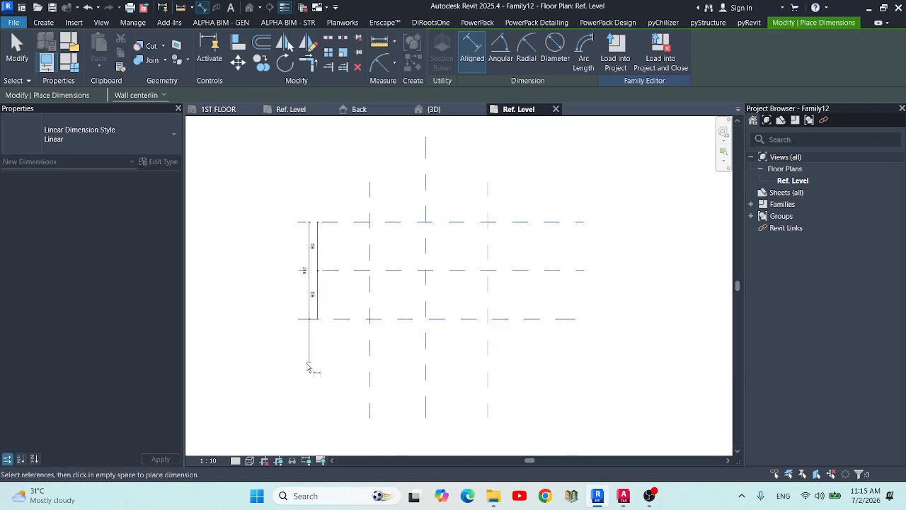
left_click(292, 373)
- Dimension the three vertical reference planes in one aligned string above the layout and make its segments equal
left_click(369, 211)
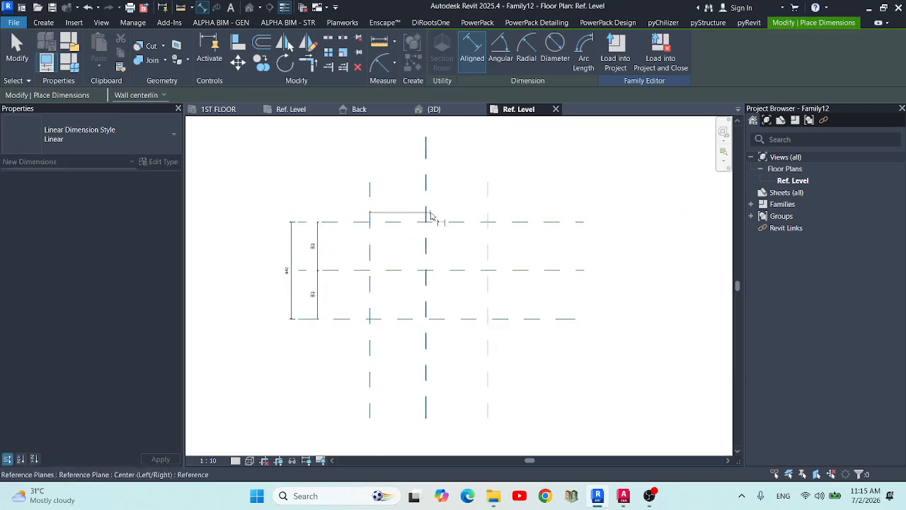
left_click(425, 213)
left_click(487, 210)
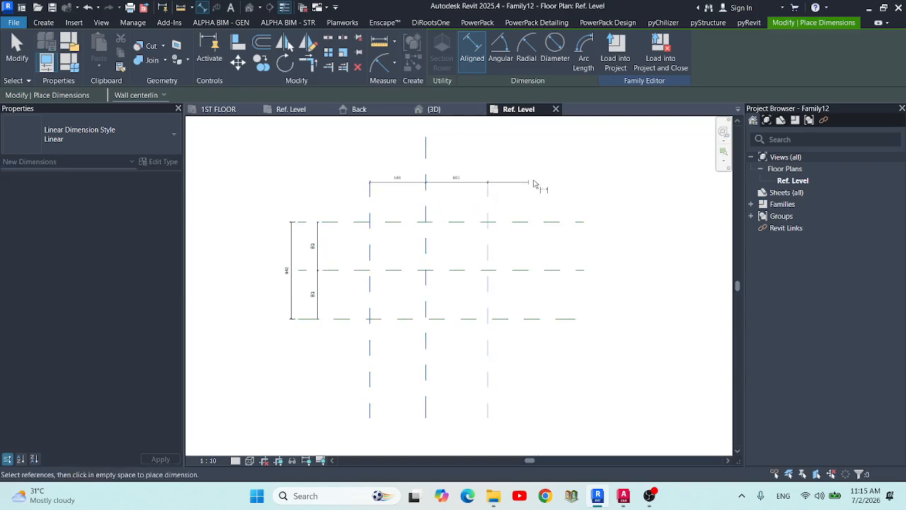
left_click(513, 185)
scroll(429, 165, "up", 2)
left_click(428, 165)
- Add an overall aligned dimension between the two outer vertical reference planes, above the equalised string
left_click(330, 239)
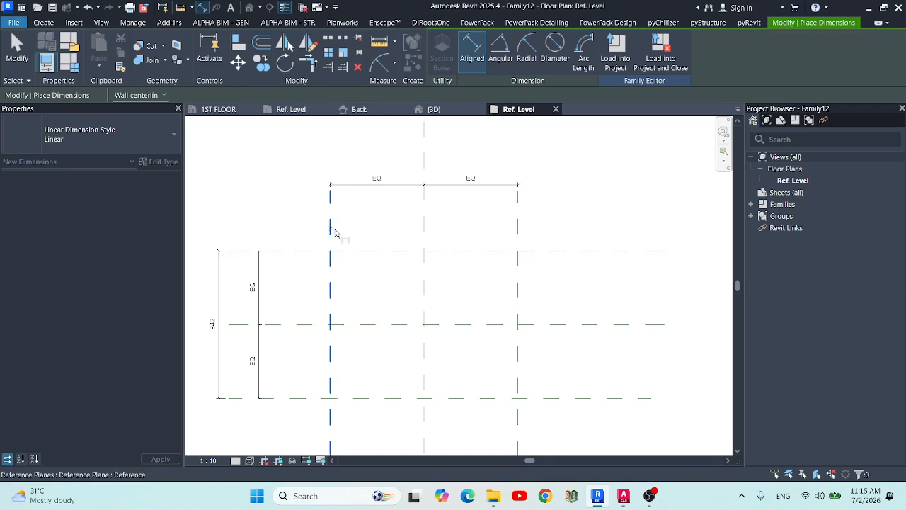
left_click(518, 237)
left_click(565, 162)
scroll(483, 148, "down", 5)
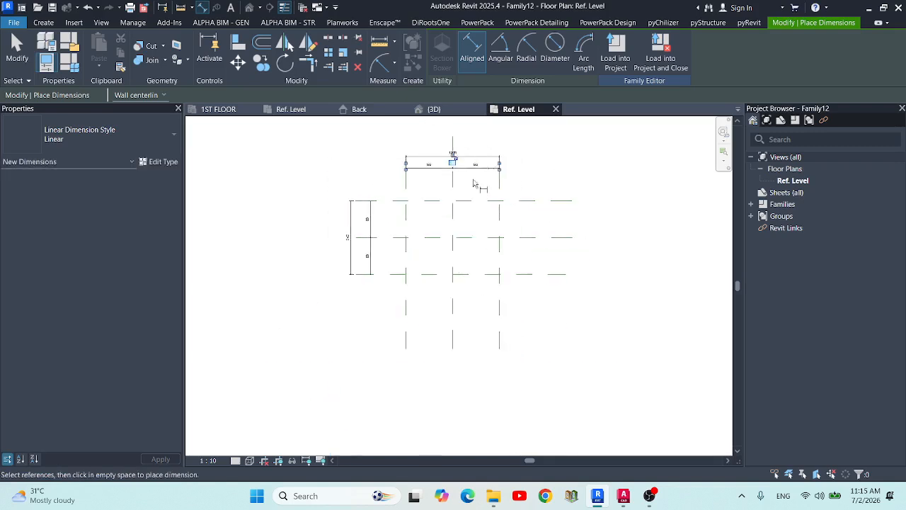
key("Escape")
key("Escape")
- Label both overall dimensions with a new family type parameter named A, grouped under Dimensions
scroll(388, 205, "up", 4)
scroll(392, 204, "down", 2)
middle_click_drag(422, 178, 417, 236)
scroll(416, 237, "up", 1)
left_click(430, 195)
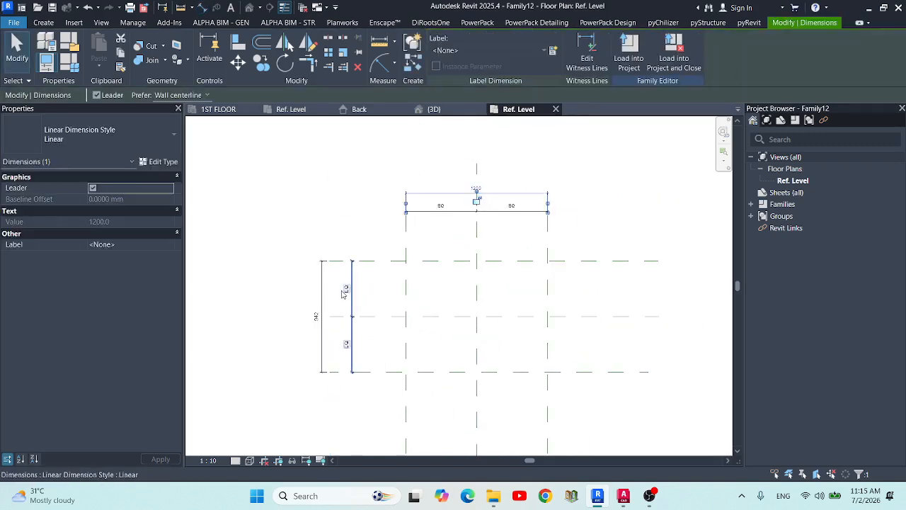
left_click(324, 291, "ctrl")
left_click(553, 54)
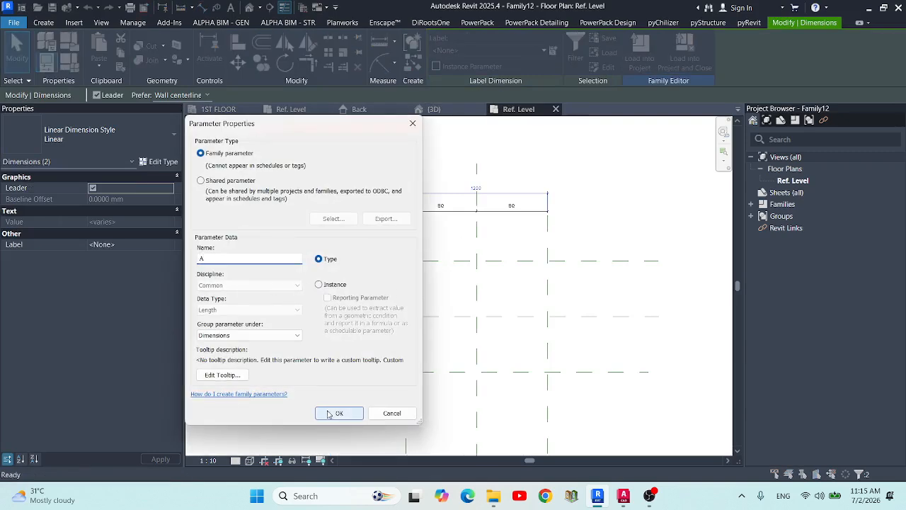
left_click(339, 413)
- Set the Ref. Level view scale to 1:20
left_click(208, 460)
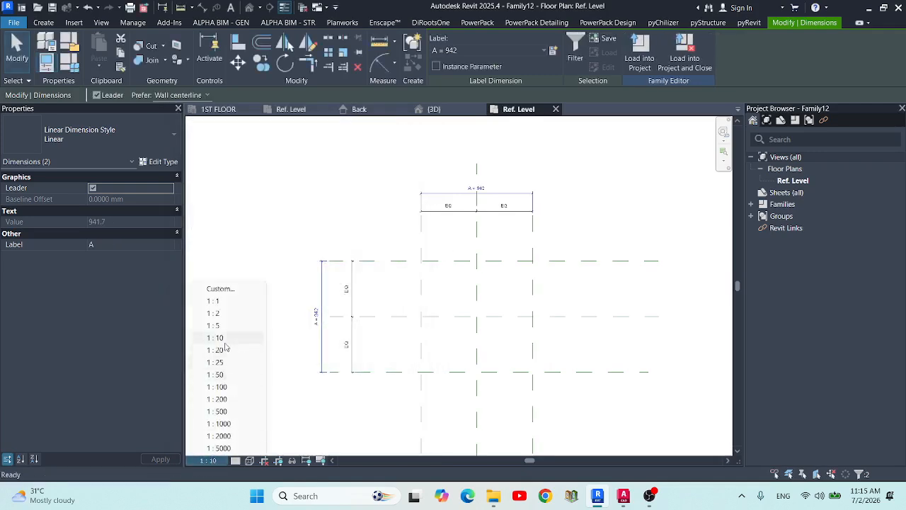
left_click(215, 349)
scroll(516, 263, "down", 1)
scroll(516, 303, "up", 2)
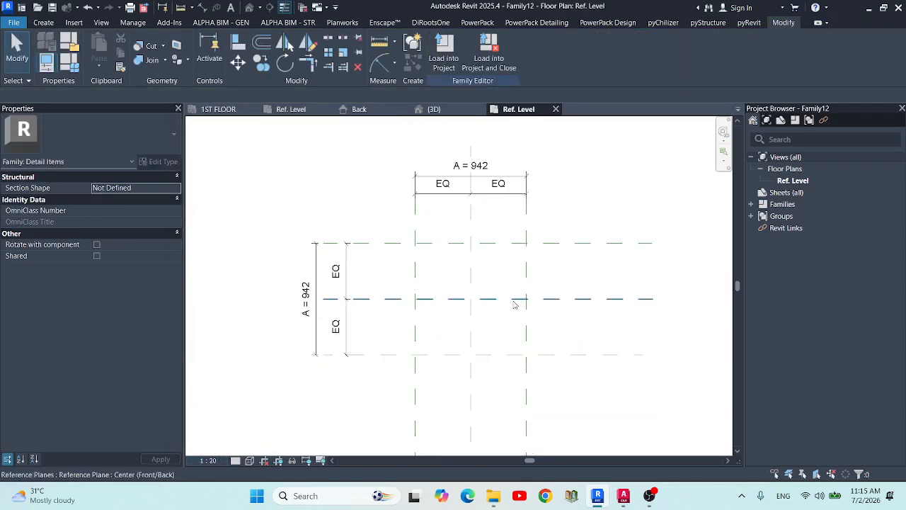
scroll(421, 280, "up", 2)
scroll(409, 278, "down", 2)
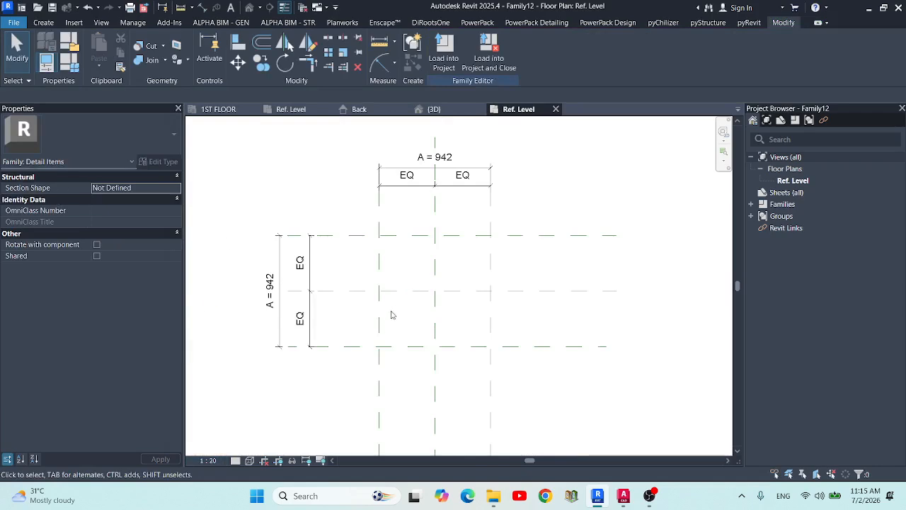
- Draw a rectangle of detail lines between opposite intersections of the four outer reference planes
left_click(44, 21)
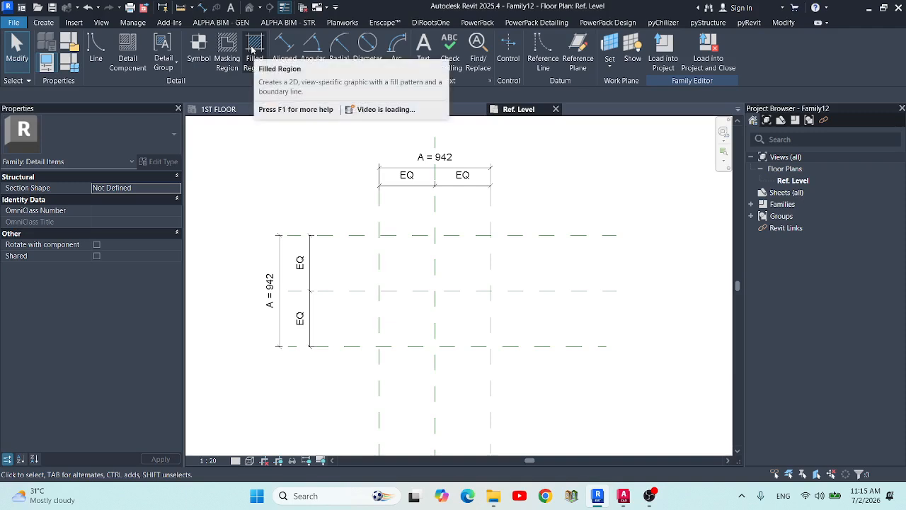
left_click(95, 47)
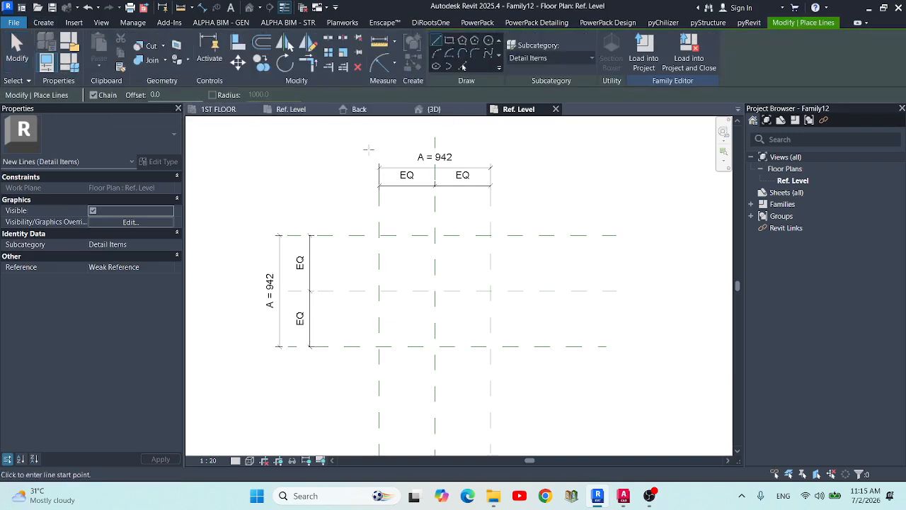
left_click(448, 42)
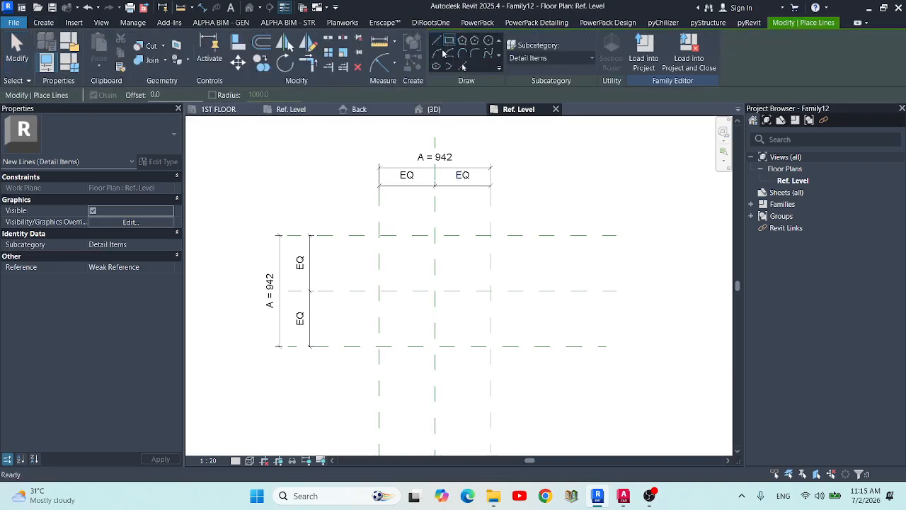
left_click(378, 235)
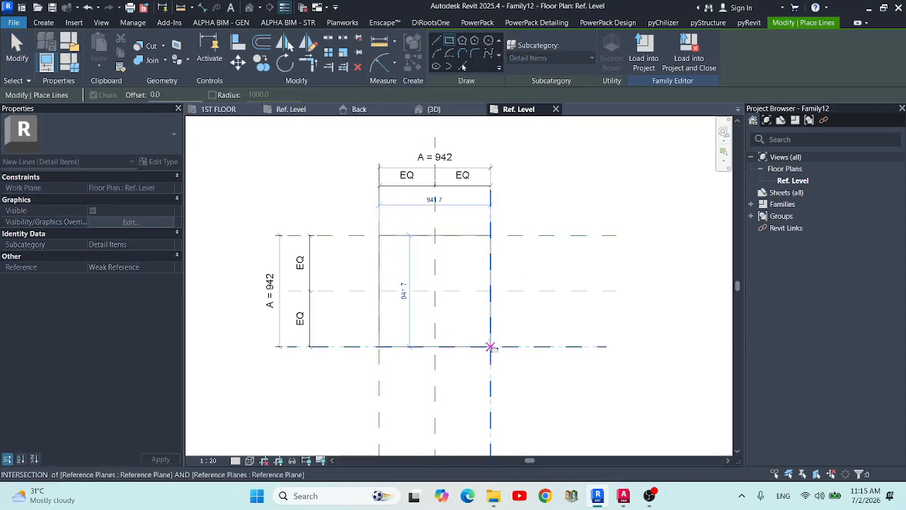
left_click(491, 347)
left_click(491, 347)
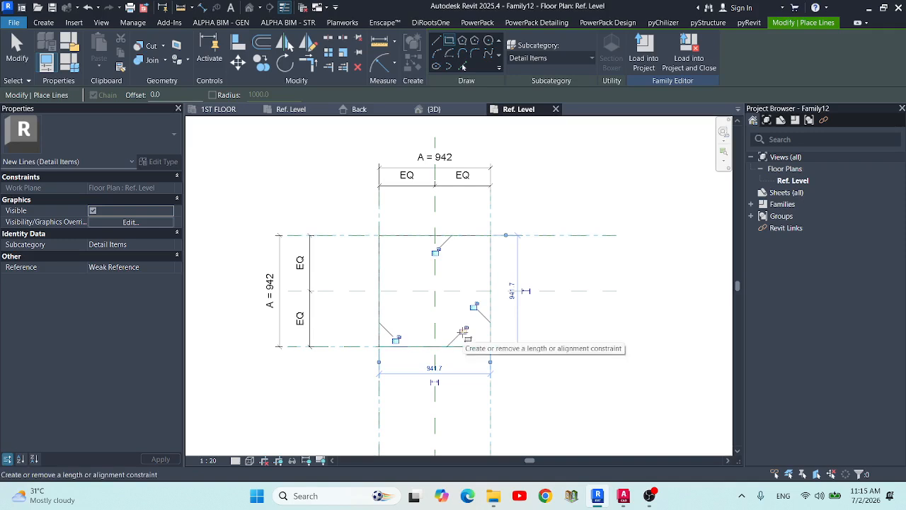
- Lock all four sides of the detail line rectangle to the outer reference planes
scroll(462, 332, "up", 1)
left_click(479, 297)
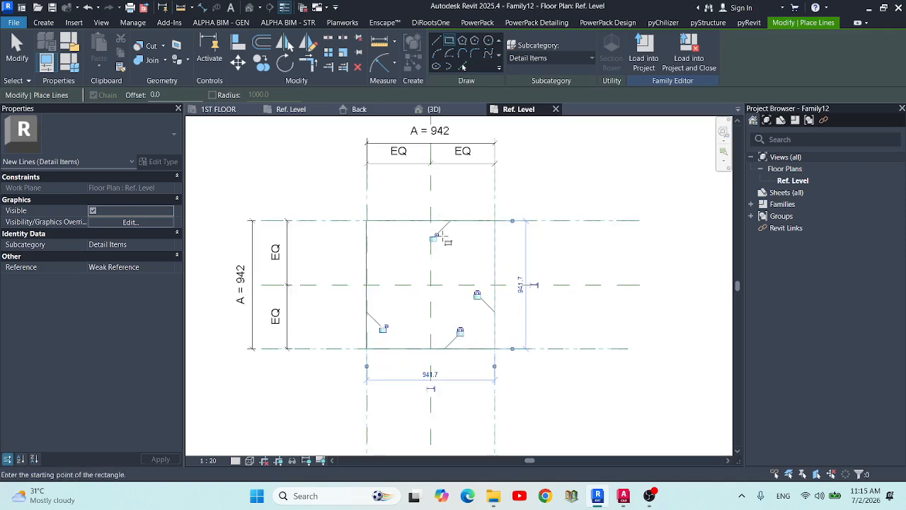
left_click(433, 238)
left_click(385, 329)
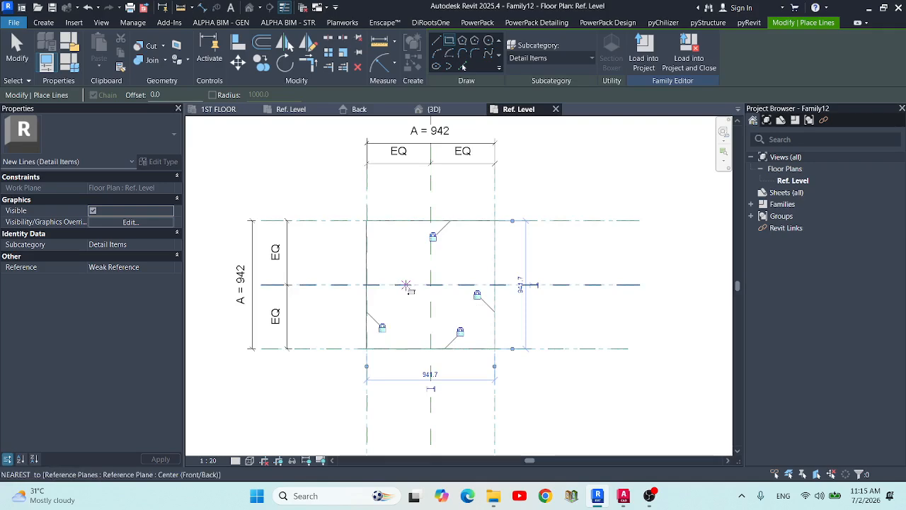
scroll(416, 262, "up", 2)
key("Escape")
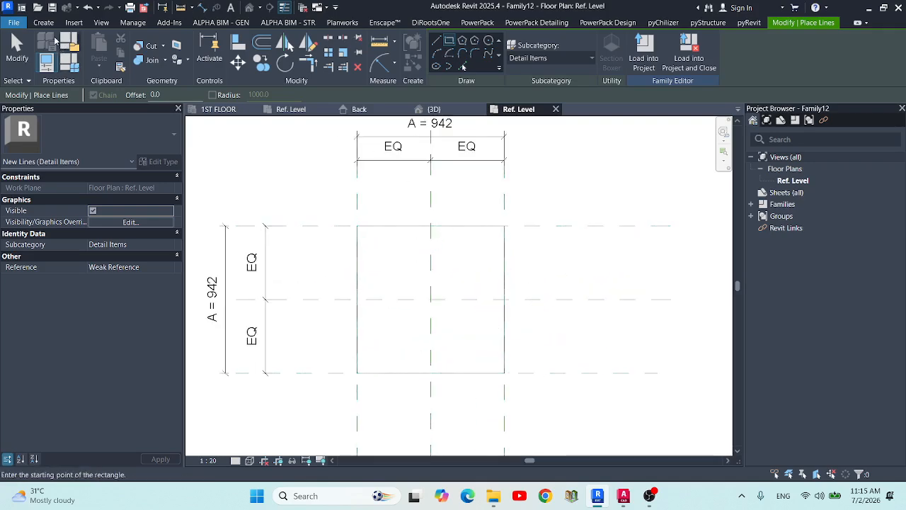
- Sketch a rectangular filled region over the square's upper-left quadrant and lock its sides to the reference planes
left_click(37, 23)
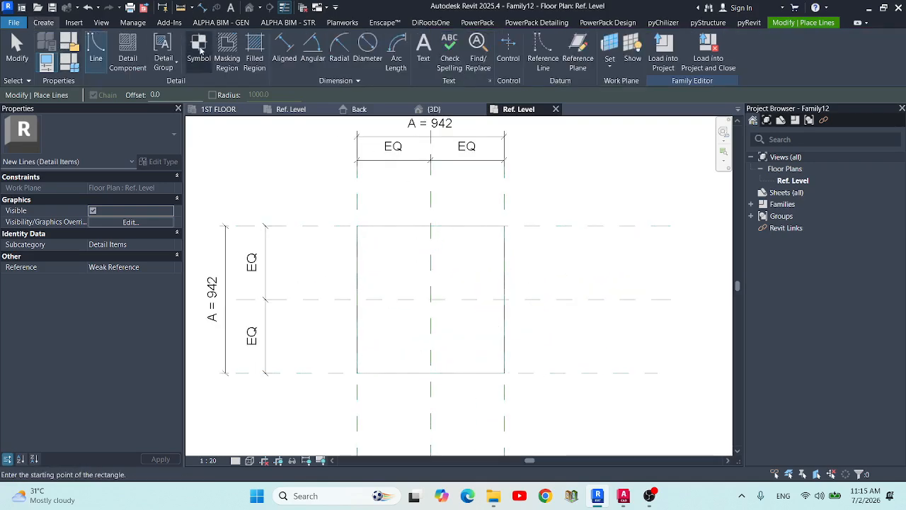
left_click(256, 51)
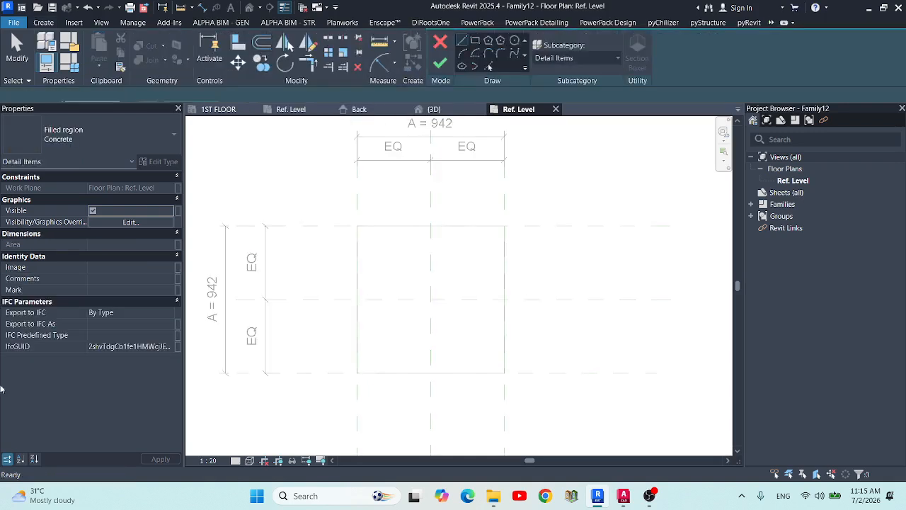
left_click(475, 41)
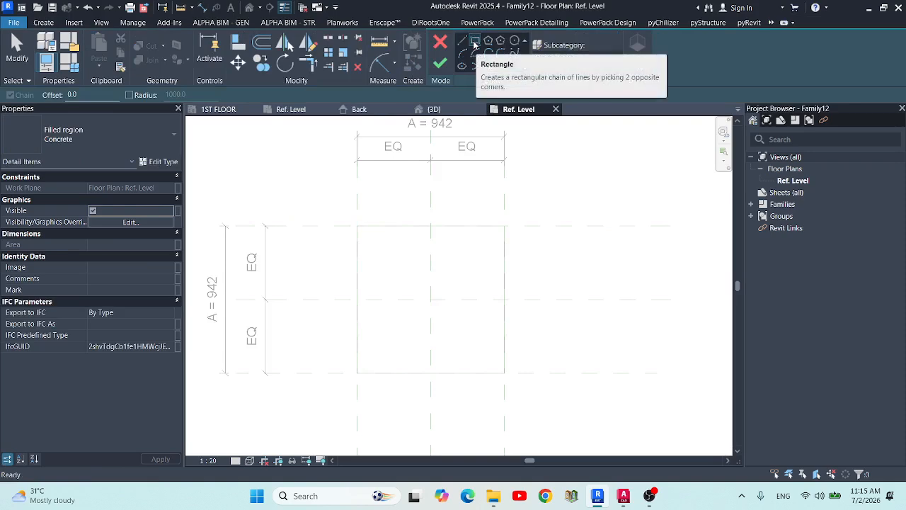
left_click(356, 227)
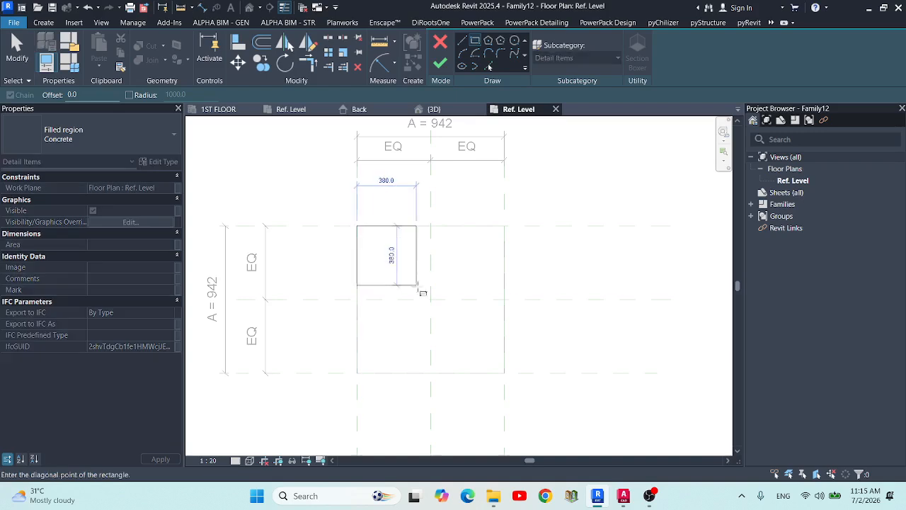
left_click(431, 299)
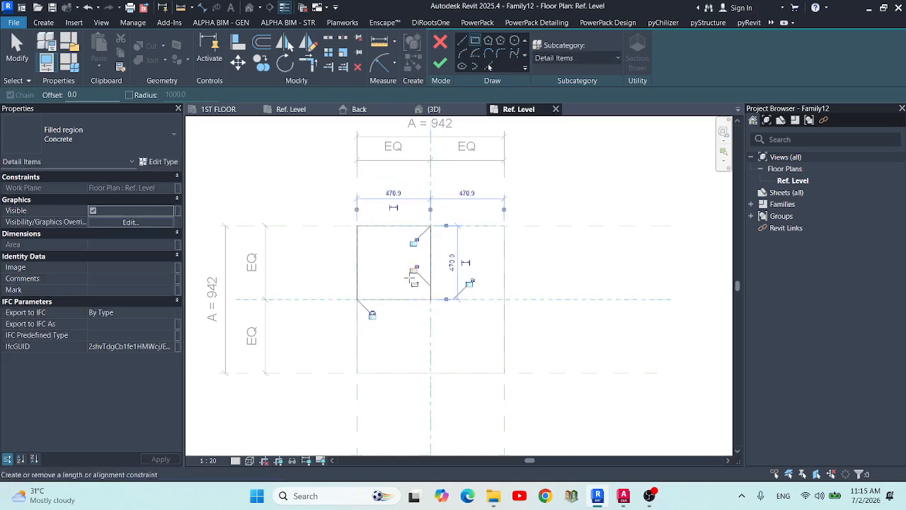
scroll(473, 283, "up", 2)
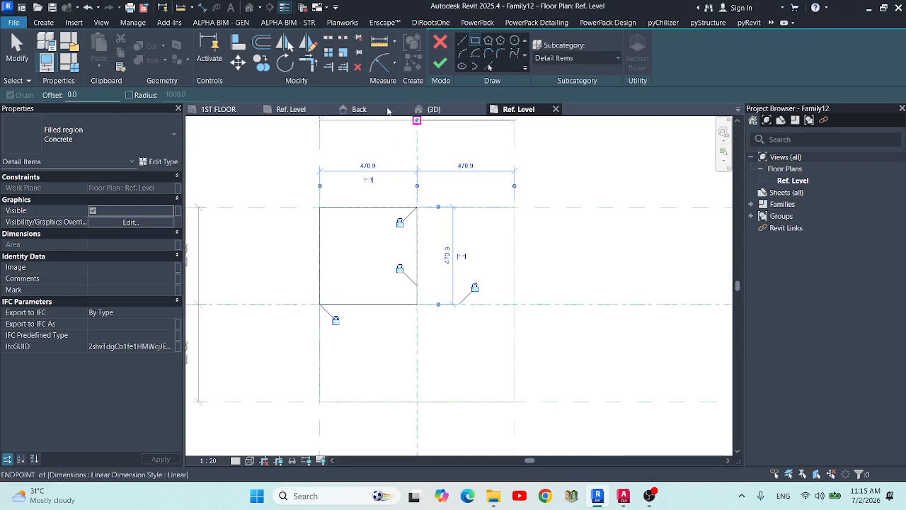
- Duplicate the Concrete filled region type as N1, set its foreground fill pattern to Solid fill, and finish the region
left_click(160, 162)
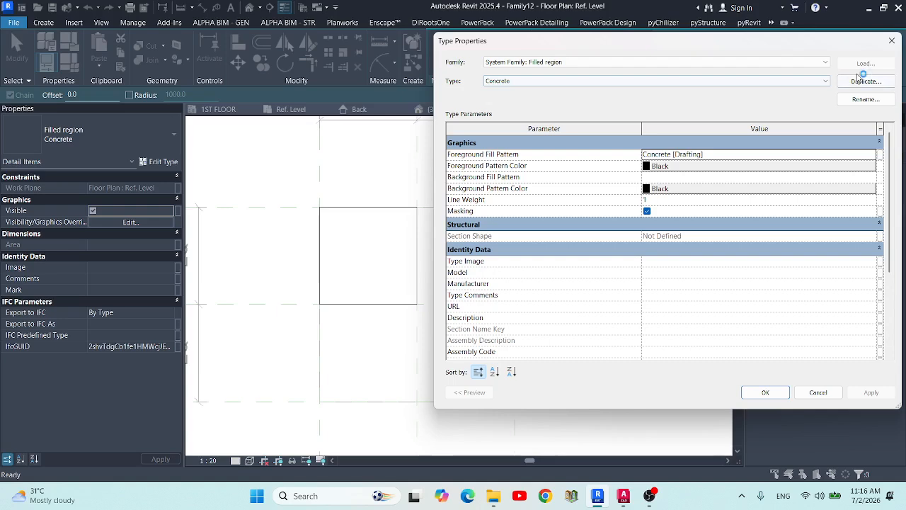
left_click(865, 81)
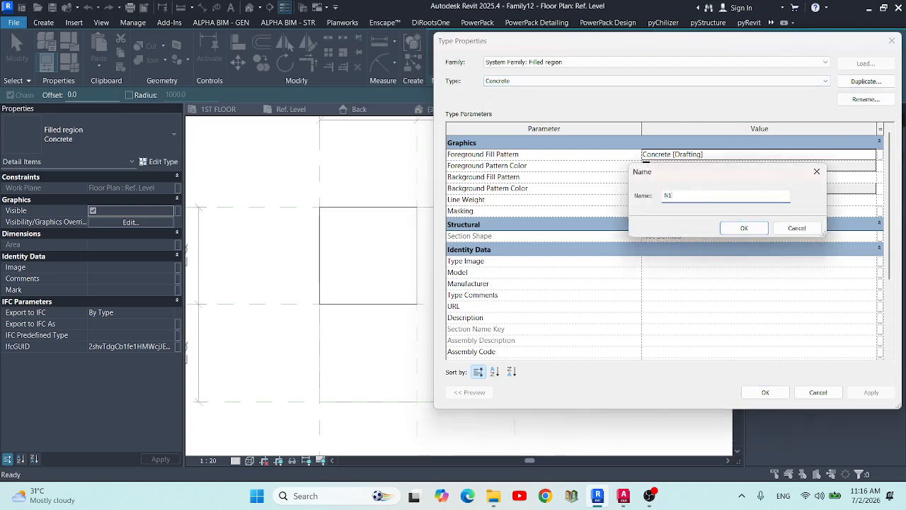
left_click(746, 227)
left_click(728, 154)
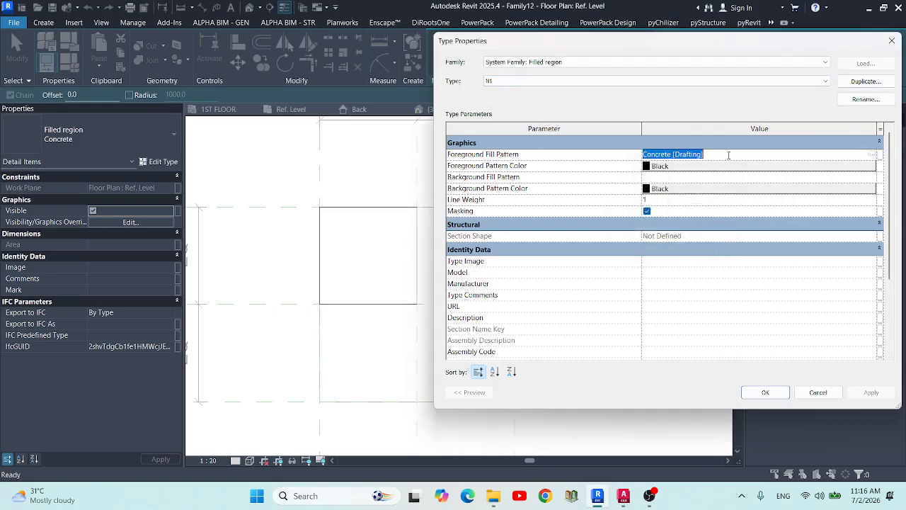
left_click(872, 157)
left_click(605, 204)
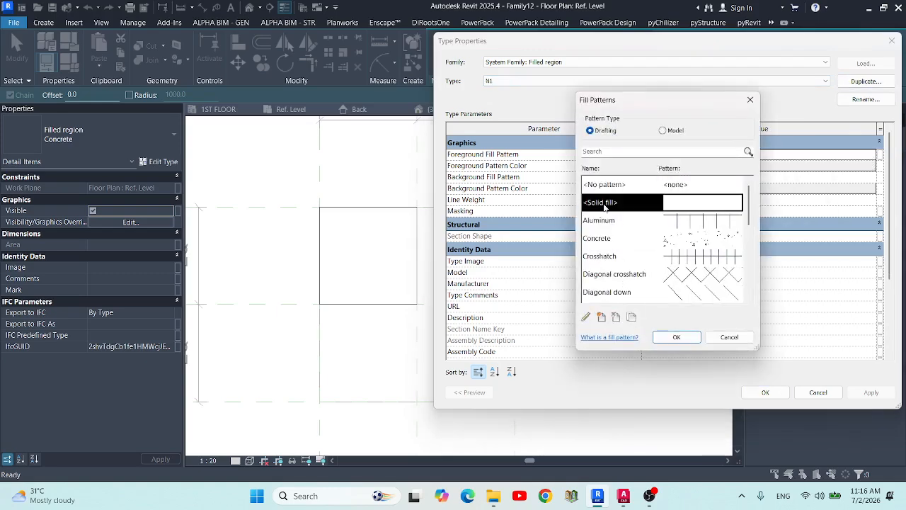
left_click(668, 337)
left_click(764, 393)
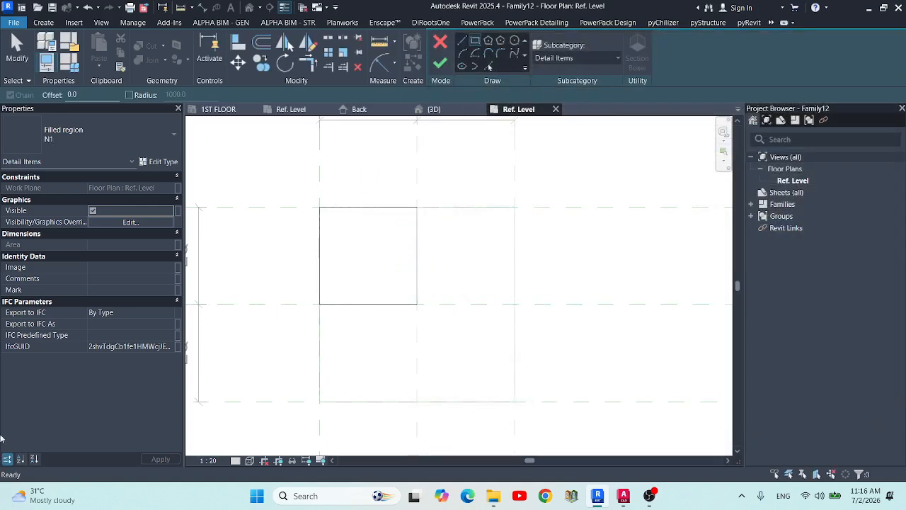
left_click(440, 66)
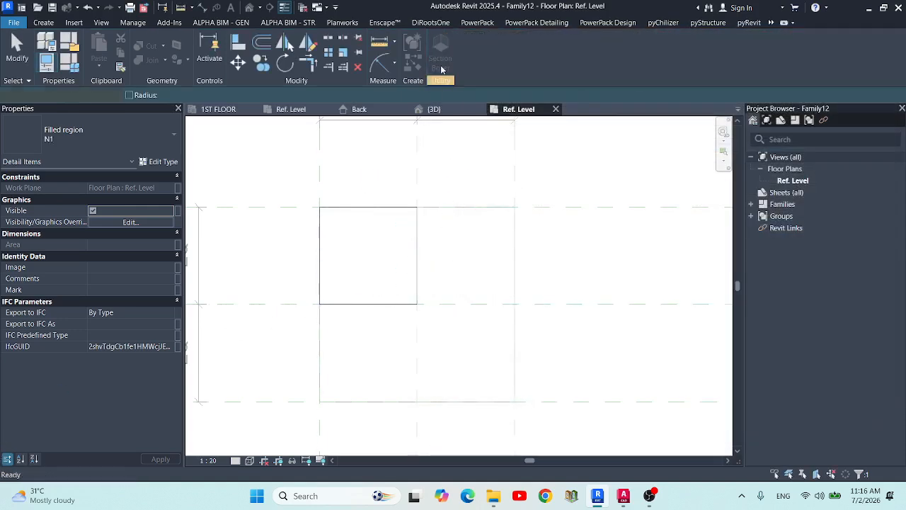
scroll(475, 213, "down", 2)
left_click(532, 241)
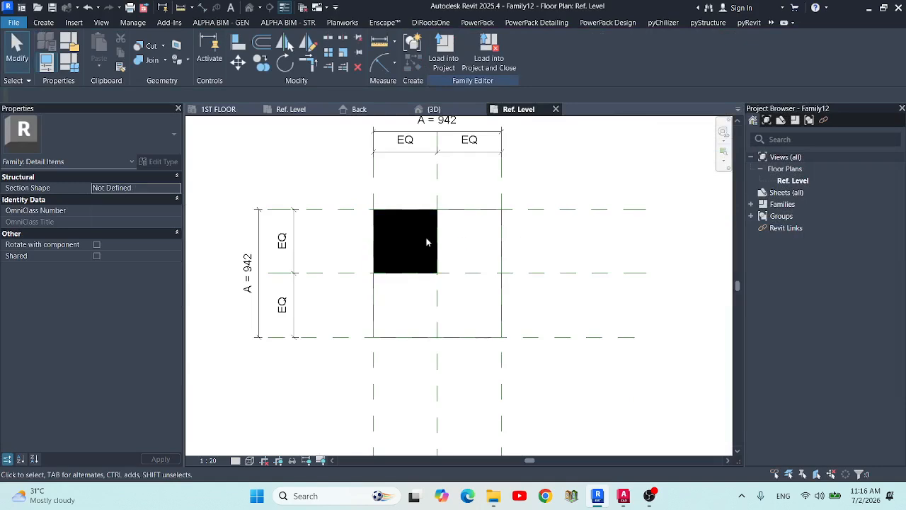
- Create an N1 filled region rectangle over the square's lower-right quadrant, locking its sides to the reference planes
left_click(43, 22)
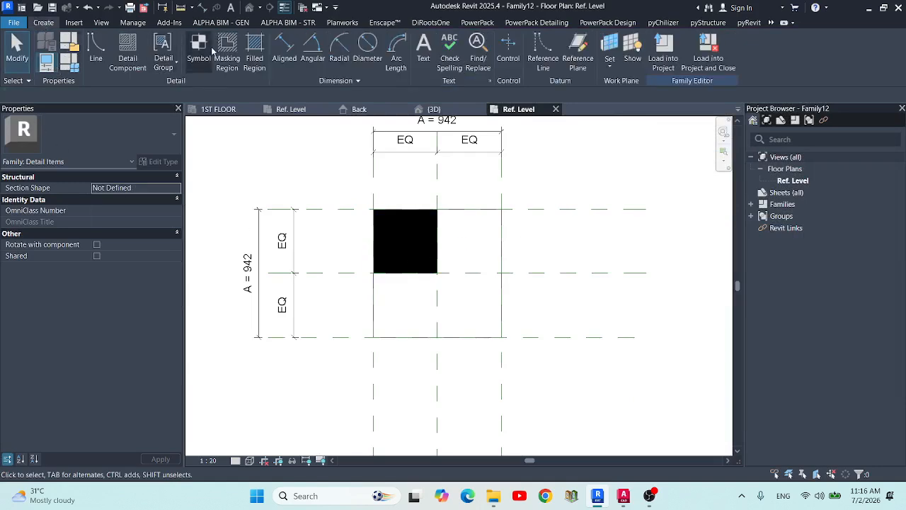
left_click(254, 51)
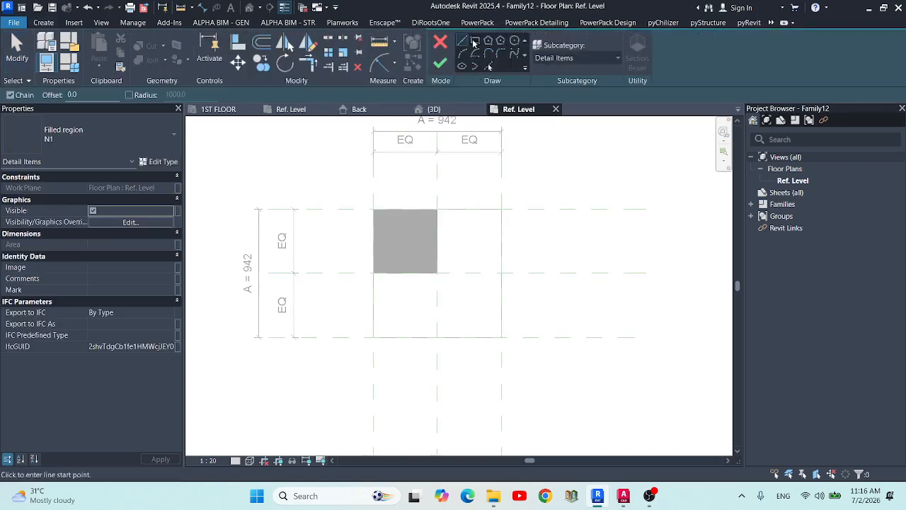
left_click(475, 41)
scroll(456, 283, "up", 2)
left_click(433, 265)
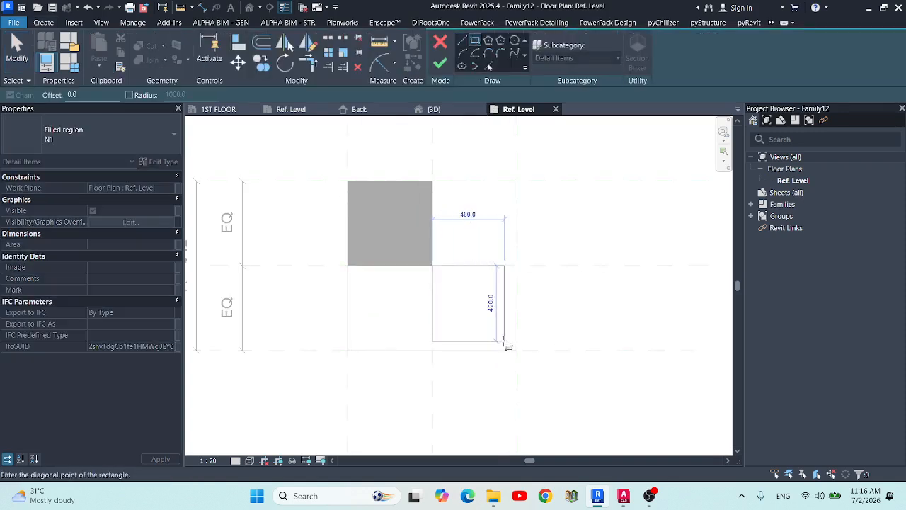
left_click(516, 350)
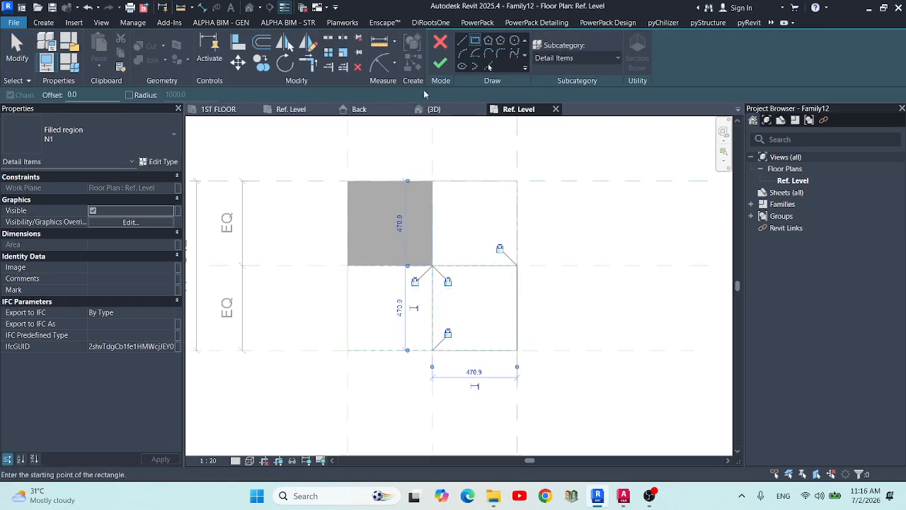
left_click(439, 63)
scroll(333, 285, "down", 3)
left_click(464, 249)
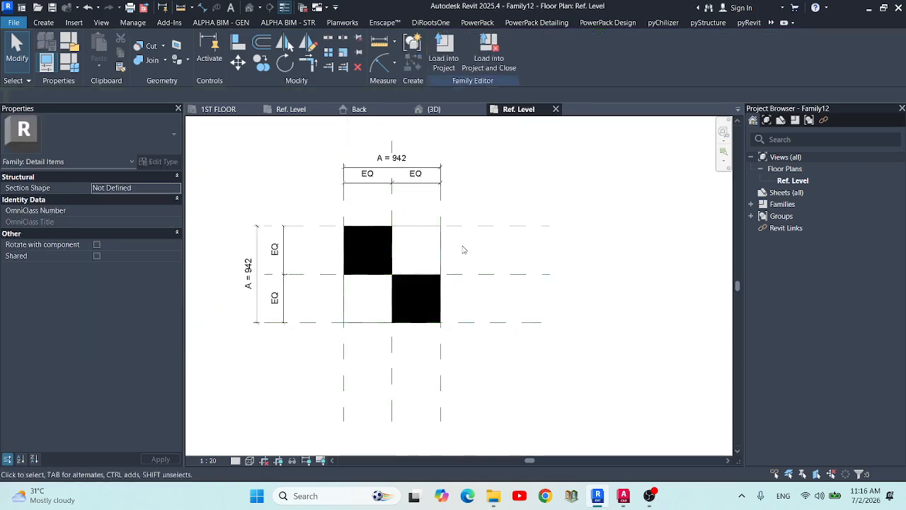
scroll(320, 255, "up", 3)
scroll(453, 301, "down", 3)
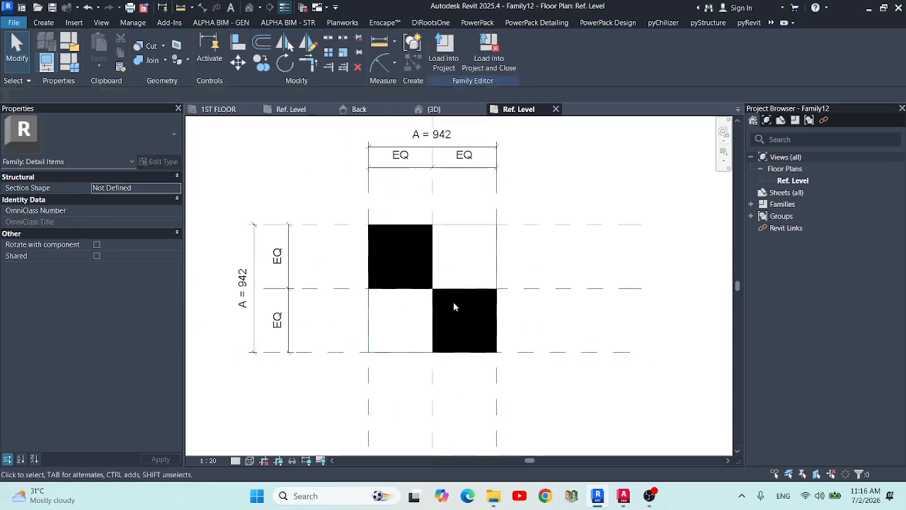
scroll(382, 242, "up", 2)
- Draw two vertical reference planes outside the square's left and right sides, the right one about 200 mm from the square
key("r")
key("p")
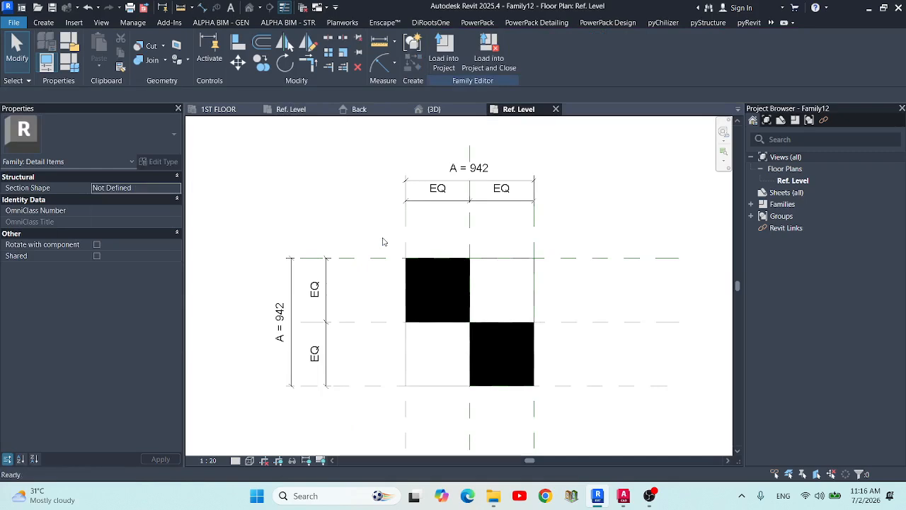
scroll(383, 224, "down", 1)
left_click(384, 221)
scroll(366, 273, "down", 3)
scroll(375, 404, "up", 1)
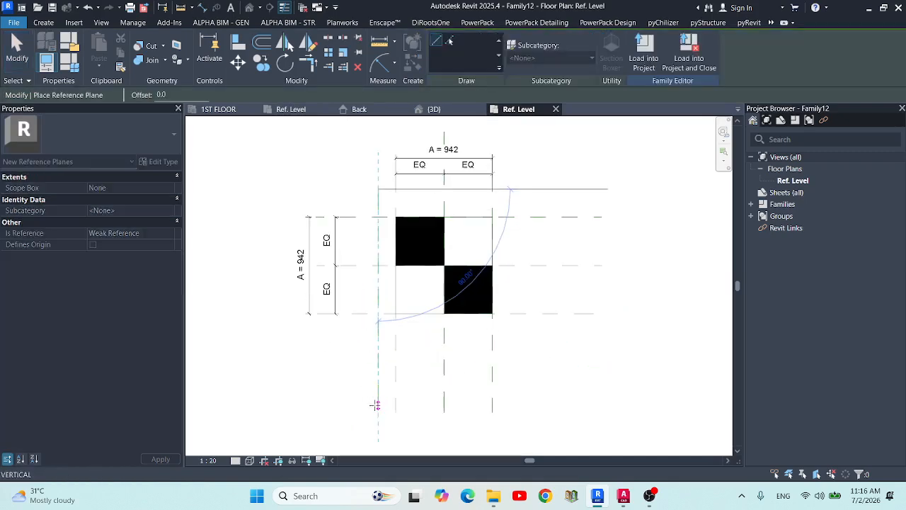
left_click(375, 405)
left_click(513, 155)
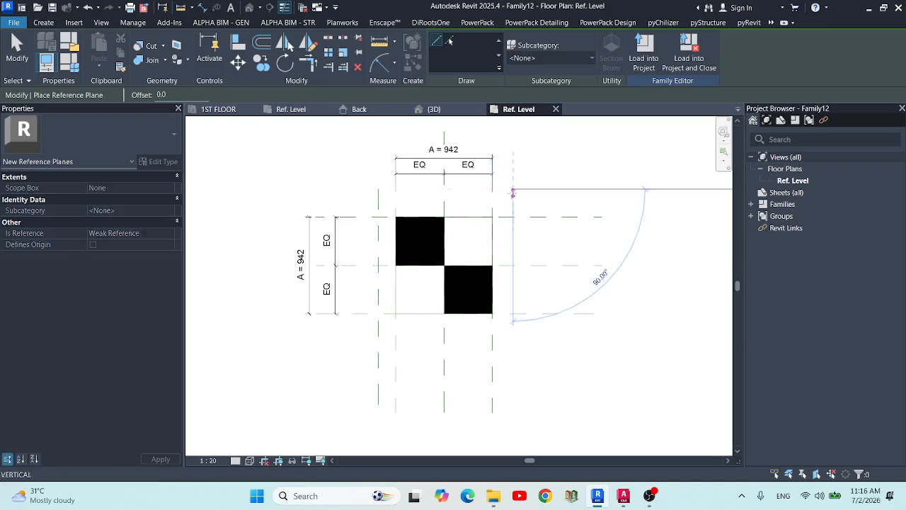
left_click(514, 395)
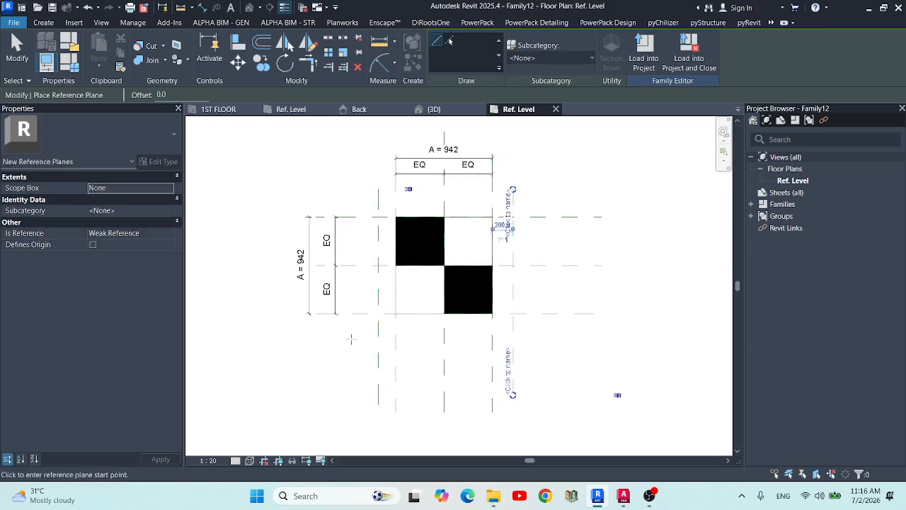
- Draw two horizontal reference planes outside the square, one about 231 mm below it and one above it
left_click(351, 340)
left_click(561, 339)
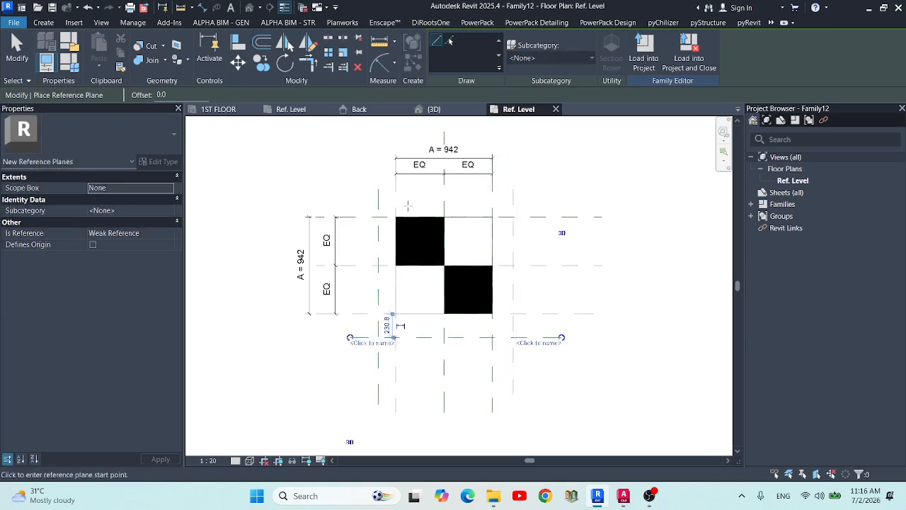
left_click(351, 196)
left_click(567, 196)
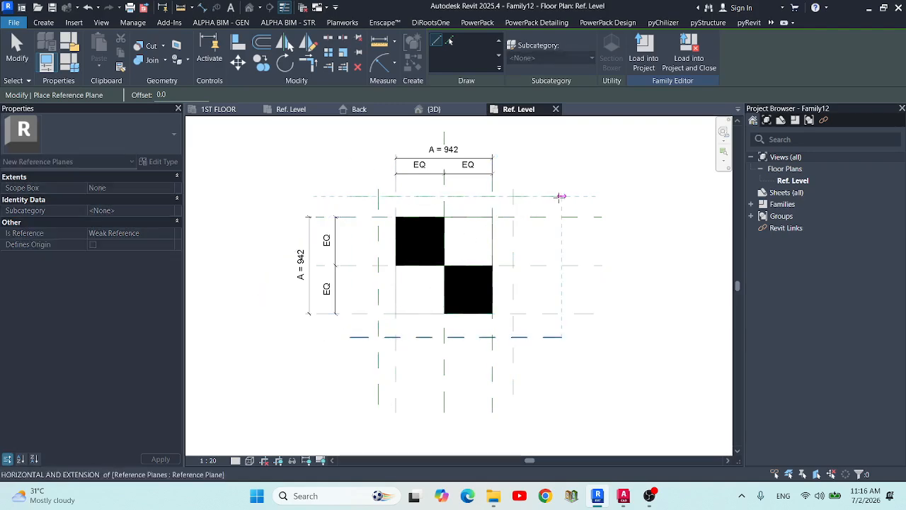
key("Escape")
key("Escape")
- Dimension the new upper and lower reference planes to the horizontal centre plane and make the two segments equal
key("i")
scroll(345, 209, "up", 2)
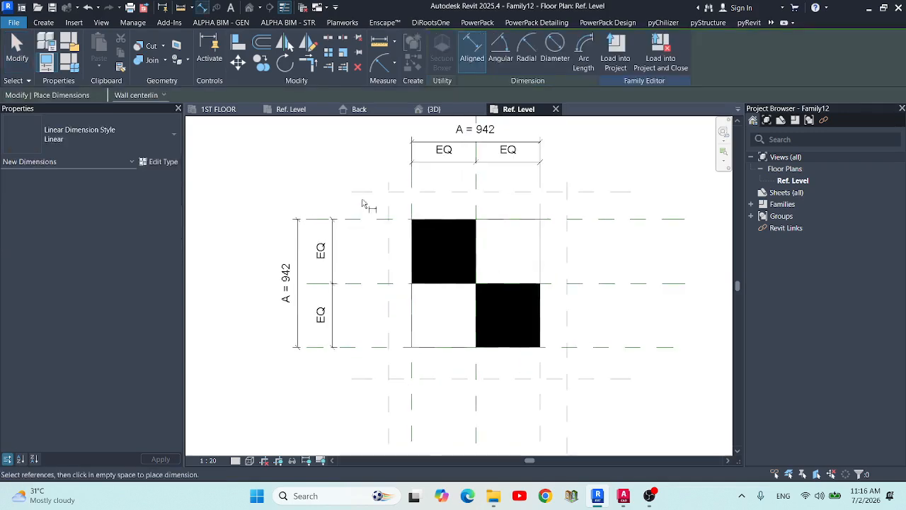
left_click(365, 193)
left_click(367, 282)
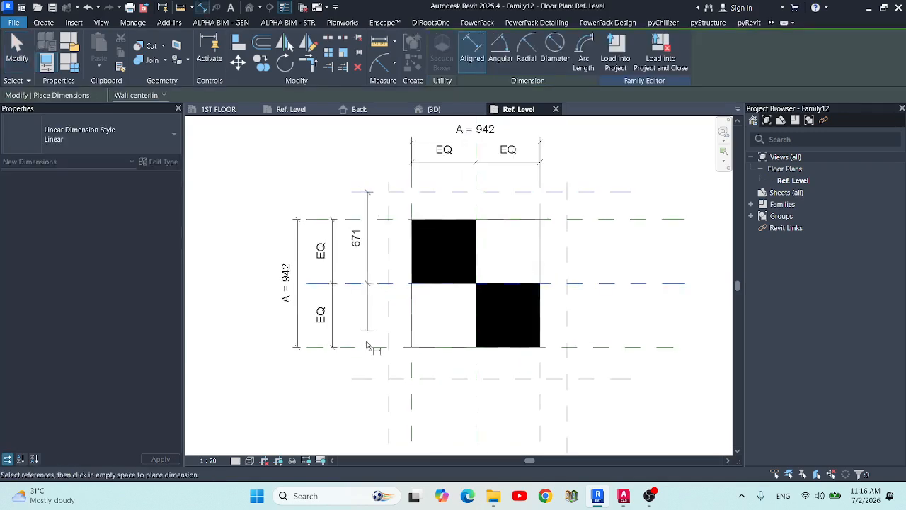
left_click(370, 378)
left_click(272, 336)
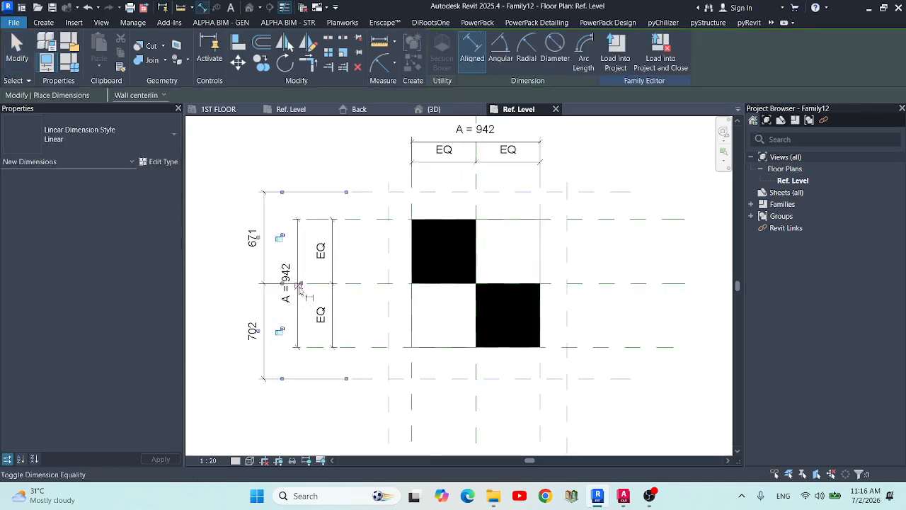
left_click(279, 332)
- Add an overall dimension between the outermost upper and lower reference planes
left_click(400, 189)
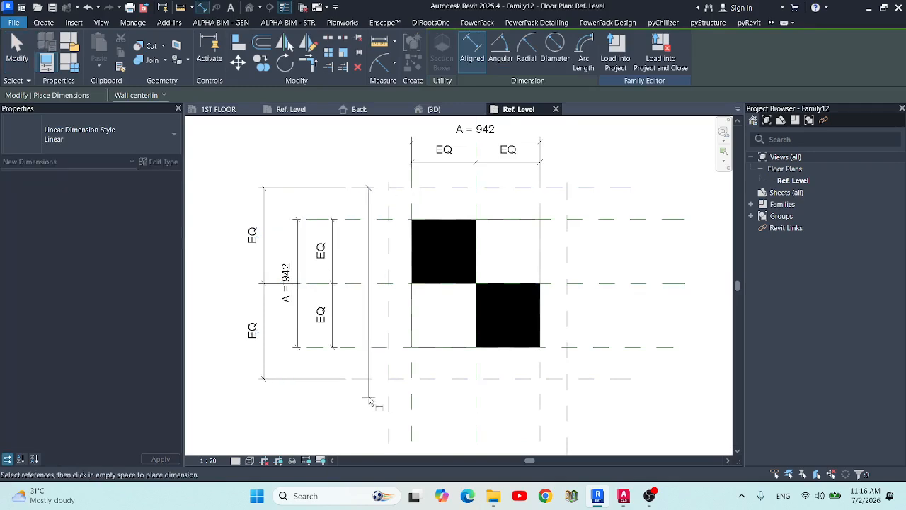
left_click(369, 378)
left_click(233, 414)
scroll(349, 182, "down", 1)
scroll(389, 283, "up", 1)
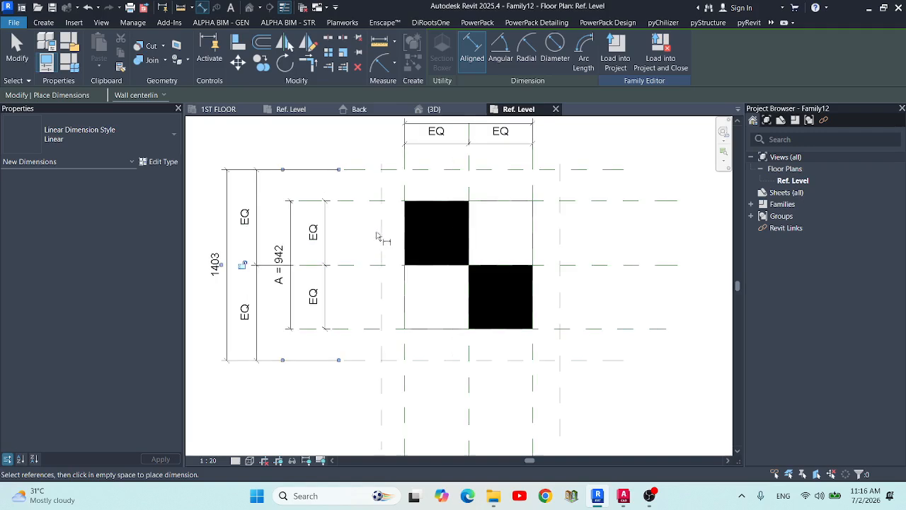
- Dimension the new left and right reference planes to the vertical centre plane, with equal segments, above the square
left_click(380, 234)
left_click(560, 201)
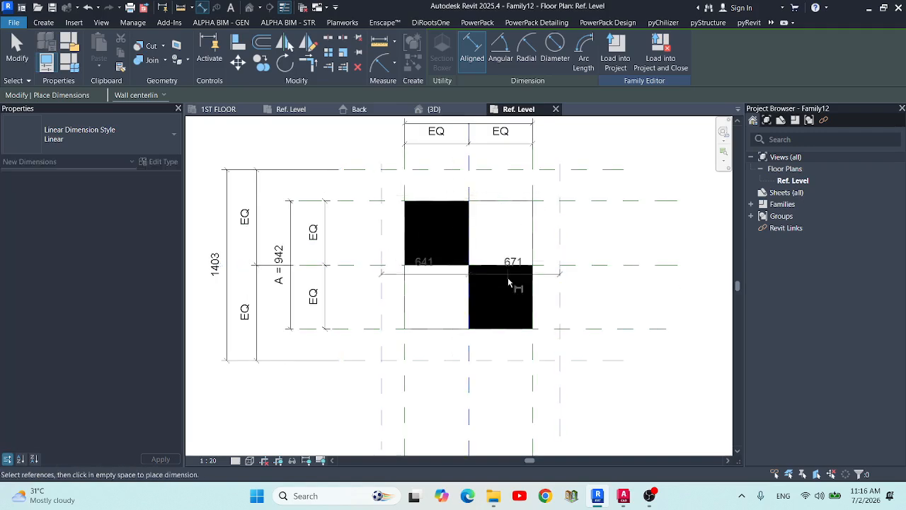
scroll(521, 293, "down", 2)
scroll(538, 212, "up", 1)
left_click(544, 153)
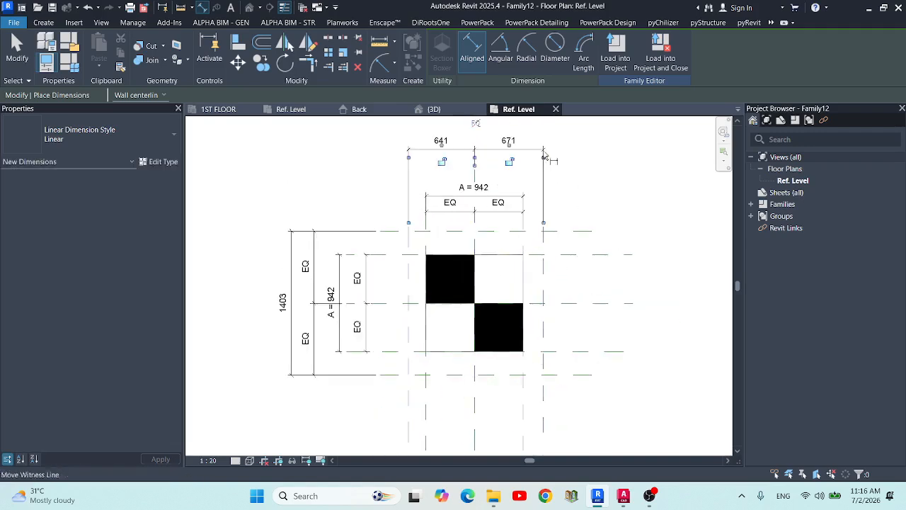
left_click(477, 124)
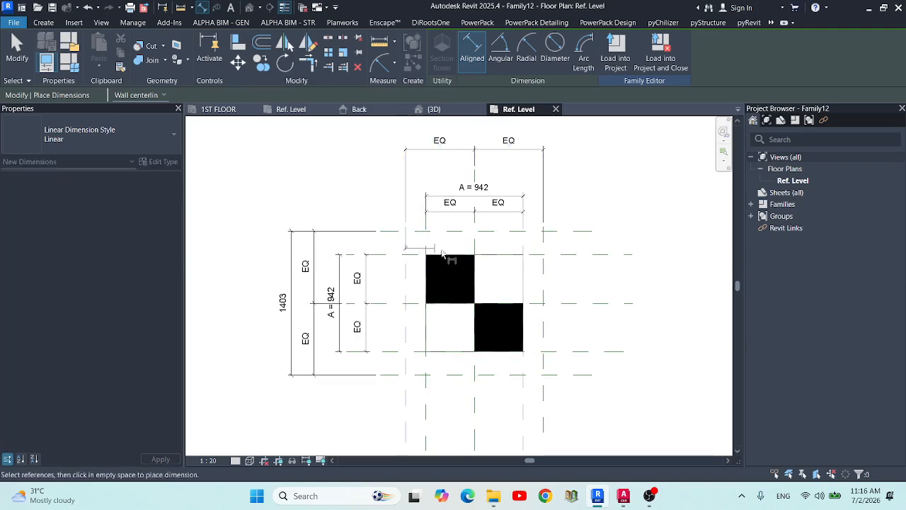
- Add an overall dimension between the outermost left and right reference planes
left_click(543, 244)
left_click(546, 133)
scroll(575, 186, "down", 1)
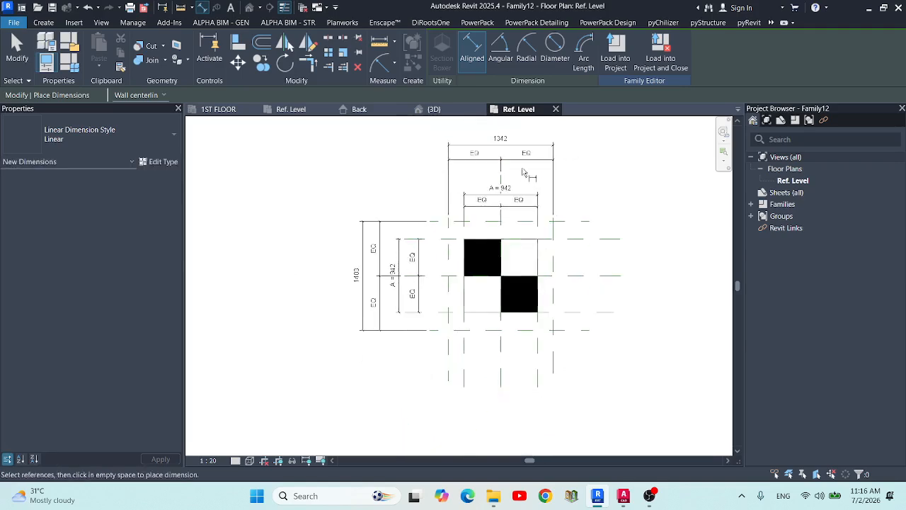
scroll(512, 158, "up", 1)
key("Escape")
- Label both outer overall dimensions with a new type parameter named B
left_click(479, 142)
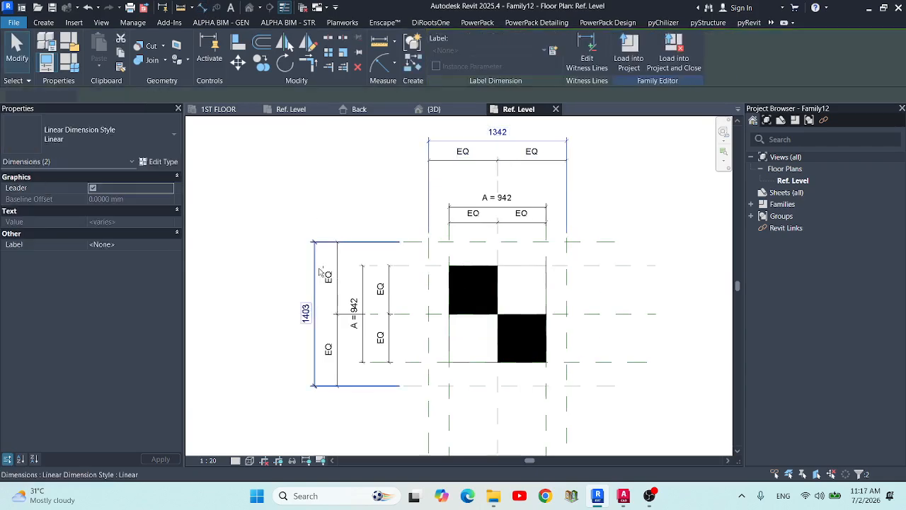
left_click(319, 271, "ctrl")
left_click(554, 51)
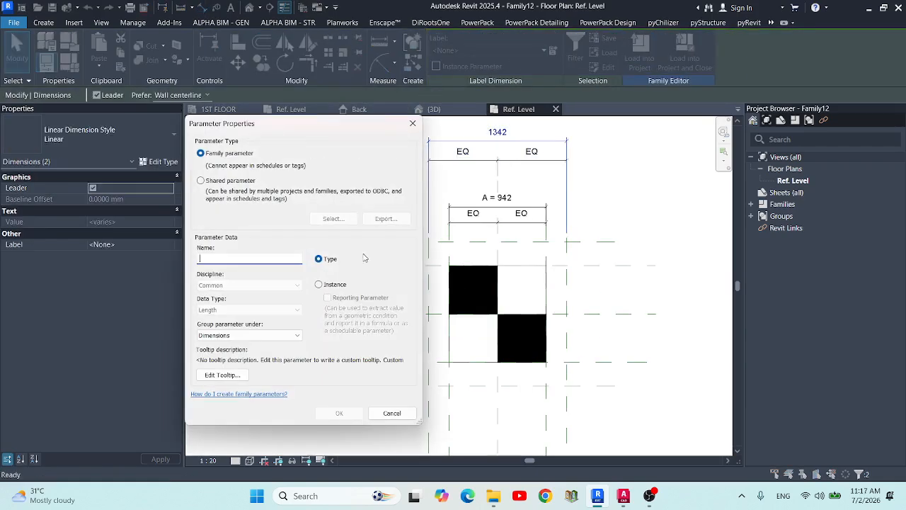
left_click(339, 413)
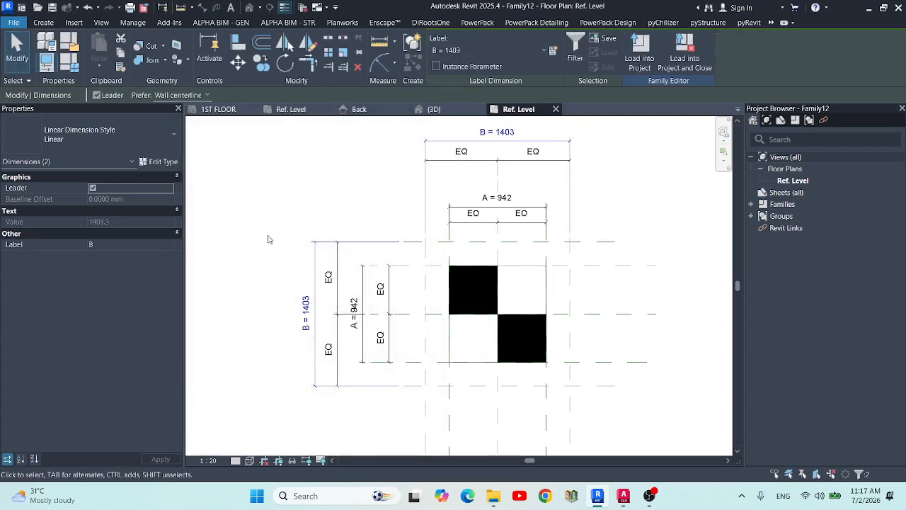
scroll(269, 236, "down", 1)
scroll(376, 231, "up", 2)
scroll(377, 231, "down", 1)
key("Escape")
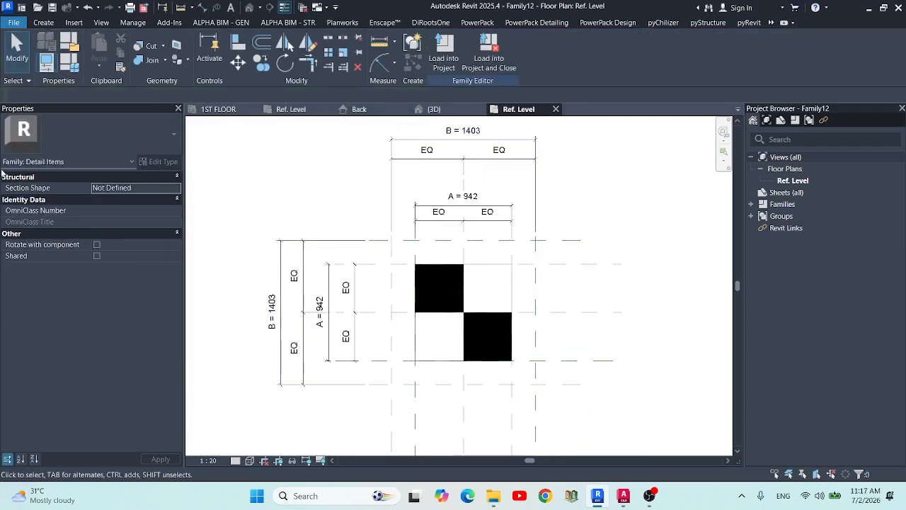
- Draw horizontal and vertical detail lines through the square's centre, each spanning between the outermost reference planes
left_click(96, 48)
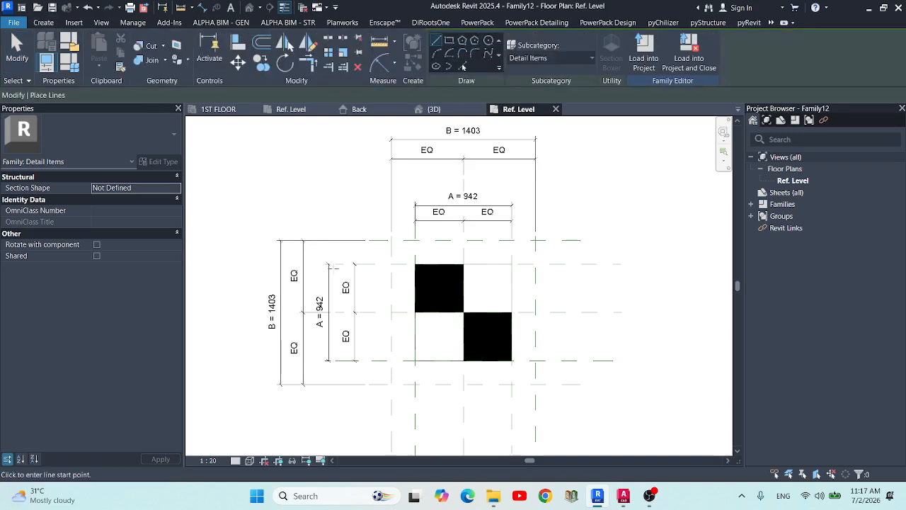
scroll(399, 357, "up", 1)
left_click(389, 307)
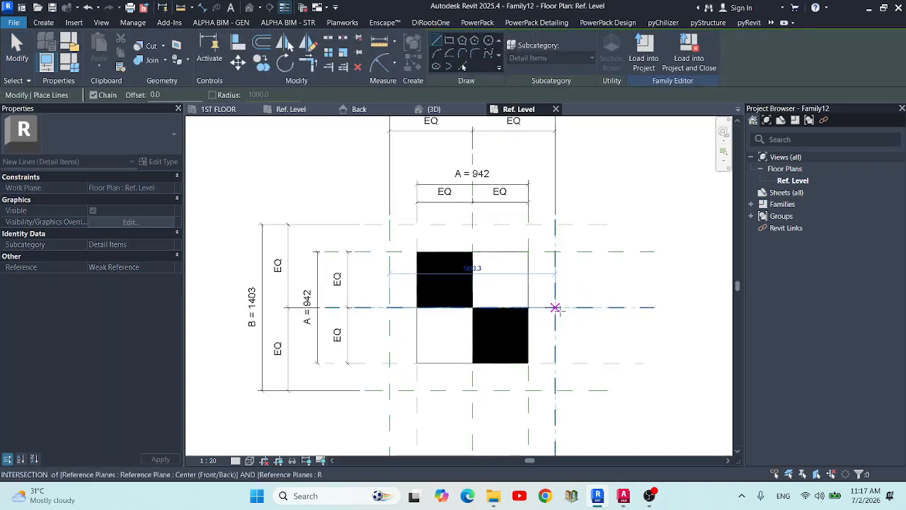
left_click(556, 307)
key("Escape")
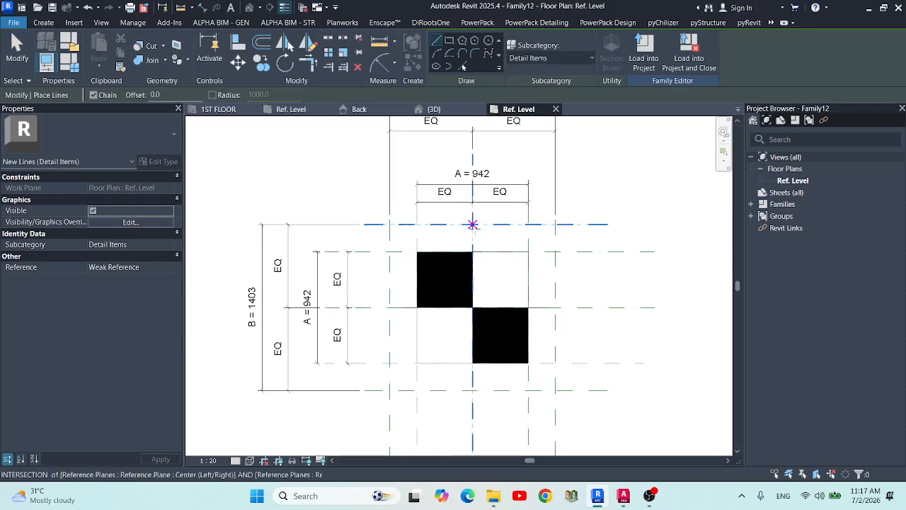
left_click(472, 223)
key("Escape")
key("Escape")
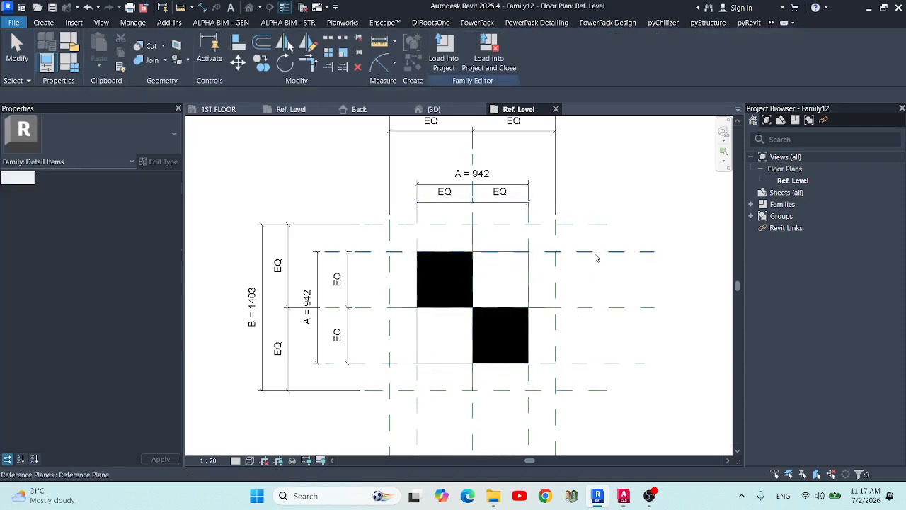
- Align and lock both ends of the horizontal centre line to the outermost left and right reference planes
key("a")
key("l")
scroll(565, 366, "up", 2)
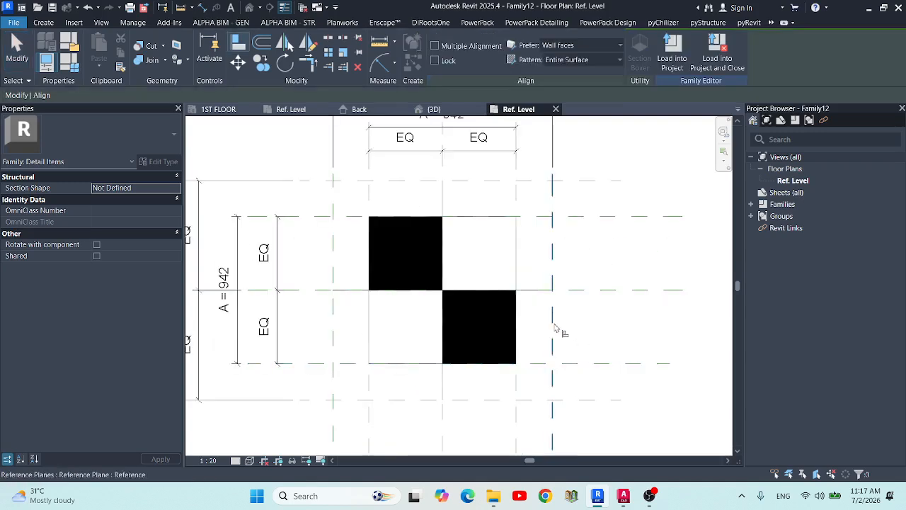
left_click(556, 327)
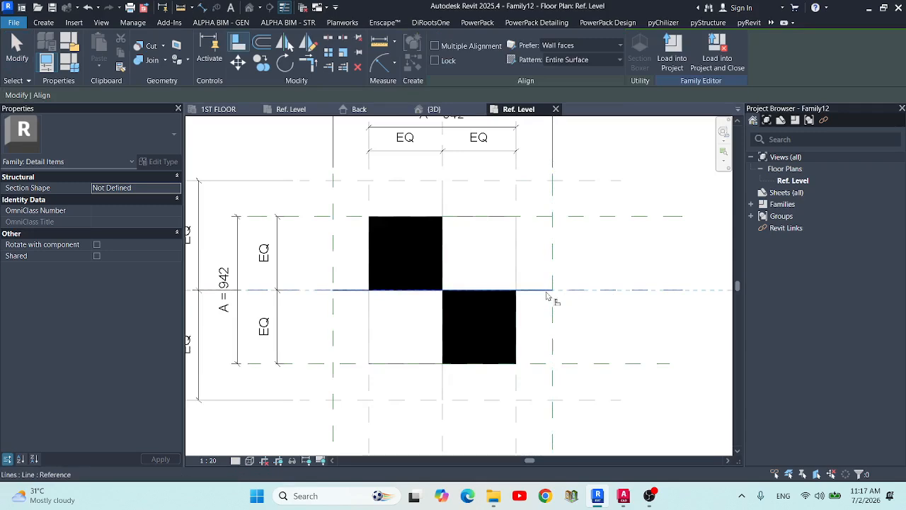
left_click(547, 296)
scroll(505, 319, "down", 2)
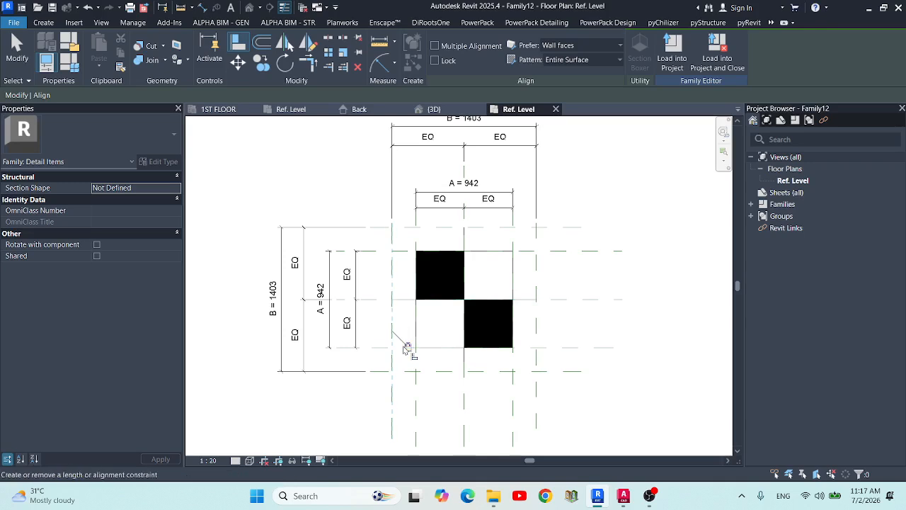
- Align and lock the ends of the vertical centre line to the outermost lower and upper reference planes
left_click(491, 355)
left_click(464, 395)
left_click(465, 365)
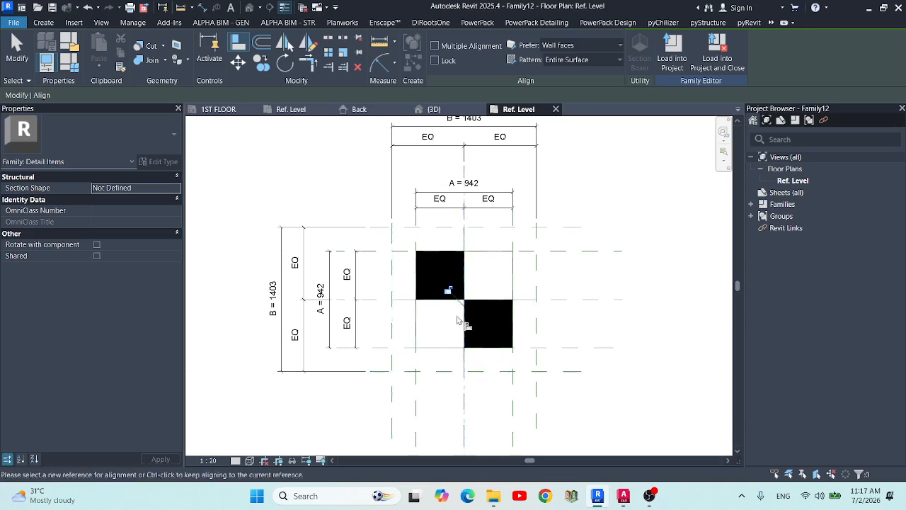
left_click(464, 228)
left_click(492, 209)
scroll(401, 270, "down", 2)
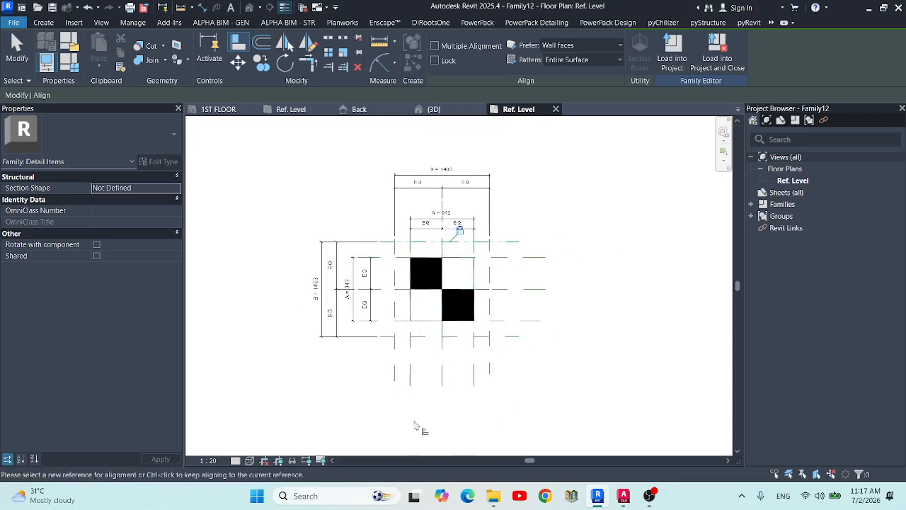
key("Escape")
key("Escape")
scroll(458, 296, "up", 2)
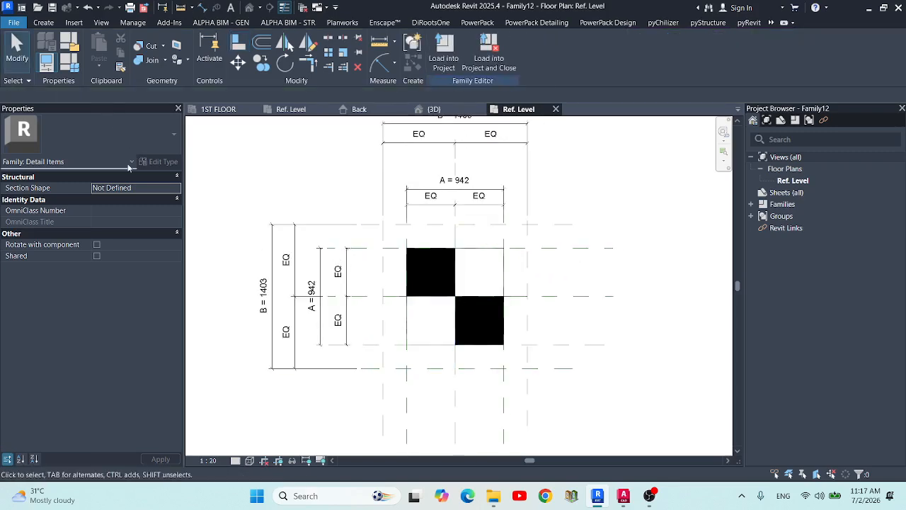
- Give parameter B the formula 1.5 * A in the detail item's family types and apply it
left_click(70, 63)
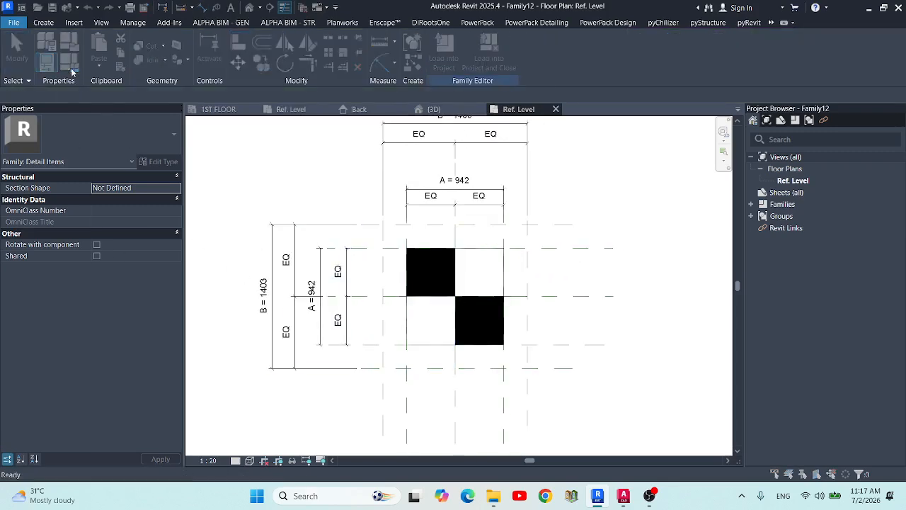
left_click_drag(366, 70, 629, 68)
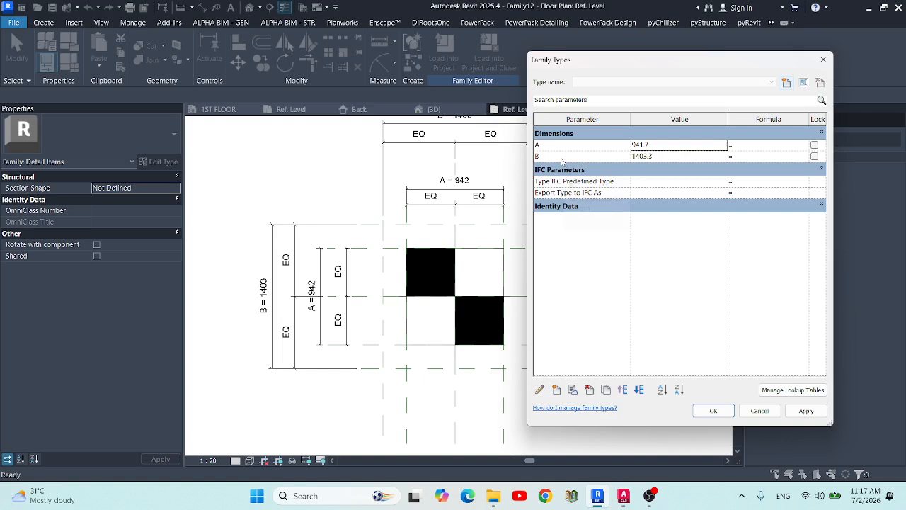
left_click(547, 155)
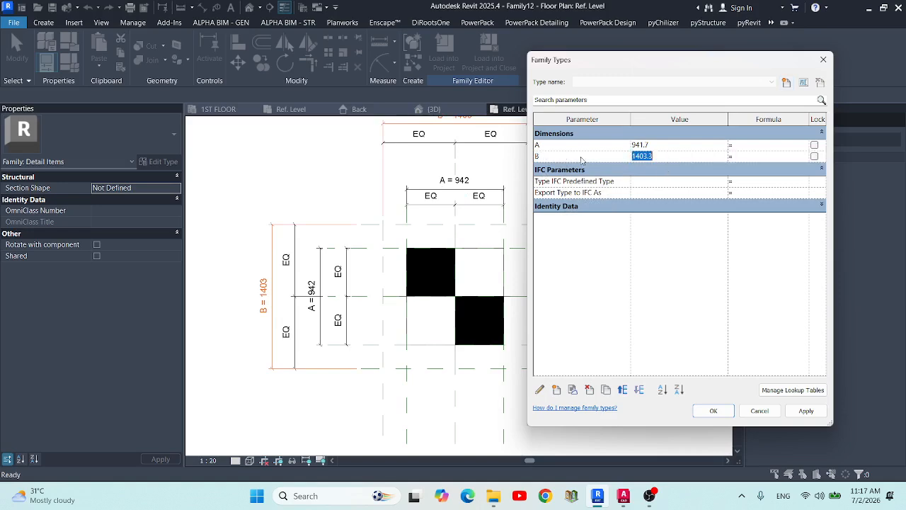
left_click(543, 145)
left_click(745, 156)
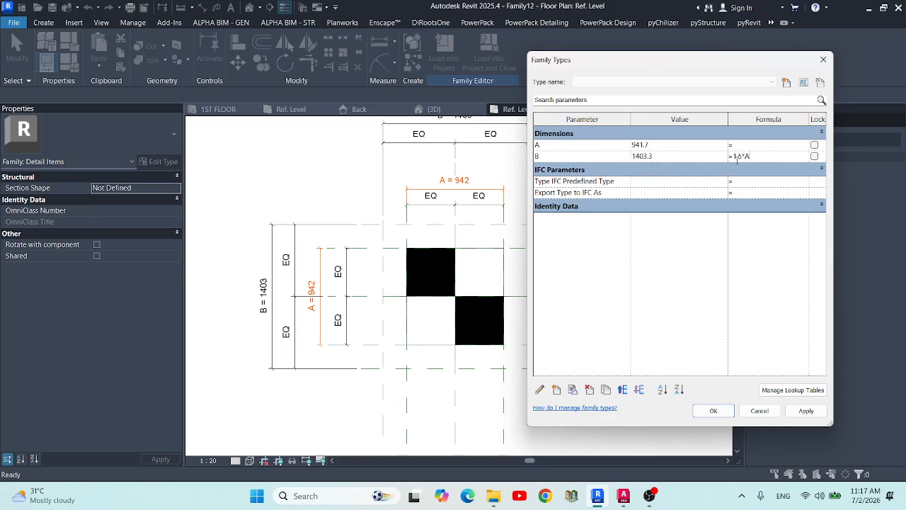
left_click(805, 410)
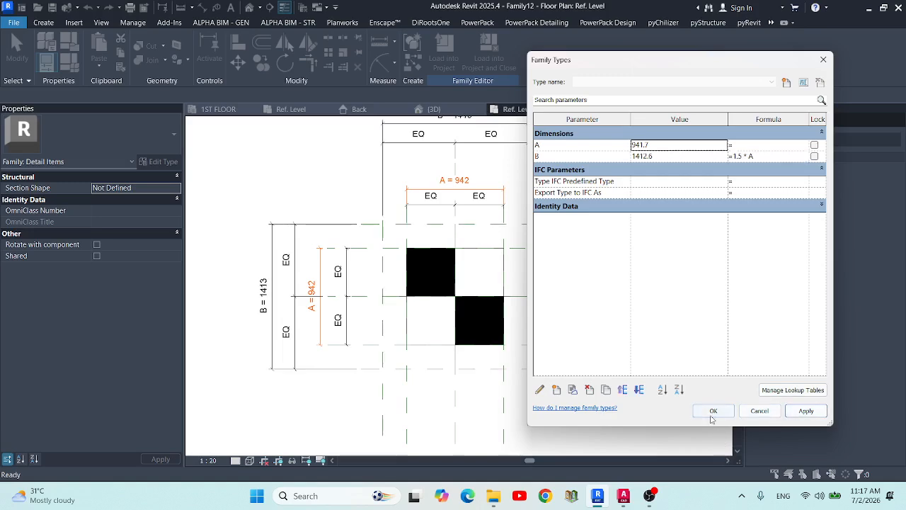
left_click(710, 415)
scroll(482, 277, "up", 3)
scroll(423, 318, "down", 3)
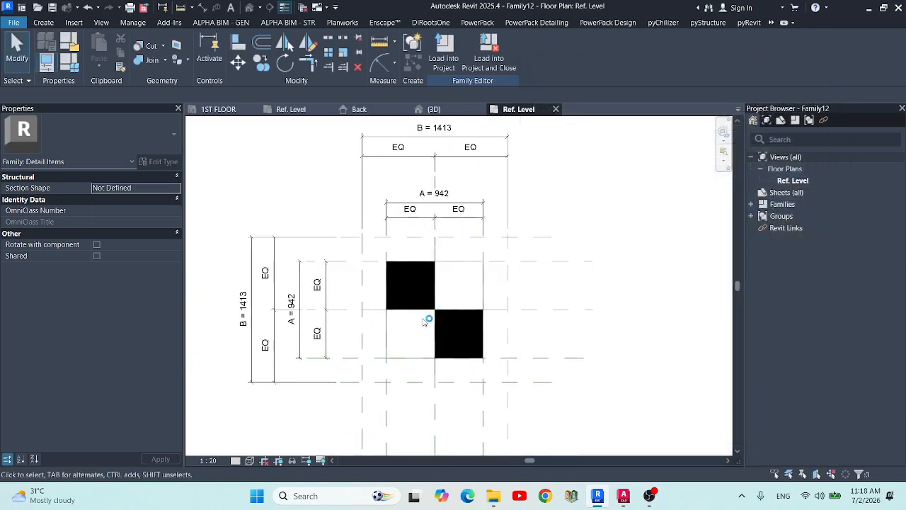
- Set parameter A to 300 in the family types, apply it and inspect the resized symbol
left_click(71, 67)
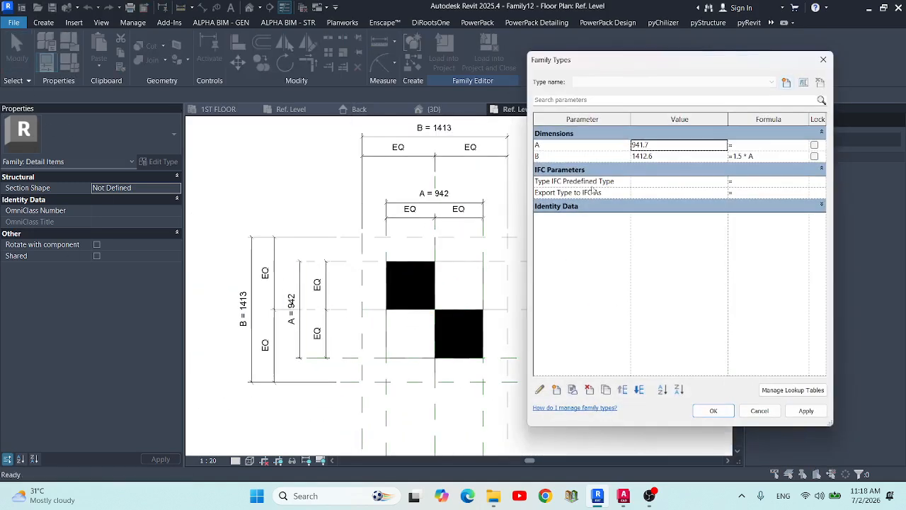
left_click(655, 146)
type("30")
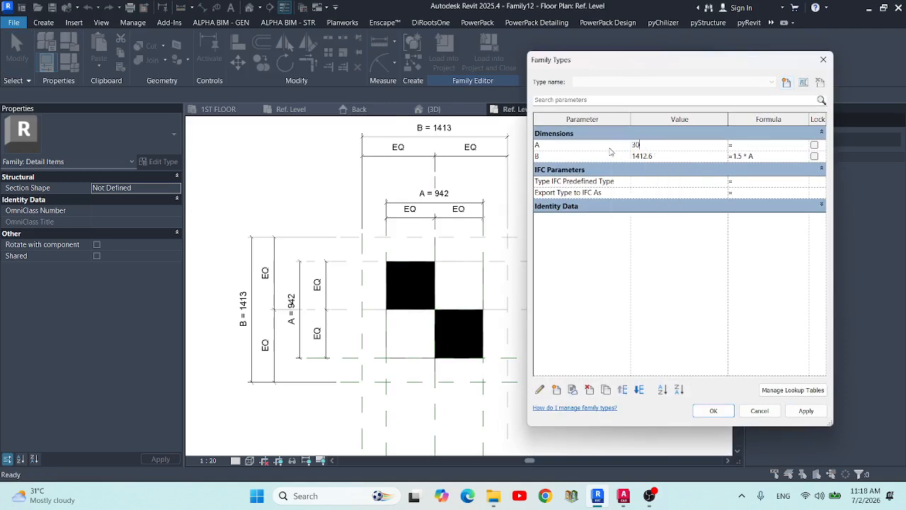
type("0")
left_click(806, 411)
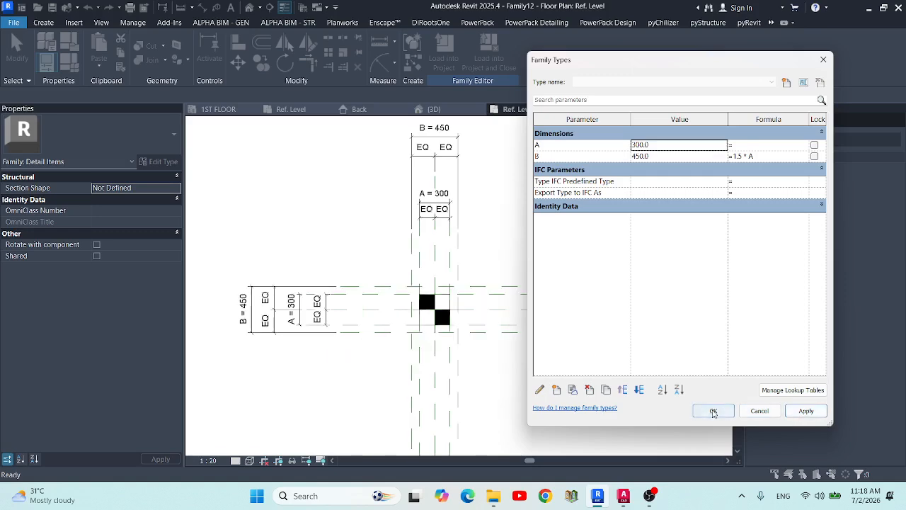
left_click(713, 411)
scroll(442, 336, "up", 5)
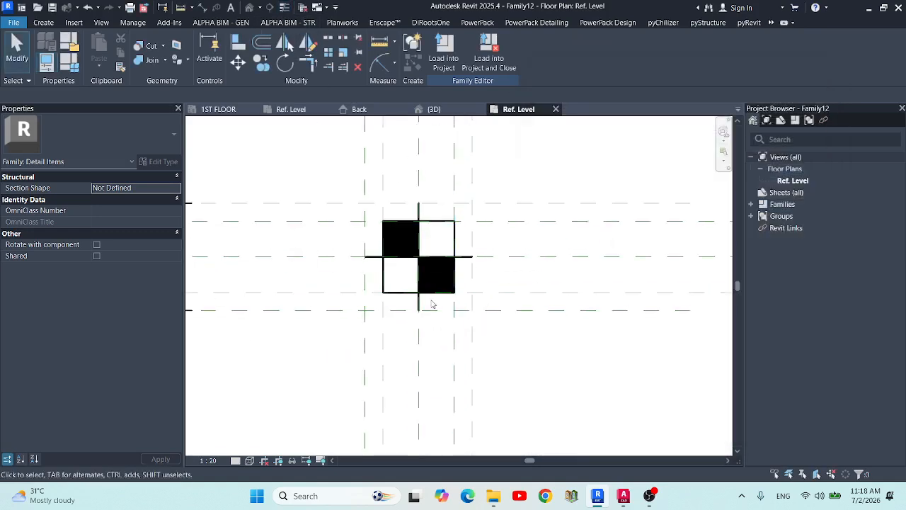
scroll(516, 299, "down", 5)
scroll(517, 305, "up", 3)
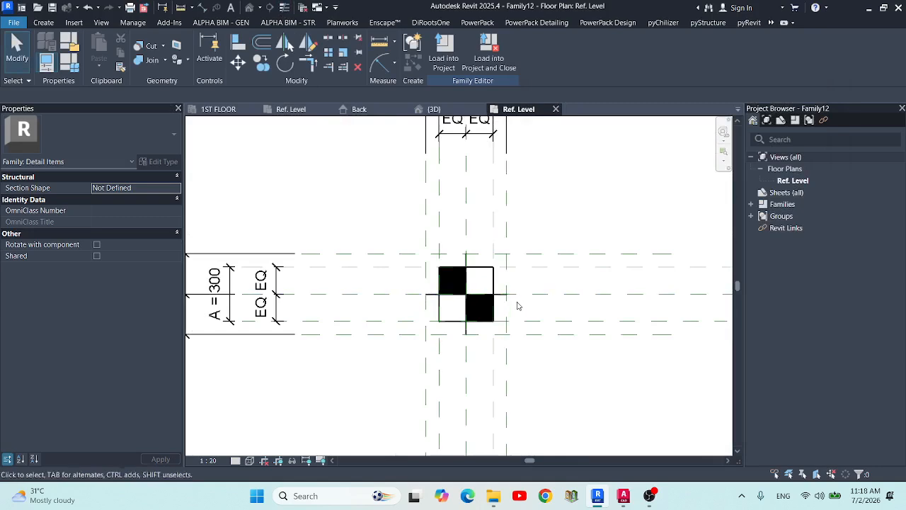
- Try to change parameter A from a type parameter to an instance parameter
left_click(71, 62)
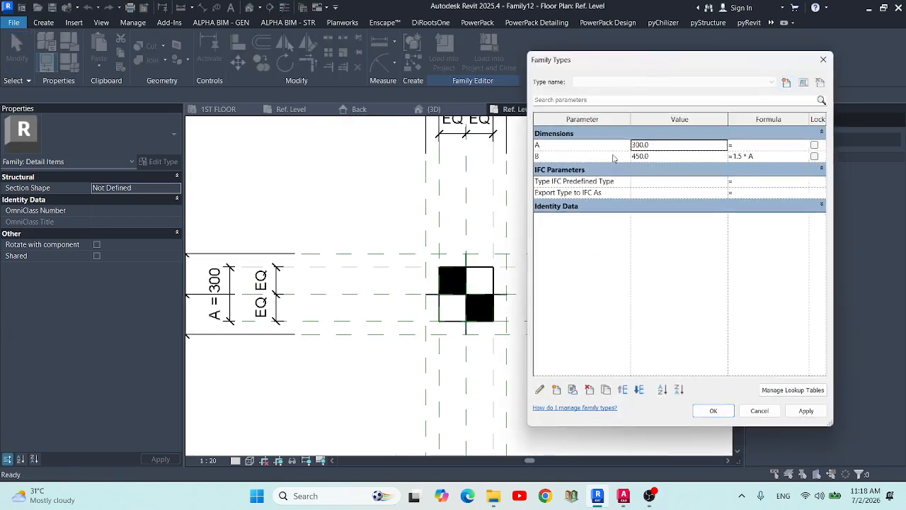
left_click(614, 159)
left_click(598, 144)
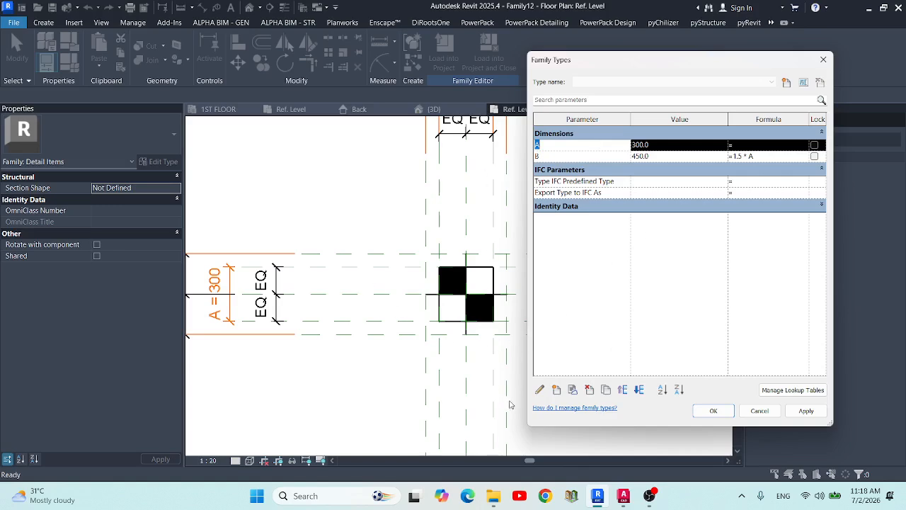
left_click(540, 390)
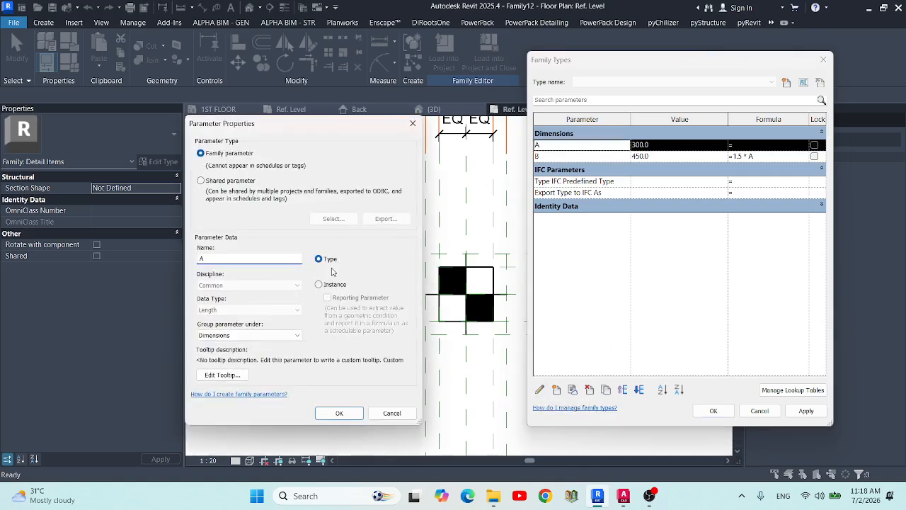
left_click(319, 284)
left_click(338, 413)
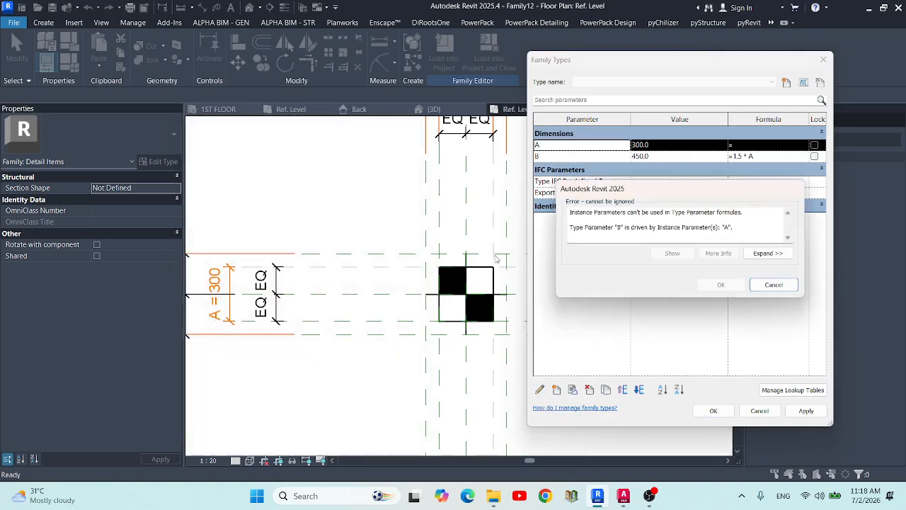
left_click(783, 287)
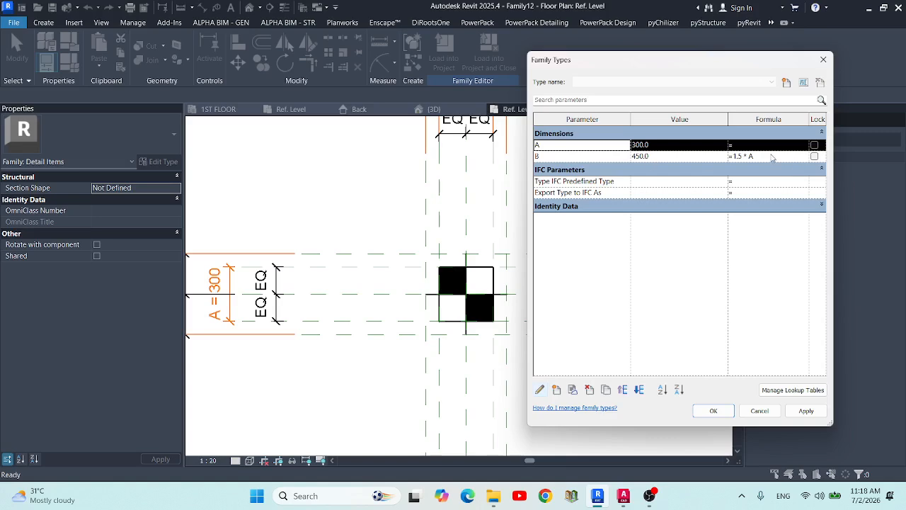
- Change parameter B and then parameter A to instance parameters and apply the family types
left_click(773, 155)
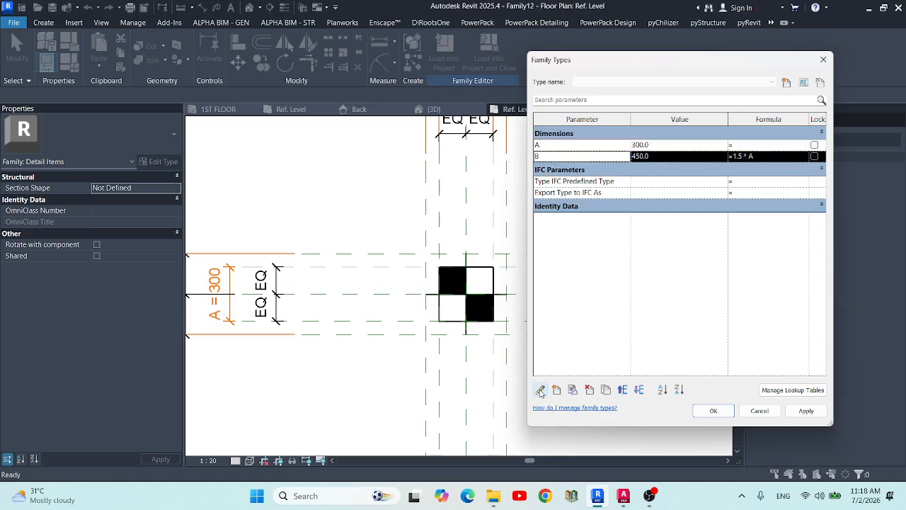
left_click(539, 390)
left_click(320, 284)
left_click(339, 412)
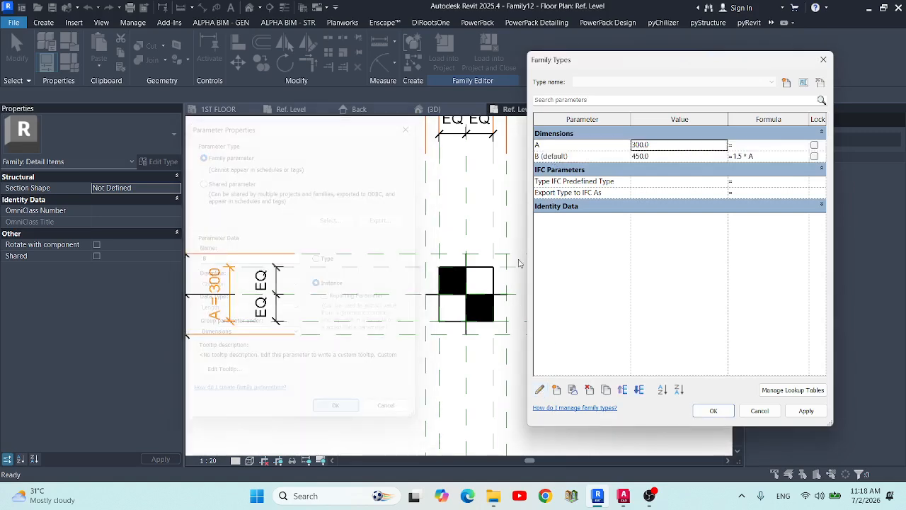
left_click(539, 389)
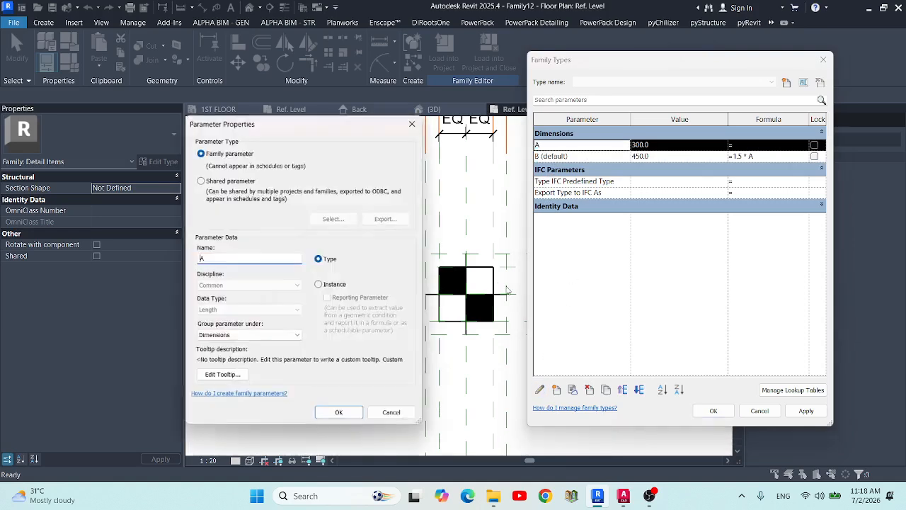
left_click(320, 284)
left_click(339, 413)
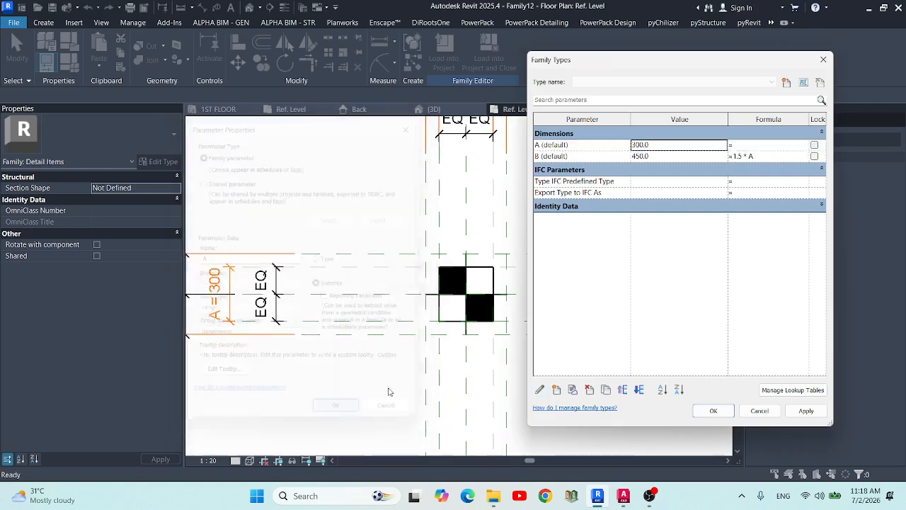
left_click(802, 411)
left_click(713, 410)
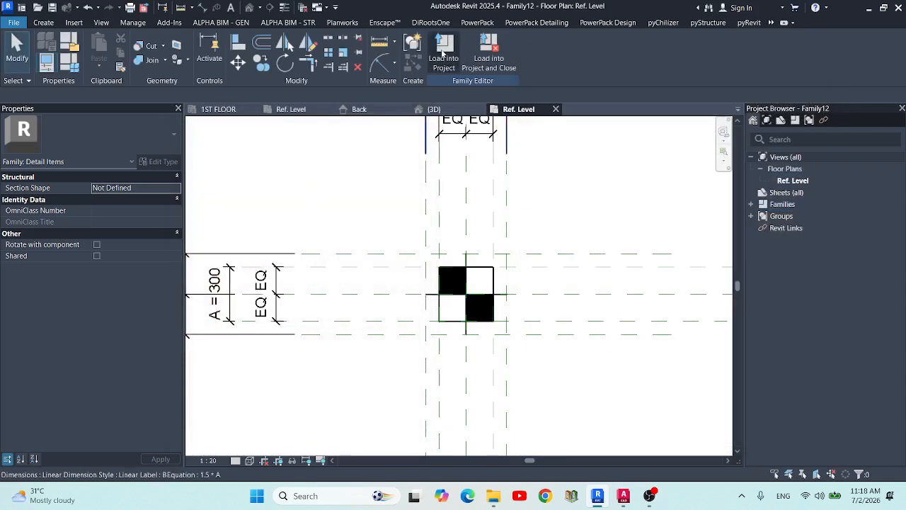
- Load the detail item into Family11 only and place it at the intersection of the centre reference planes
left_click(443, 58)
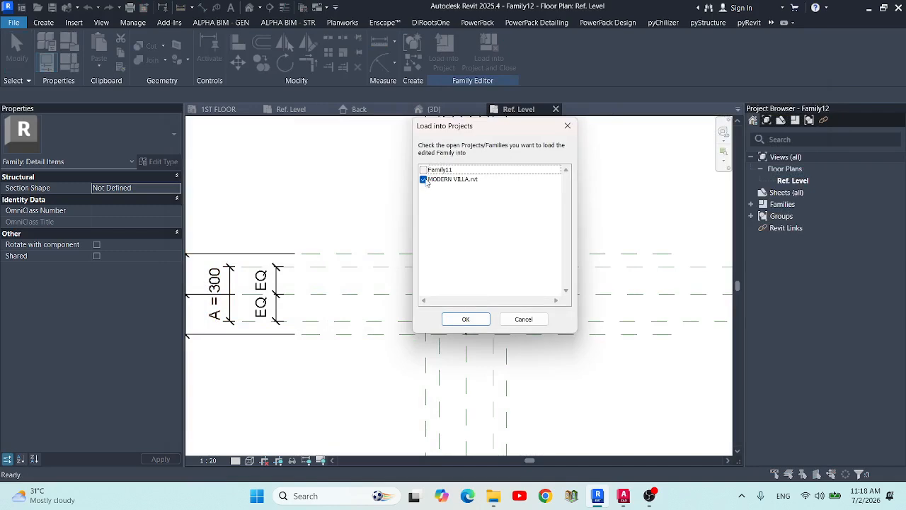
left_click(423, 179)
left_click(423, 170)
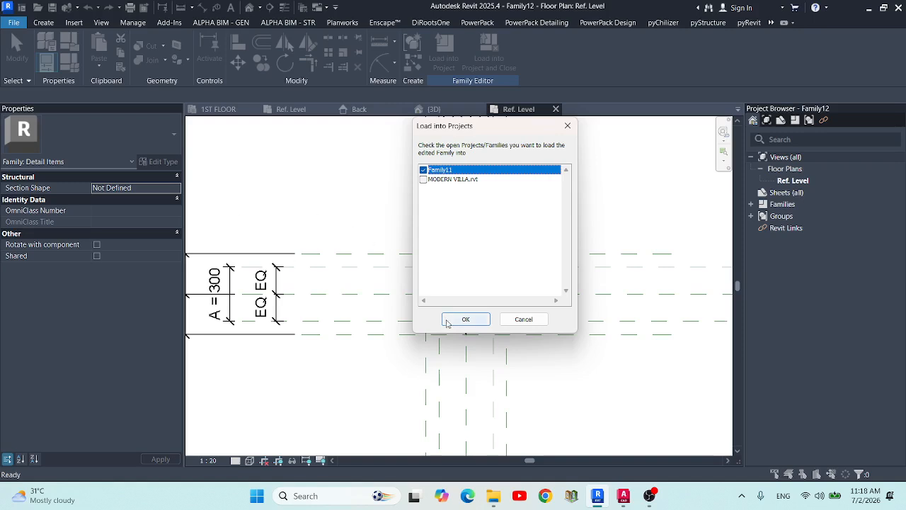
left_click(448, 320)
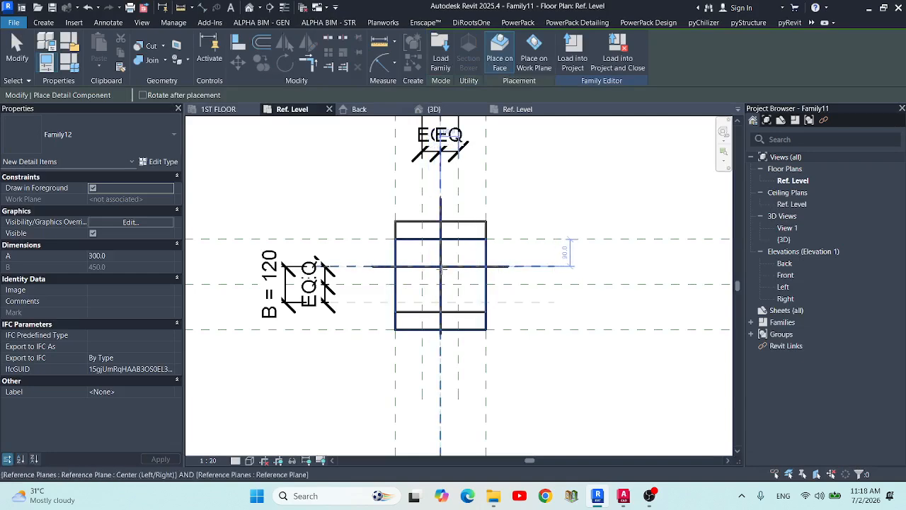
left_click(441, 284)
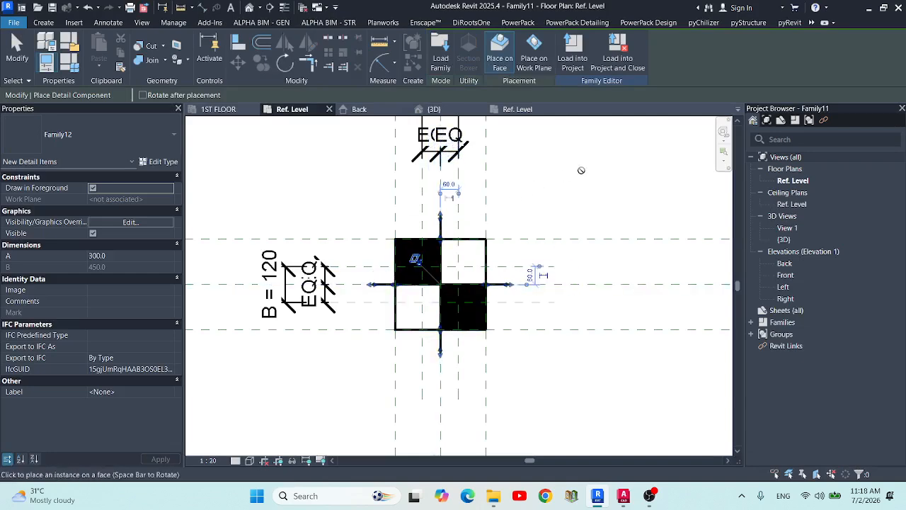
key("Escape")
- Align and lock the placed symbol's horizontal and vertical centre lines to the pile family's centre reference planes
key("a")
key("l")
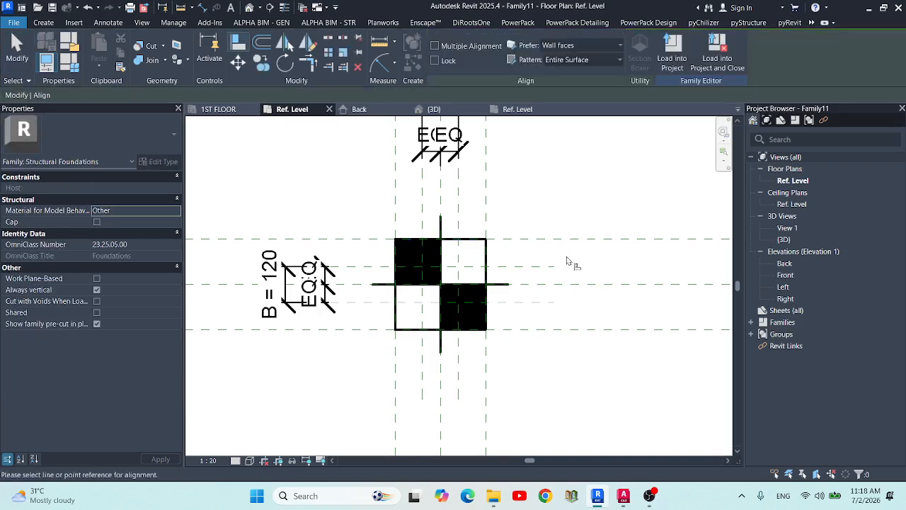
left_click(505, 284)
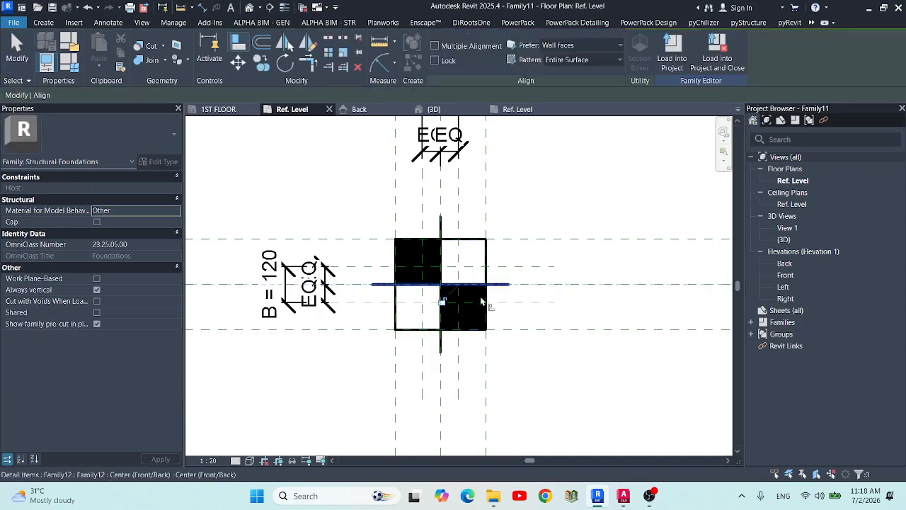
left_click(442, 303)
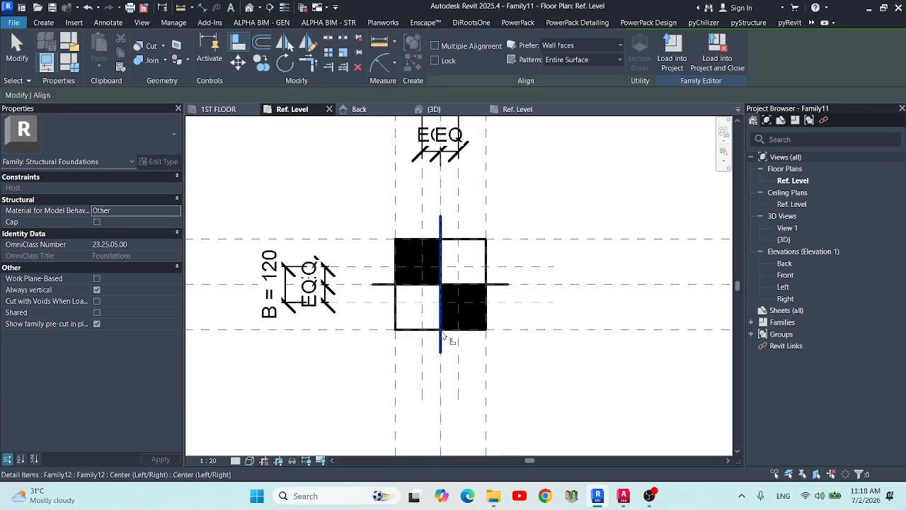
left_click(442, 332)
left_click(457, 304)
scroll(521, 291, "down", 3)
key("Escape")
key("Escape")
- Associate the placed symbol's A parameter with the pile family's Width parameter
scroll(433, 292, "up", 3)
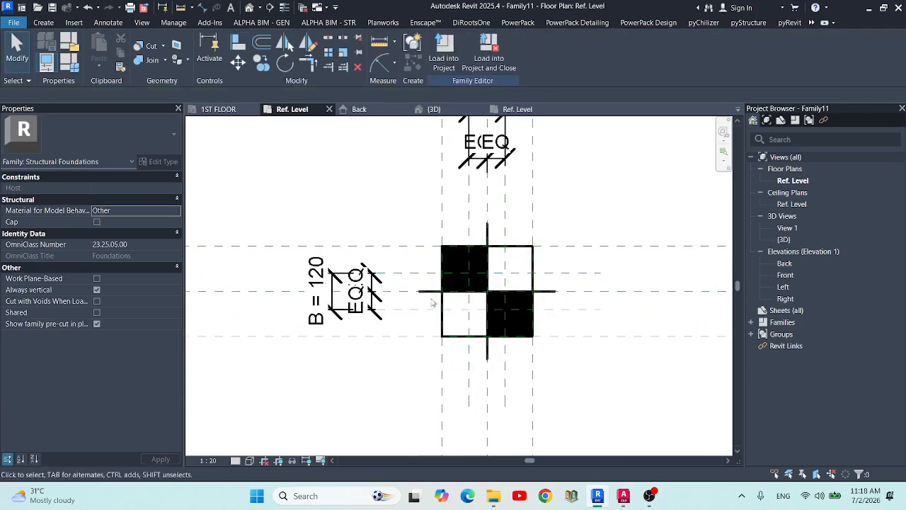
left_click(434, 302)
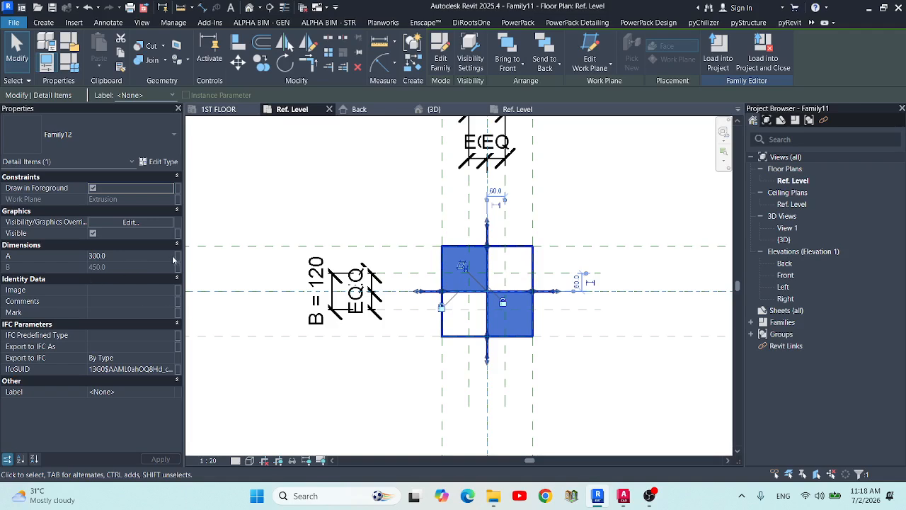
left_click(177, 256)
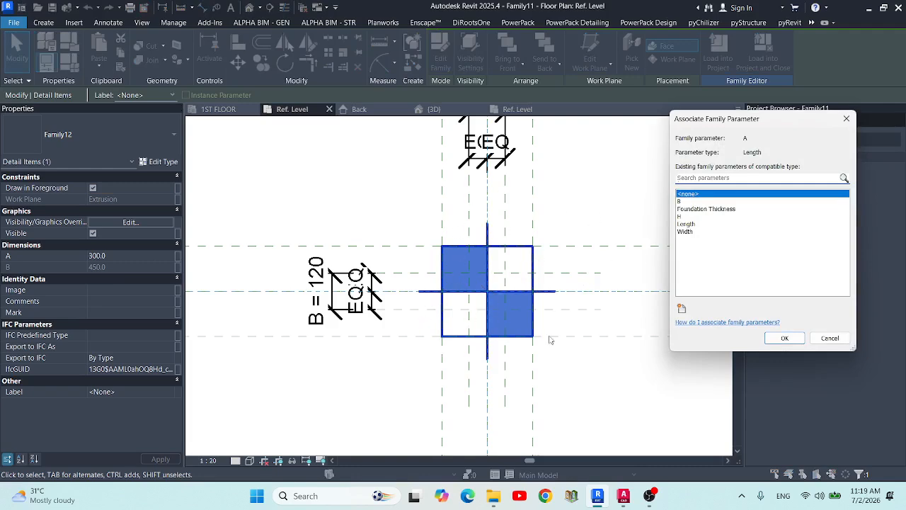
left_click(683, 232)
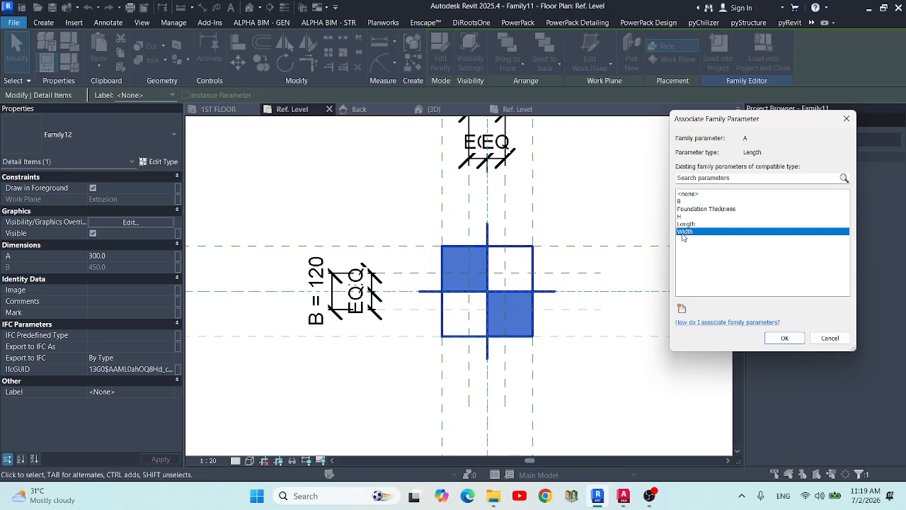
left_click(784, 337)
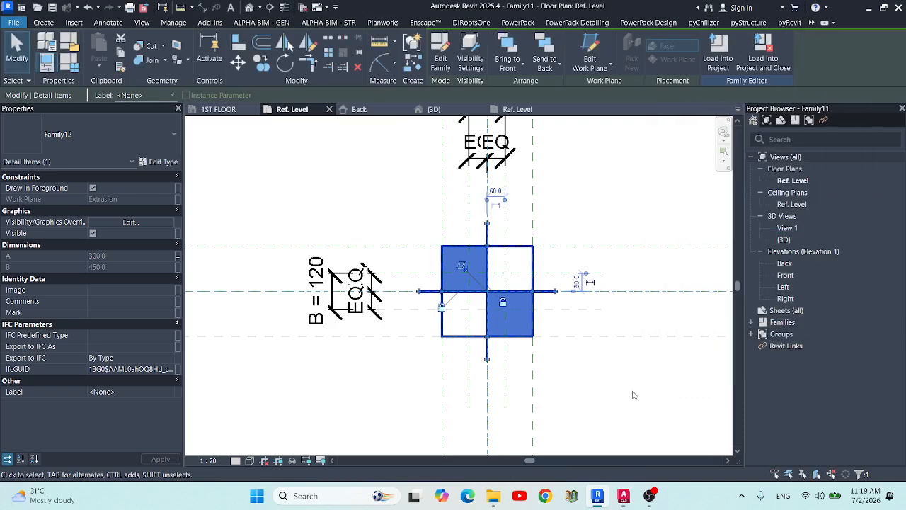
left_click(633, 394)
- Set the pile family's Width parameter to 250 and apply the family types
left_click(60, 47)
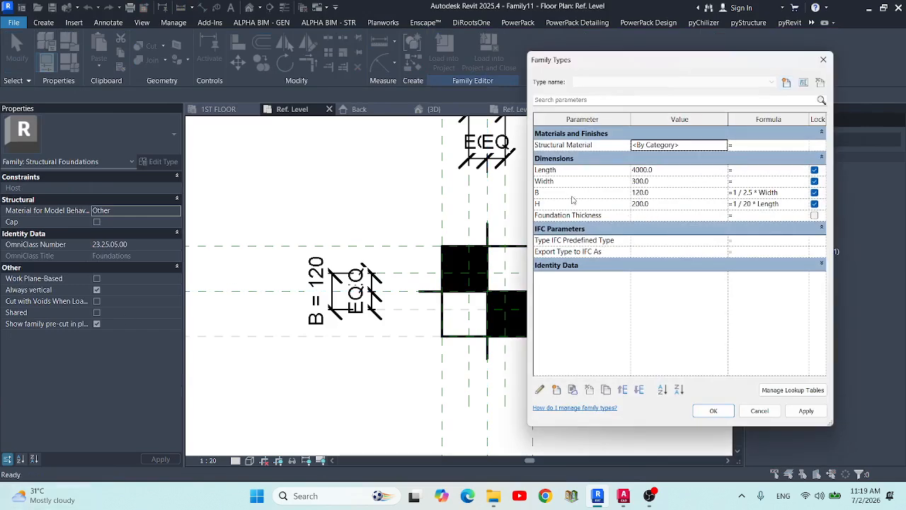
left_click(567, 193)
left_click(566, 204)
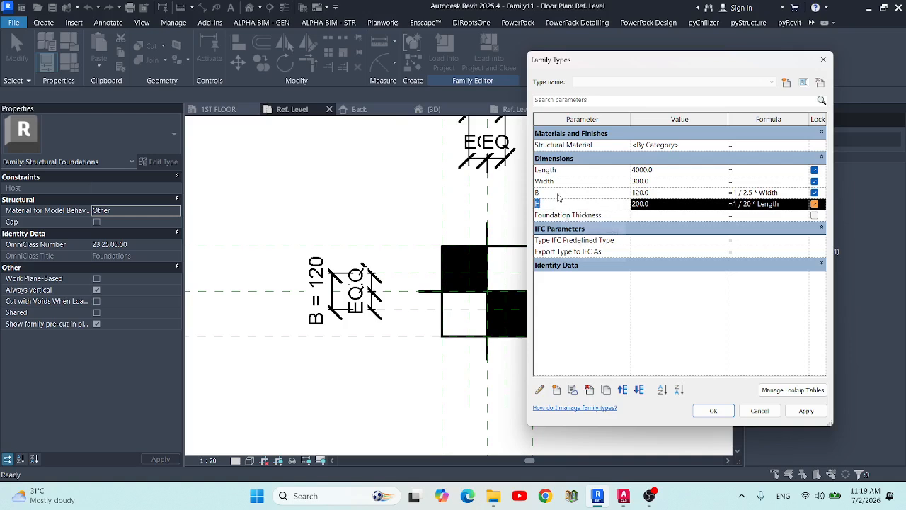
left_click(553, 196)
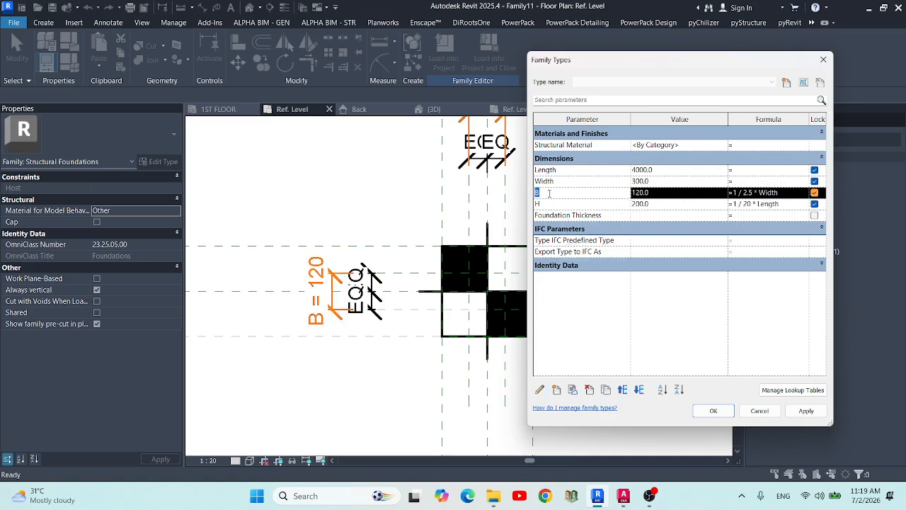
left_click(583, 183)
left_click(571, 195)
left_click(577, 182)
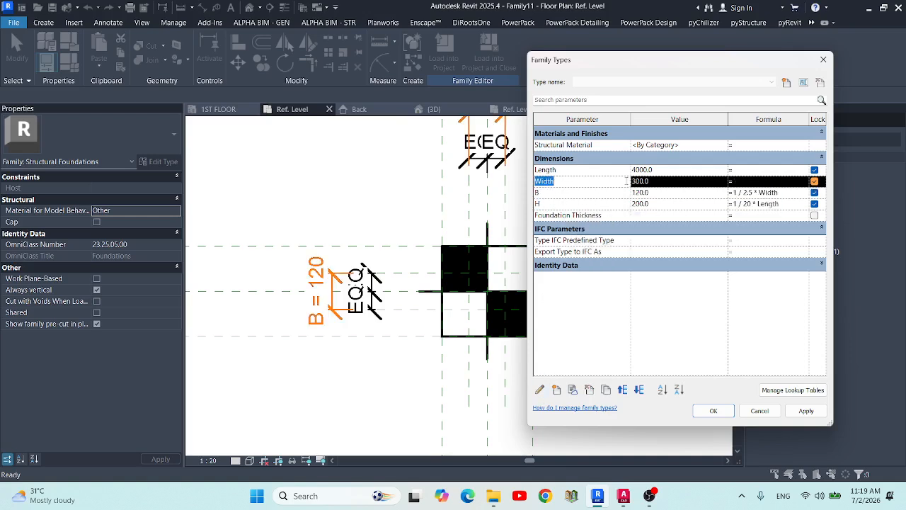
left_click(649, 181)
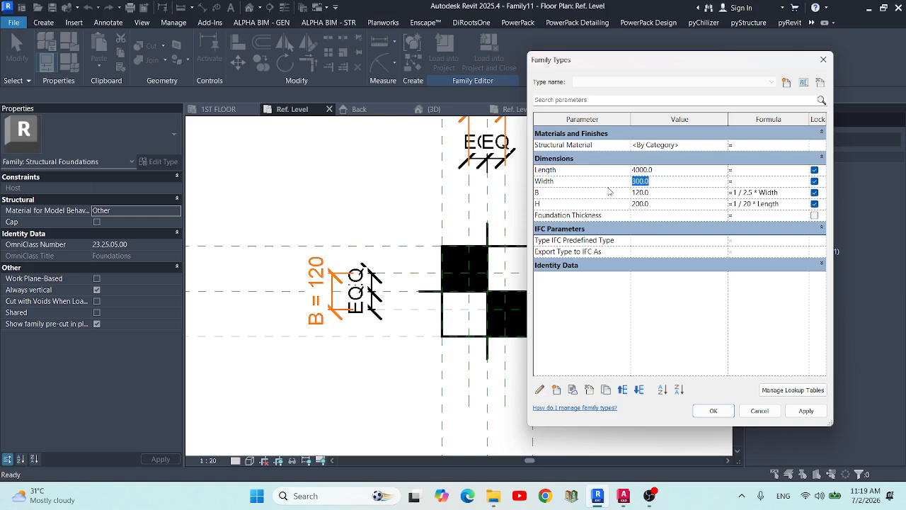
type("250")
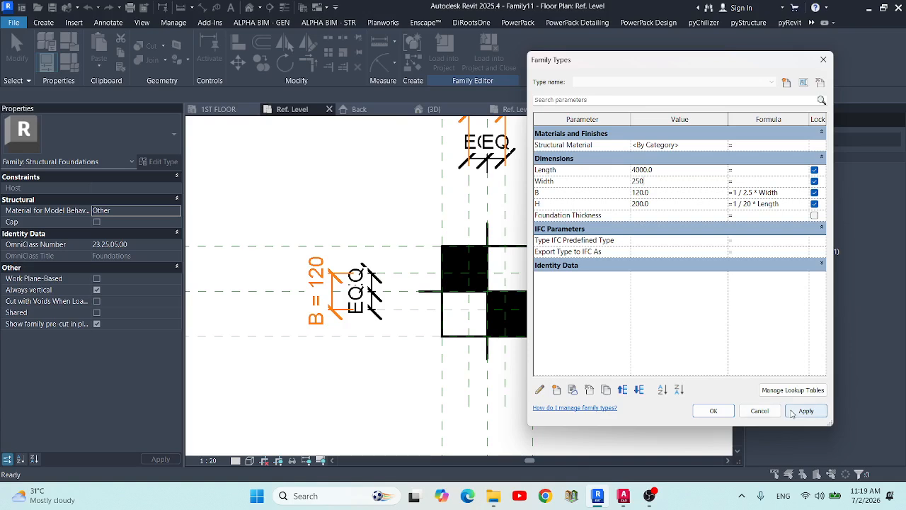
left_click(805, 411)
- Move parameter B of the pile family into the Other parameter group
left_click(574, 196)
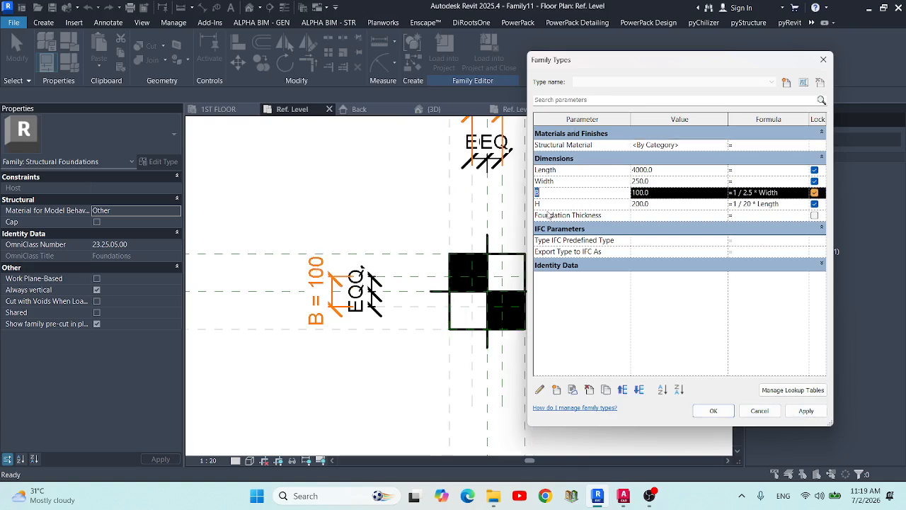
left_click(542, 205)
left_click(652, 181)
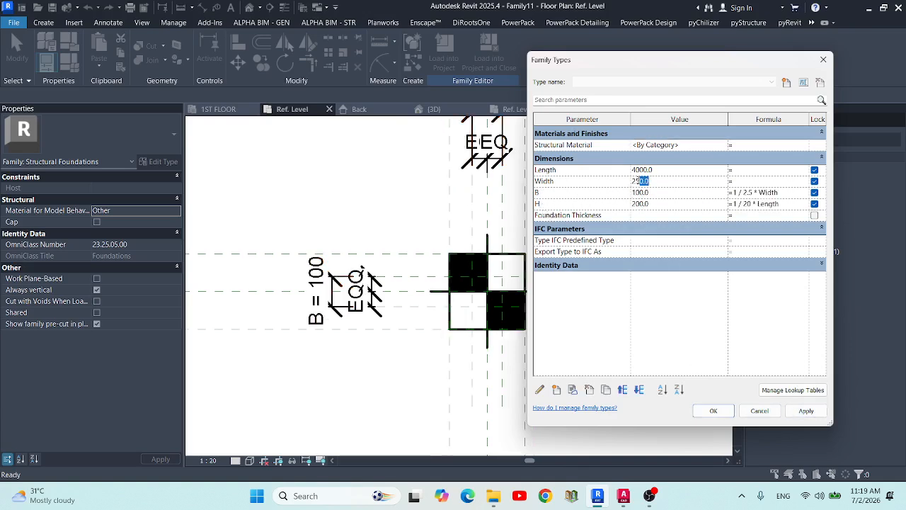
left_click(645, 170)
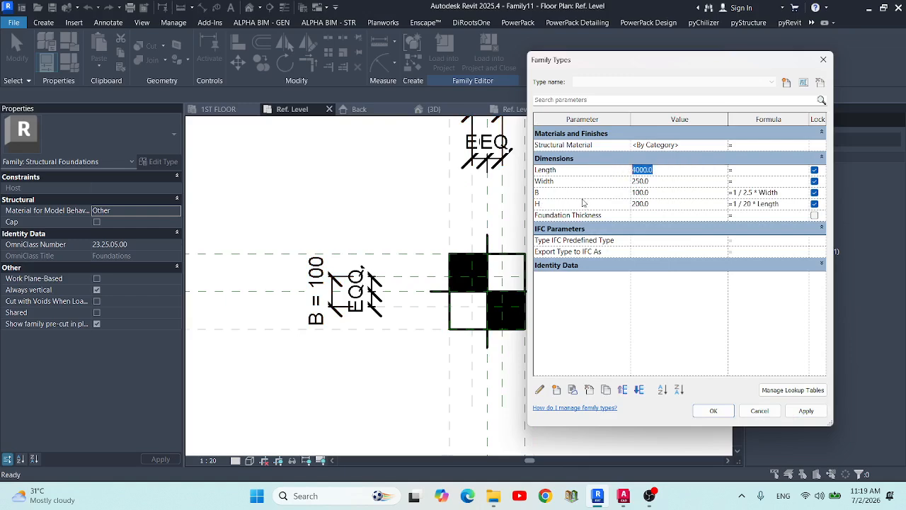
left_click(573, 192)
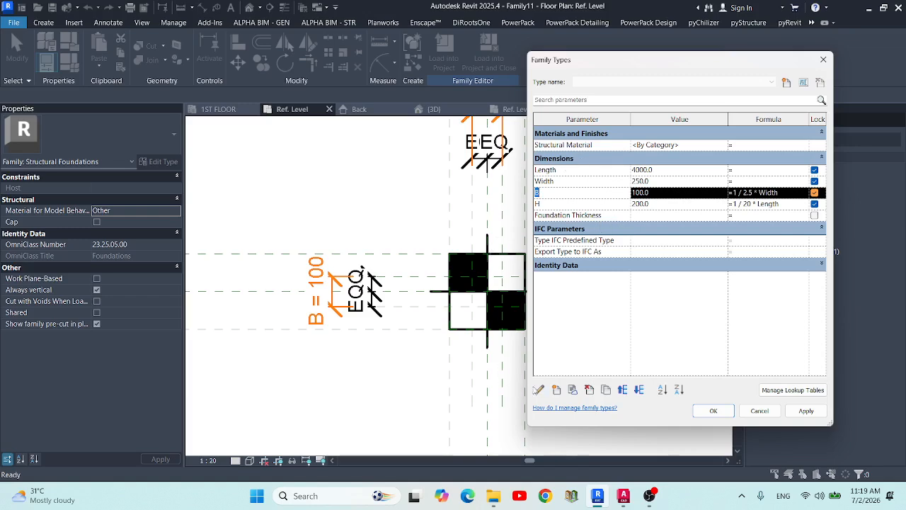
left_click(540, 390)
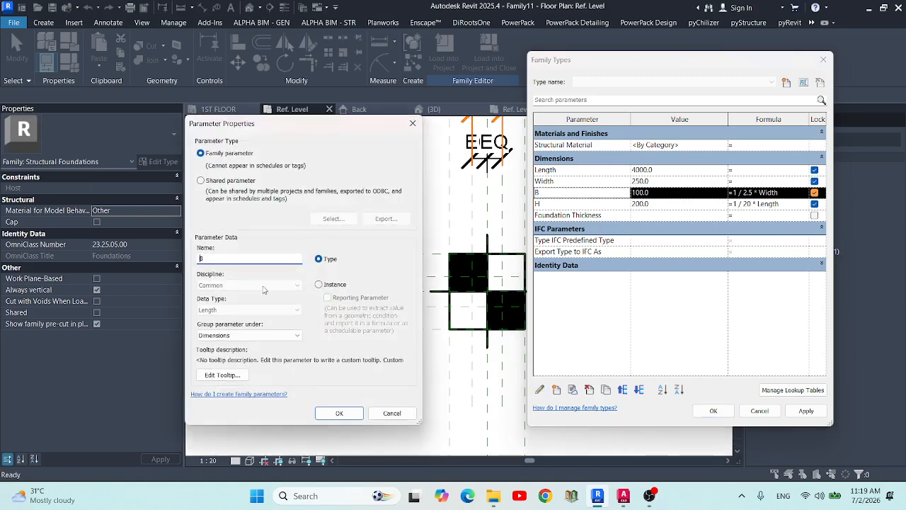
left_click(214, 335)
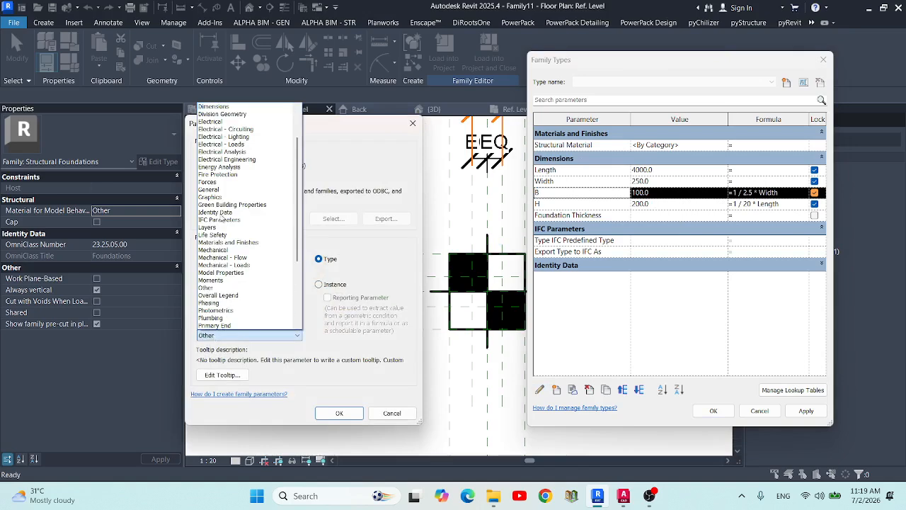
left_click(212, 288)
left_click(339, 413)
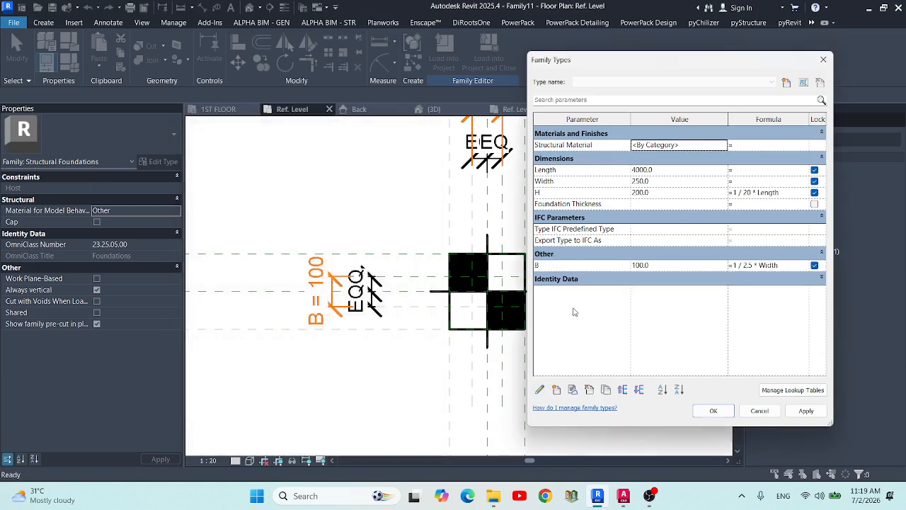
- Move parameter H into the Other parameter group and apply the family types
left_click(549, 192)
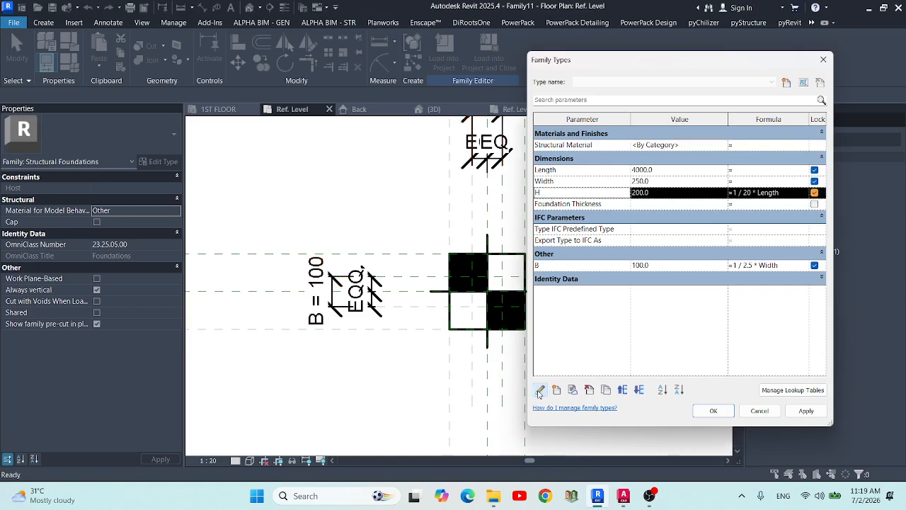
left_click(540, 390)
left_click(201, 333)
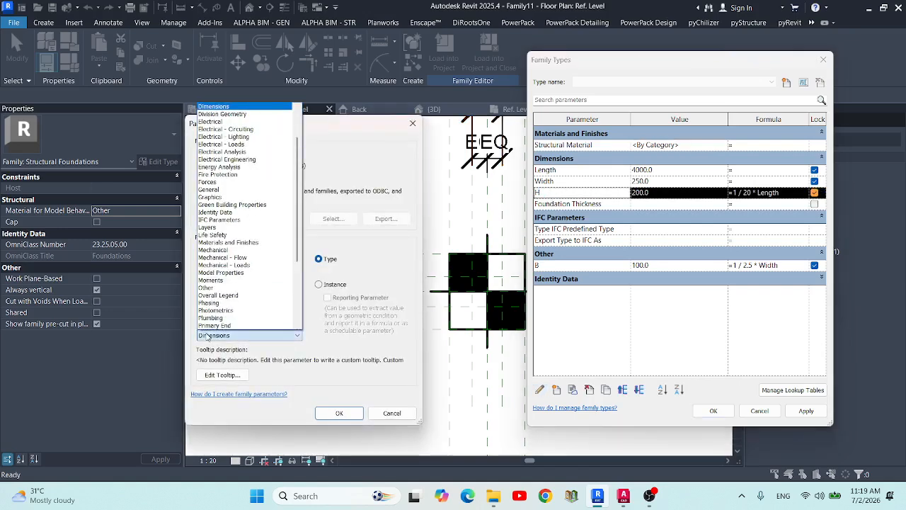
key("o")
left_click(206, 287)
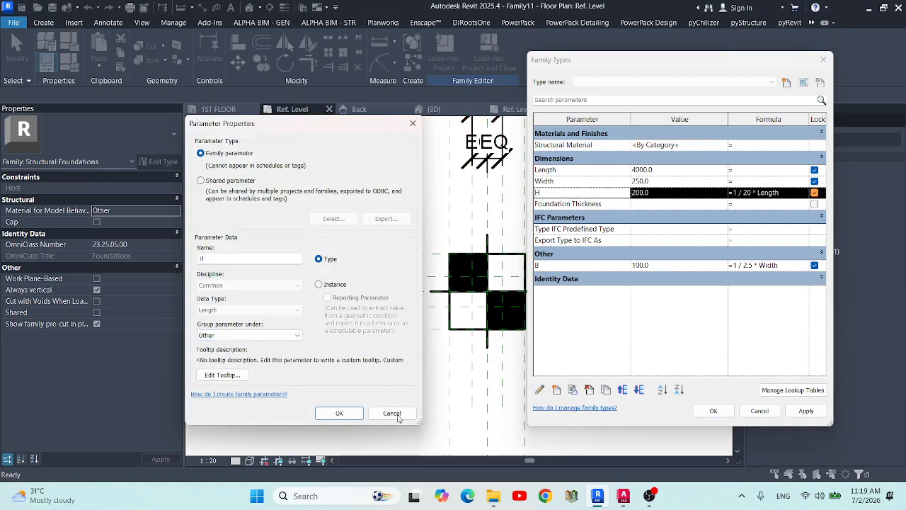
left_click(340, 413)
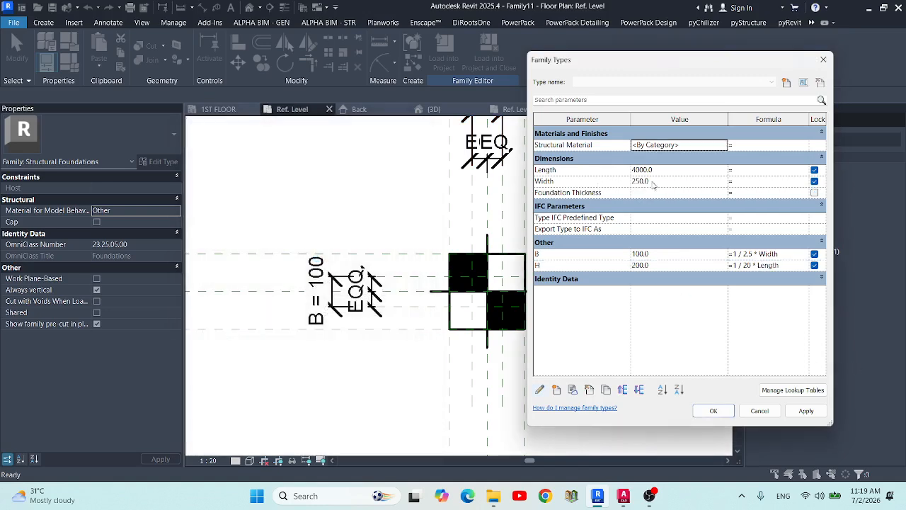
left_click(655, 182)
left_click(806, 411)
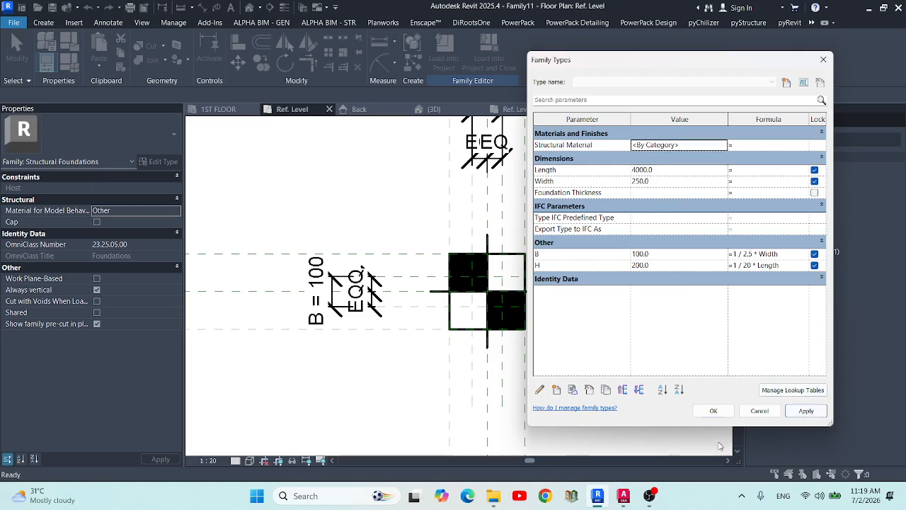
left_click(710, 412)
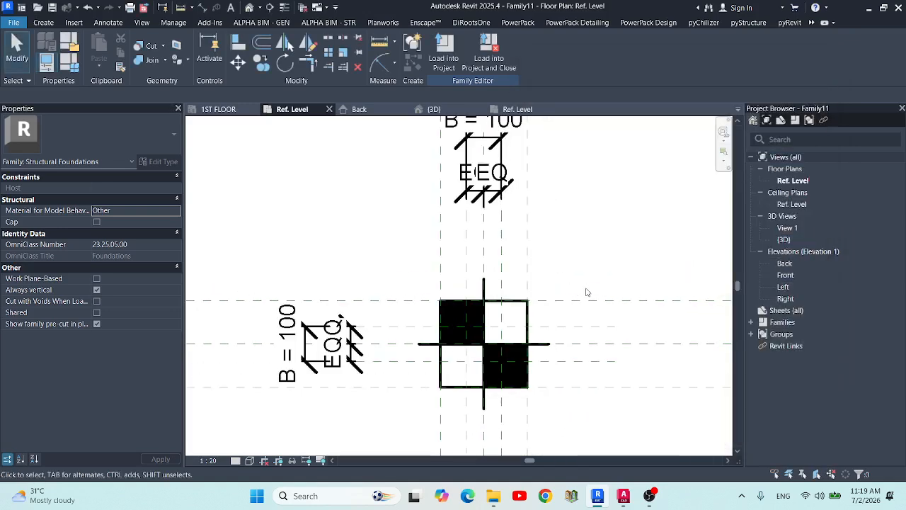
- Start saving the family, create a folder named FAMILY DRIVEN PILE in the user's home folder and open it
left_click(13, 22)
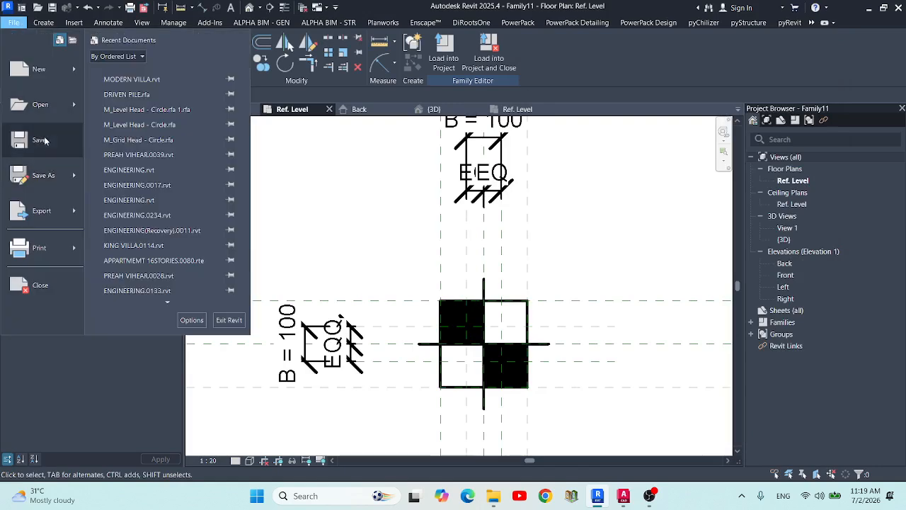
left_click(44, 138)
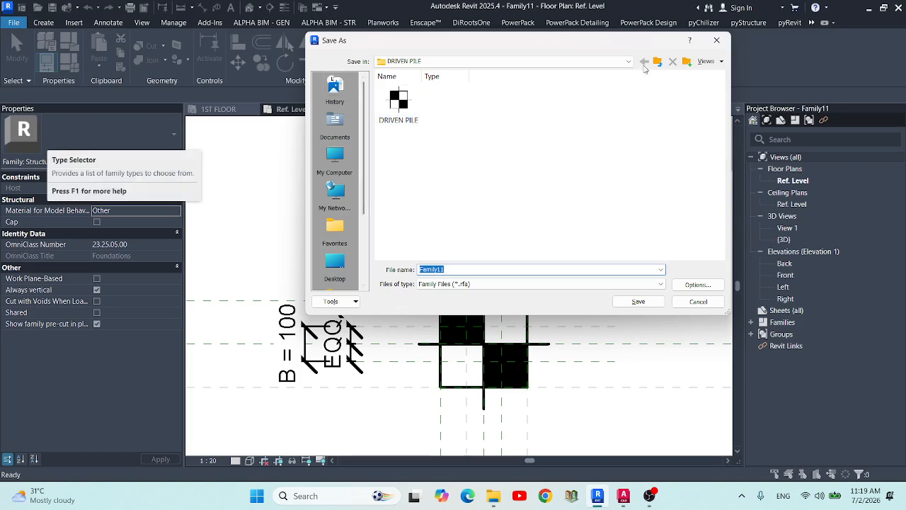
left_click(657, 62)
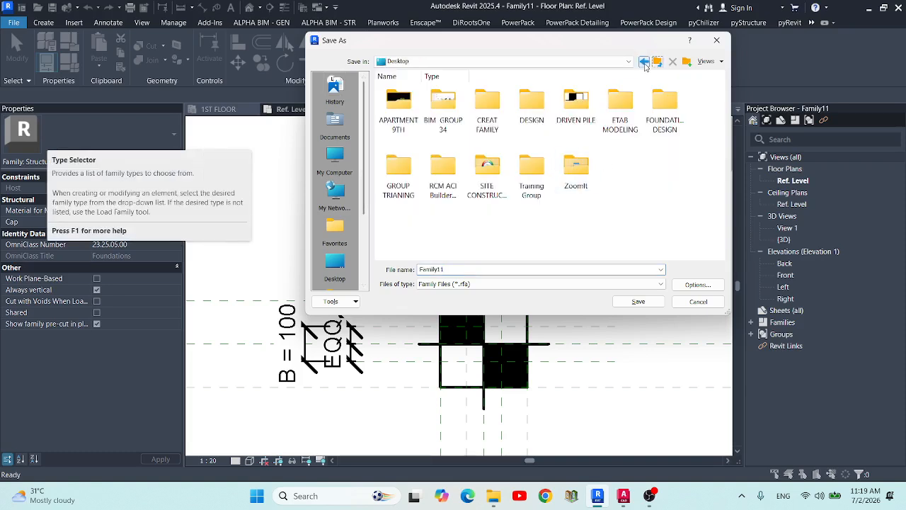
left_click(644, 63)
right_click(540, 228)
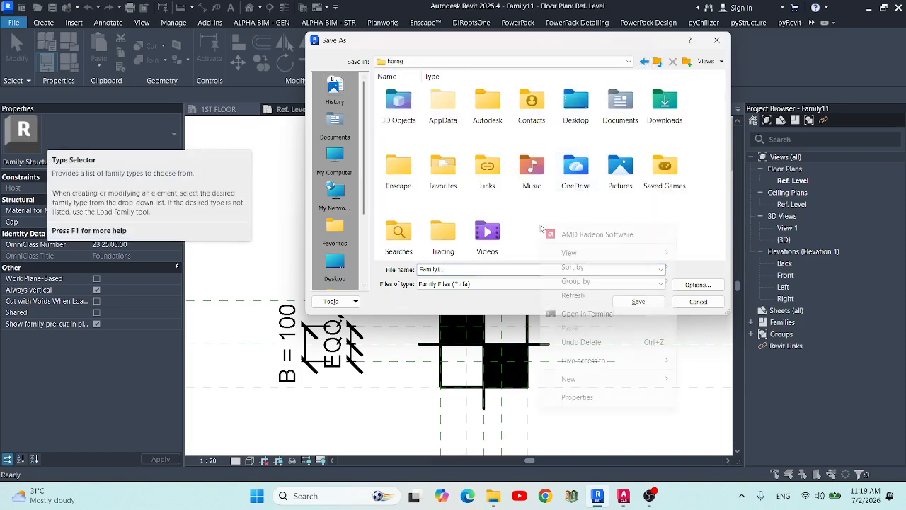
mouse_move(587, 379)
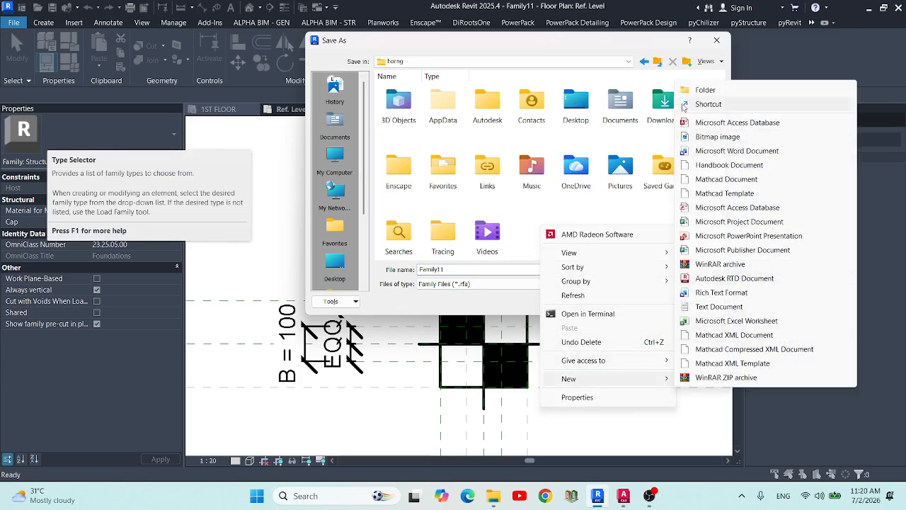
left_click(705, 90)
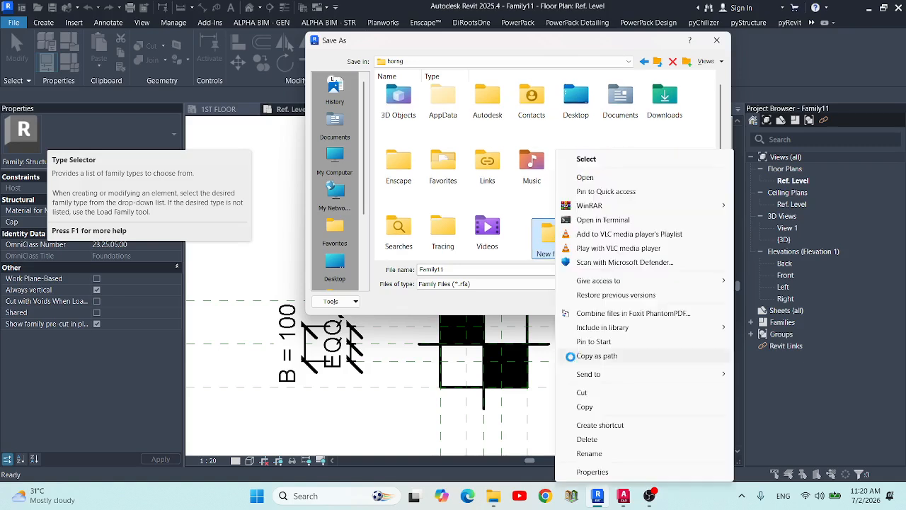
left_click(579, 449)
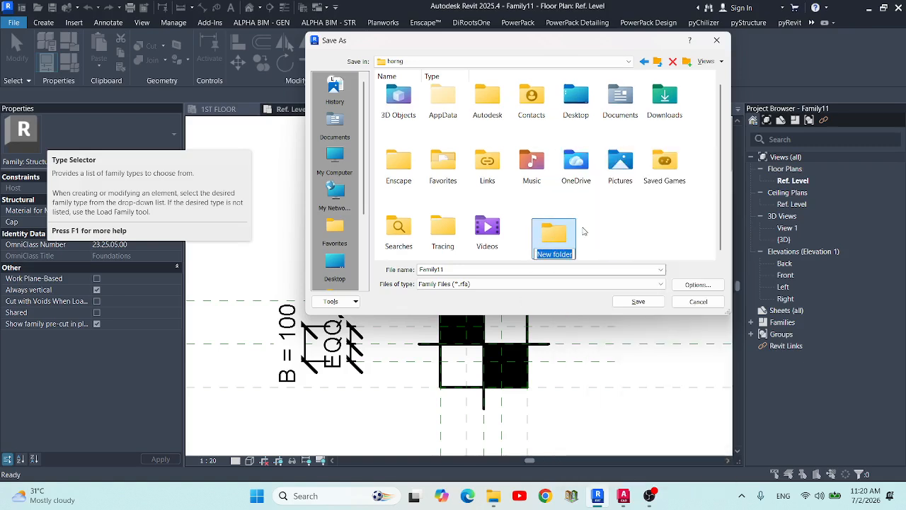
type("f")
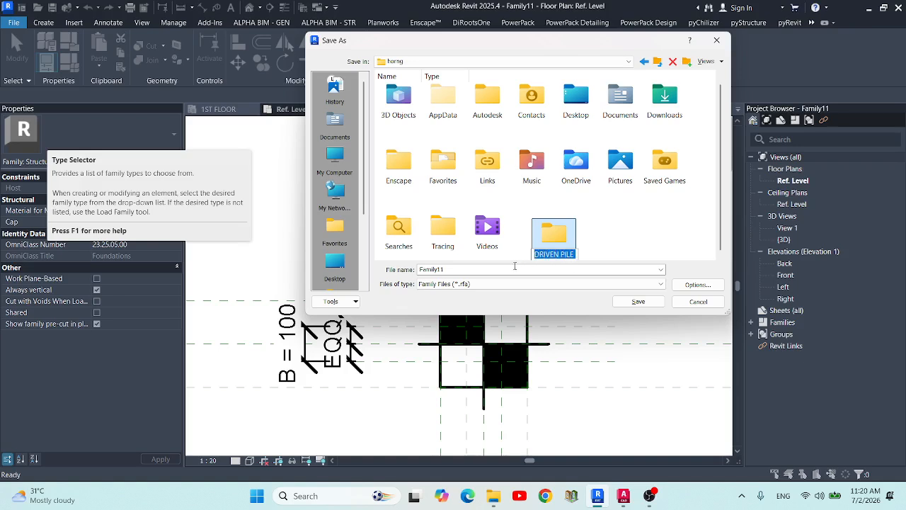
double_click(547, 230)
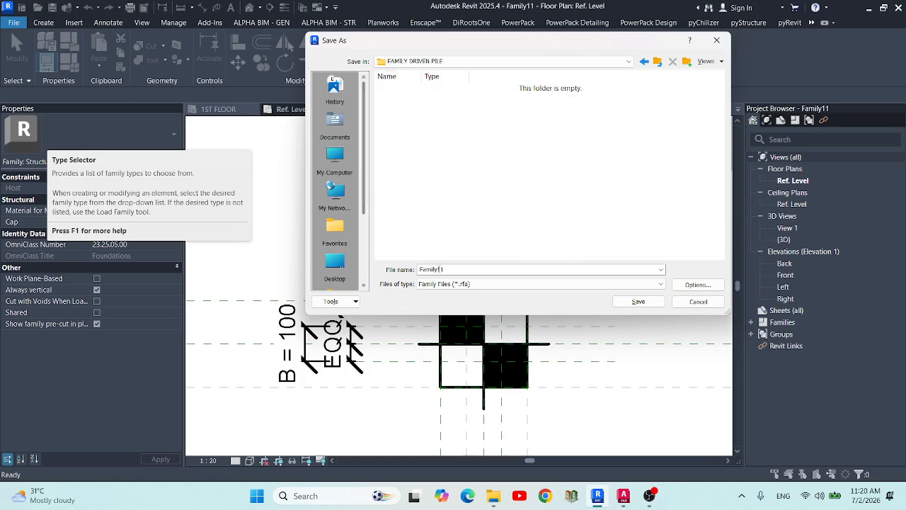
- Save the family as DRIVEN PILE in the new folder, accepting the file save options
type("DRIVEN PILE")
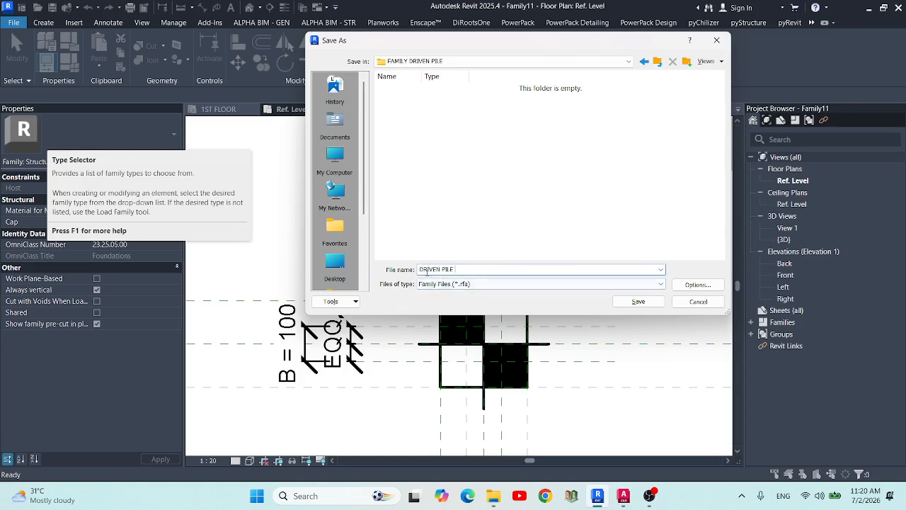
left_click(675, 288)
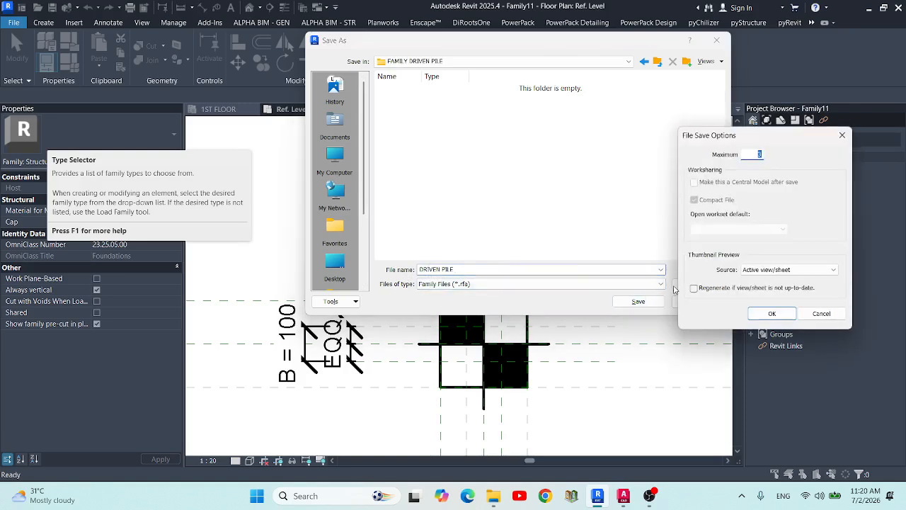
left_click(771, 313)
left_click(637, 301)
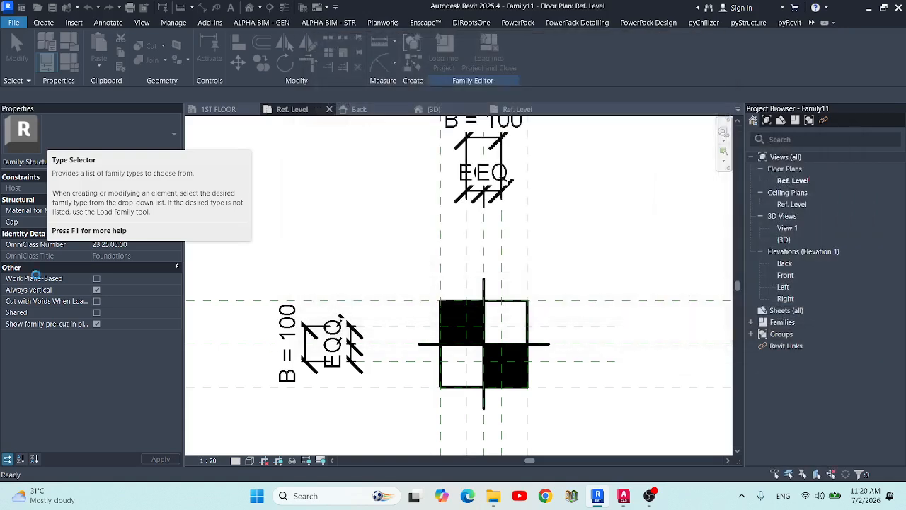
- Load the DRIVEN PILE family into the MODERN VILLA.rvt project only
left_click(444, 57)
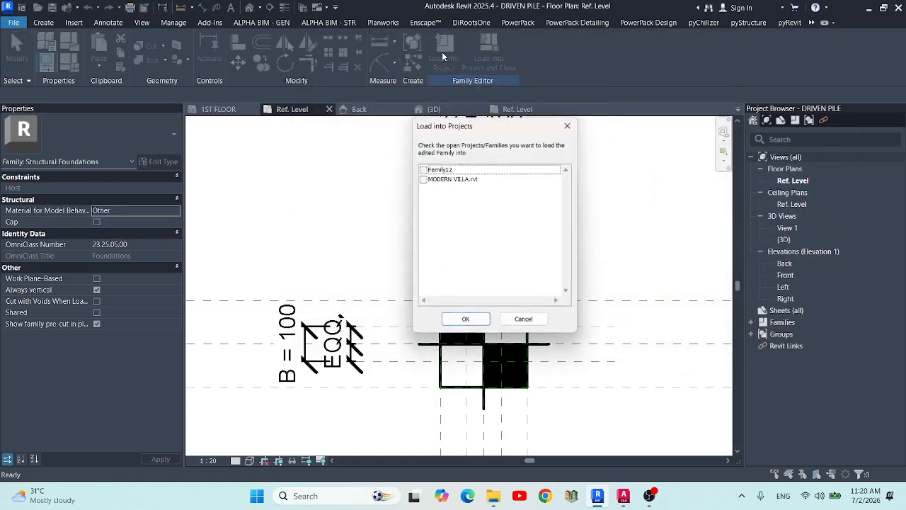
left_click(423, 180)
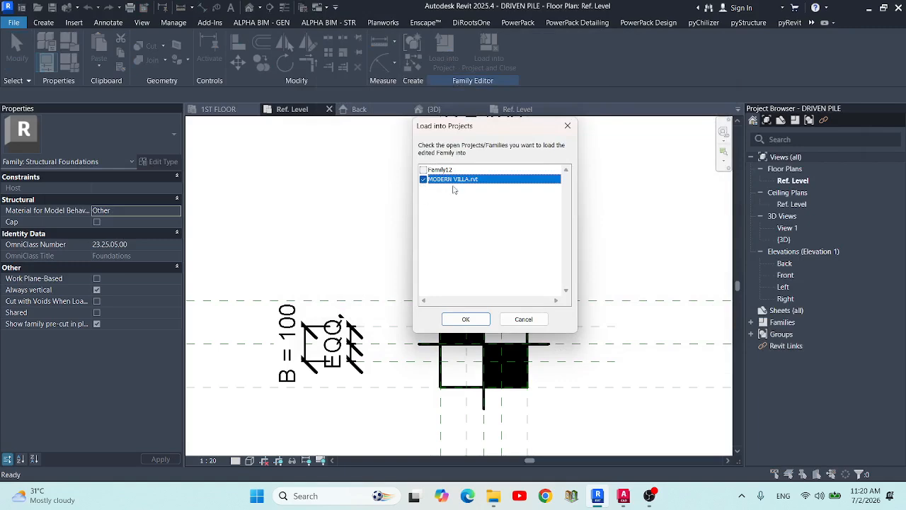
left_click(480, 324)
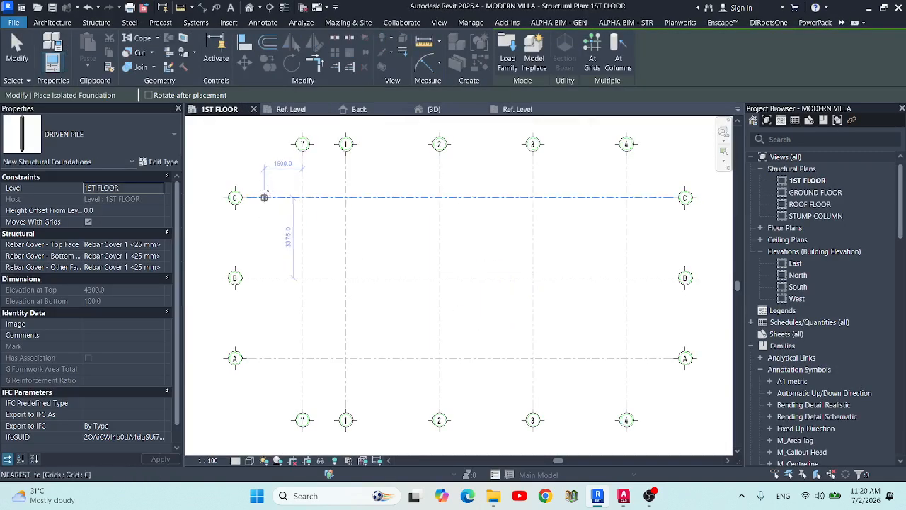
scroll(276, 185, "up", 3)
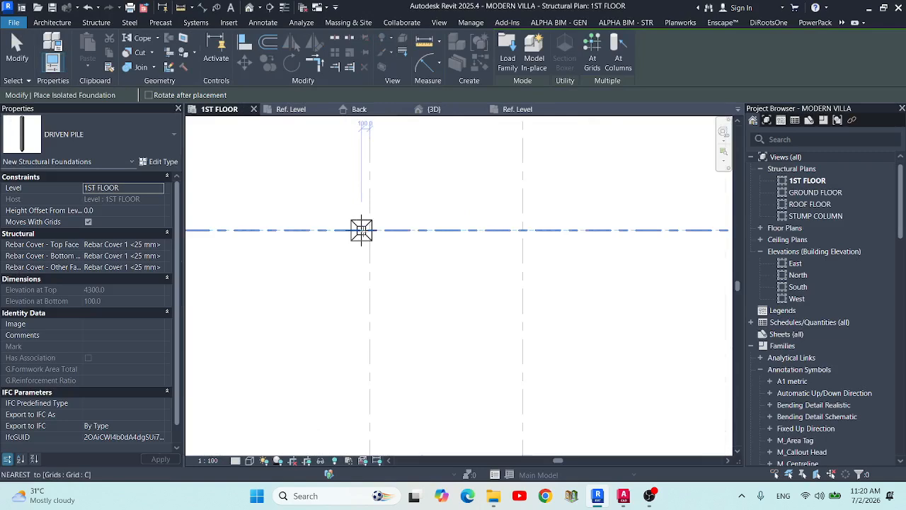
- Place driven piles along grid C at its intersections with grids 1', 1, 2, 3 and 4
left_click(370, 230)
scroll(318, 255, "down", 1)
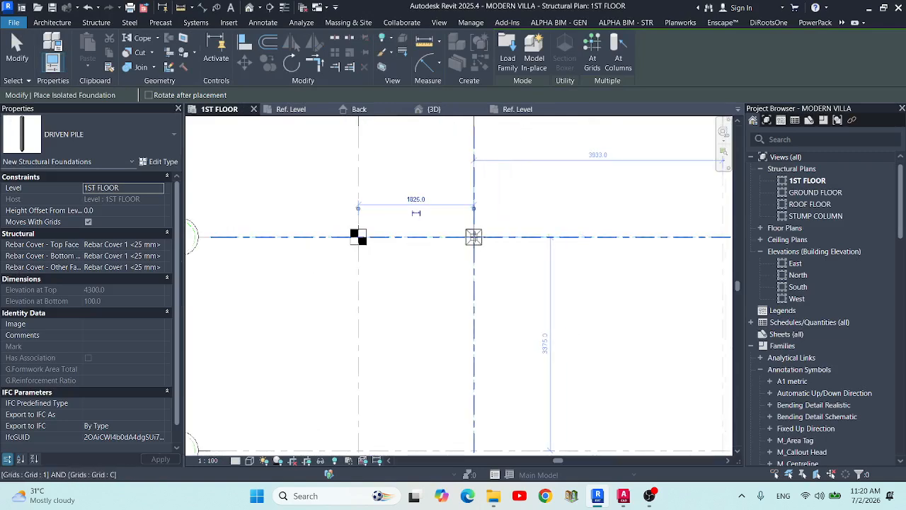
left_click(474, 236)
scroll(327, 237, "down", 3)
scroll(469, 237, "up", 1)
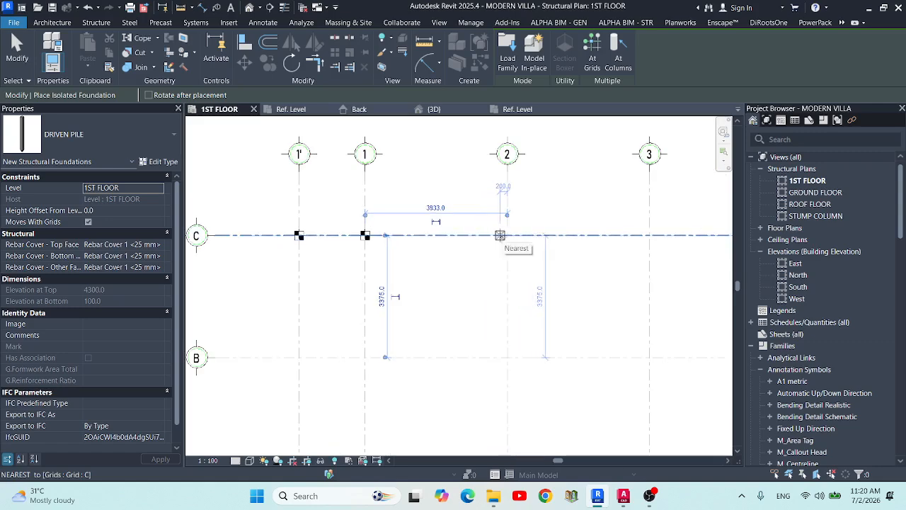
left_click(507, 235)
scroll(323, 229, "down", 1)
left_click(571, 234)
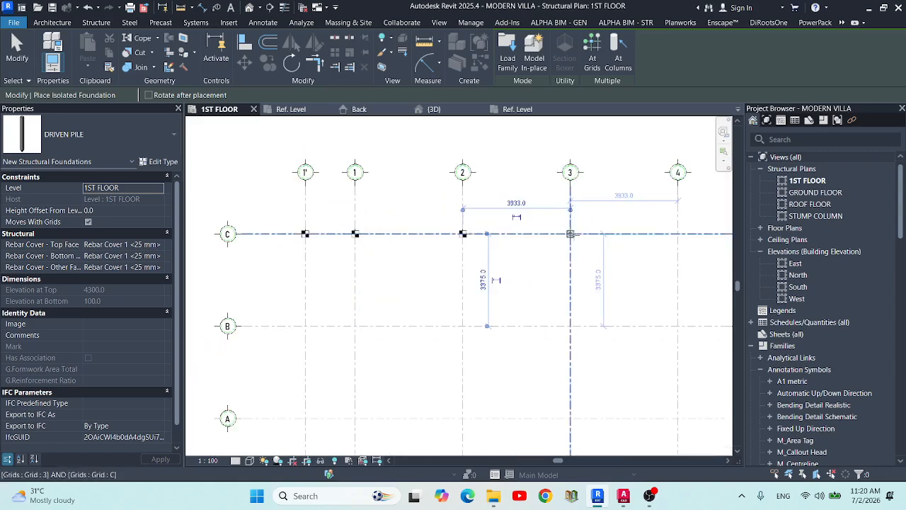
scroll(356, 234, "down", 3)
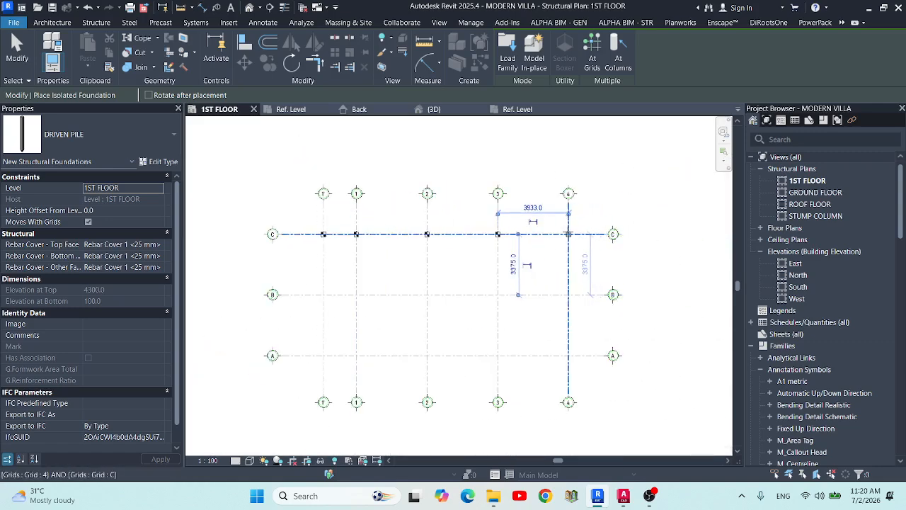
left_click(569, 234)
scroll(491, 234, "up", 1)
key("Escape")
key("Escape")
- Copy the row of five piles on grid C to grids B and A
left_click_drag(243, 219, 605, 263)
key("m")
key("v")
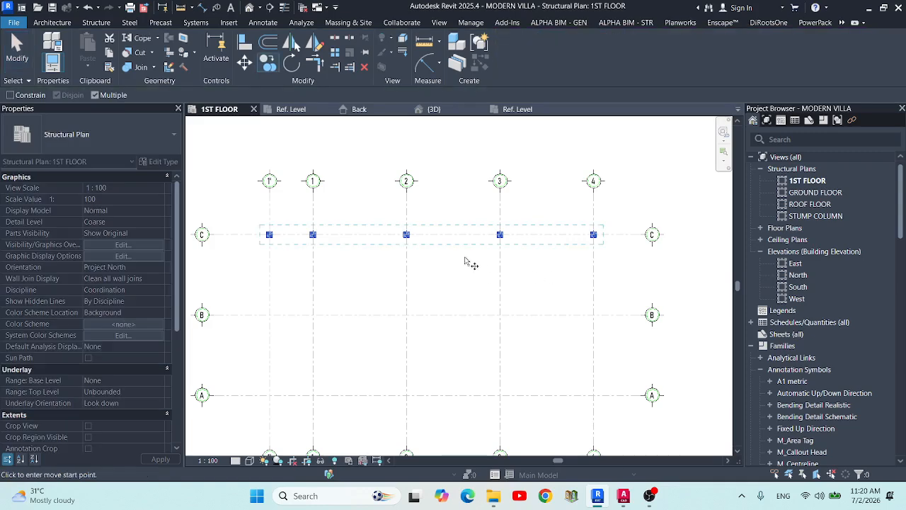
left_click(460, 237)
scroll(457, 313, "down", 4)
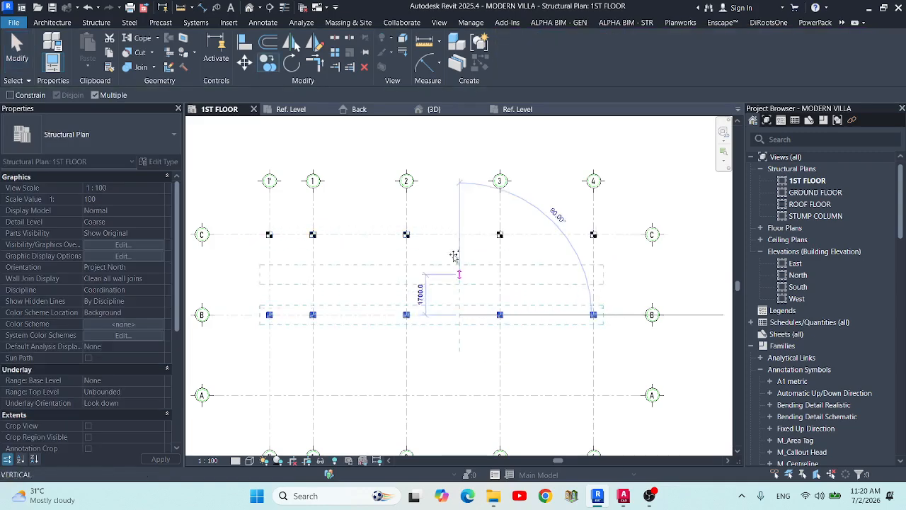
scroll(449, 312, "up", 3)
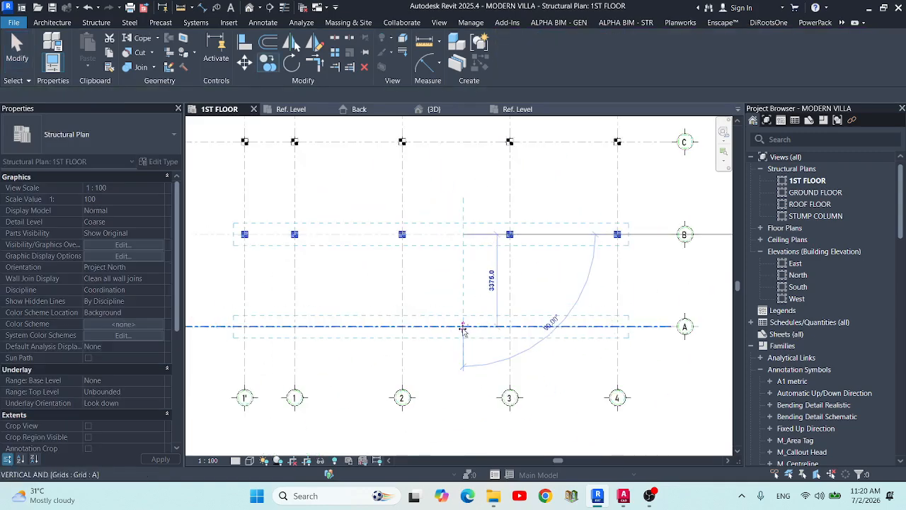
scroll(501, 282, "down", 2)
key("Escape")
key("Escape")
- Open the default 3D view and set the level of all the driven piles to STUMP COLUMN
left_click_drag(339, 191, 581, 326)
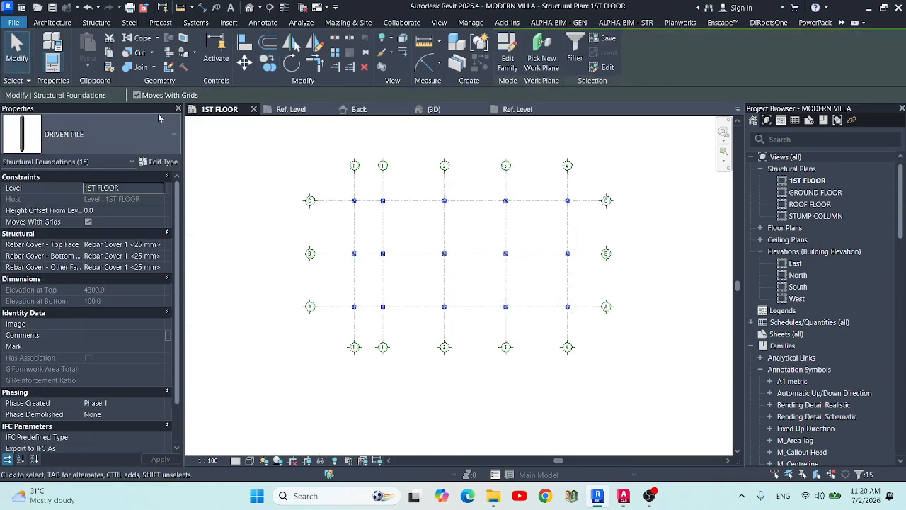
left_click(249, 7)
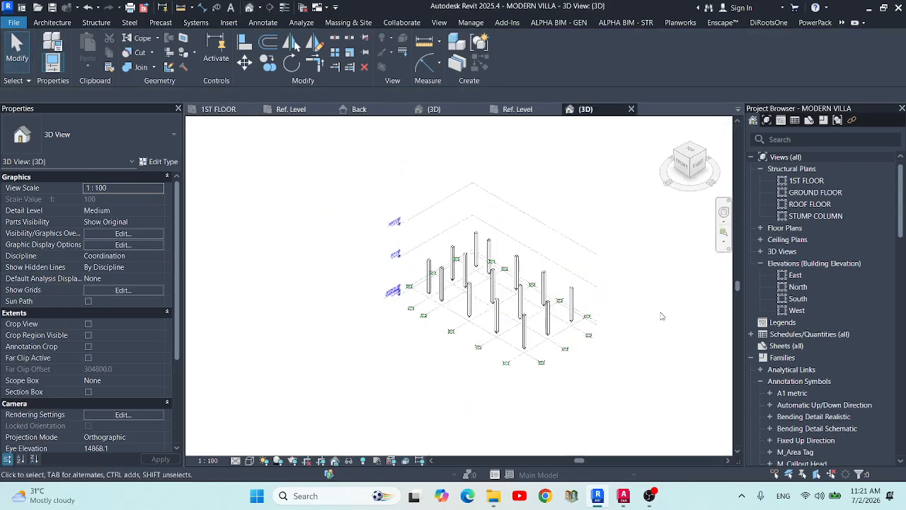
middle_click_drag(657, 339, 619, 238, "shift")
left_click(697, 167)
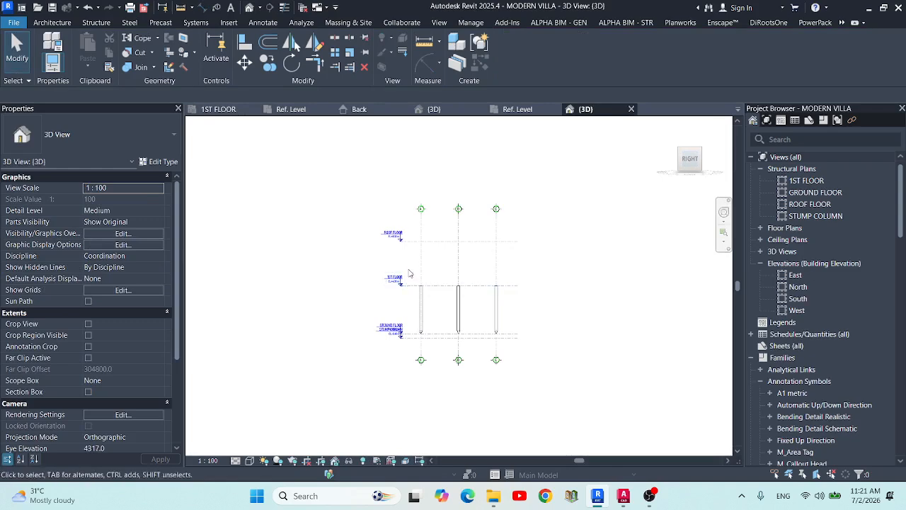
left_click_drag(451, 332, 515, 353)
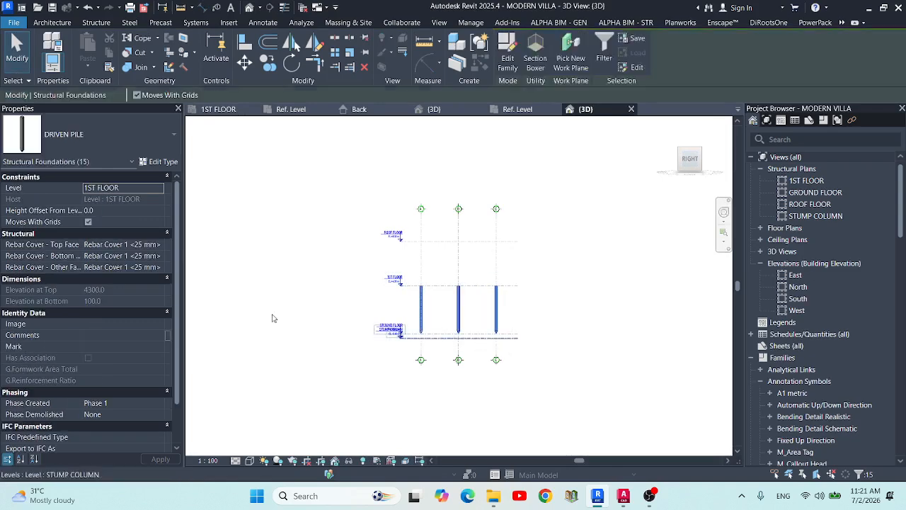
left_click(129, 186)
left_click(160, 188)
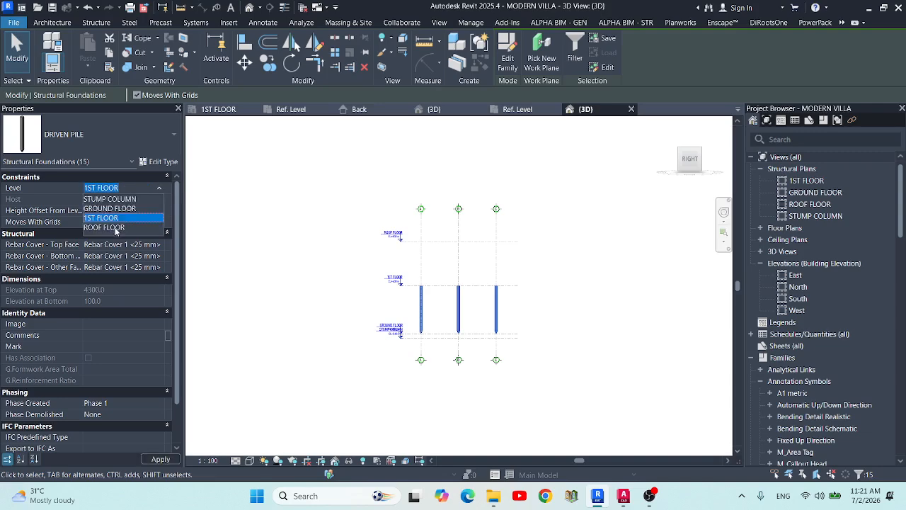
left_click(109, 199)
left_click(160, 458)
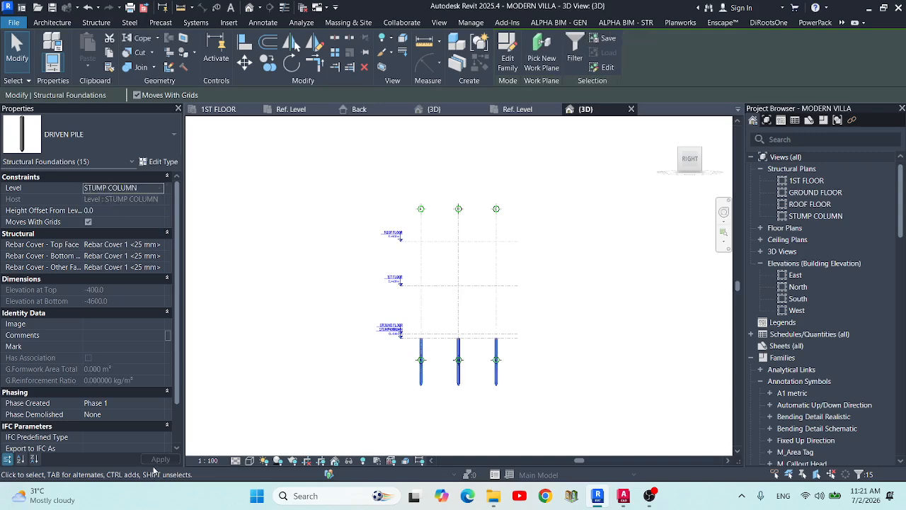
left_click(507, 368)
- Hide the Levels annotation category in the 3D view through its visibility/graphic overrides
middle_click_drag(506, 369, 492, 388, "shift")
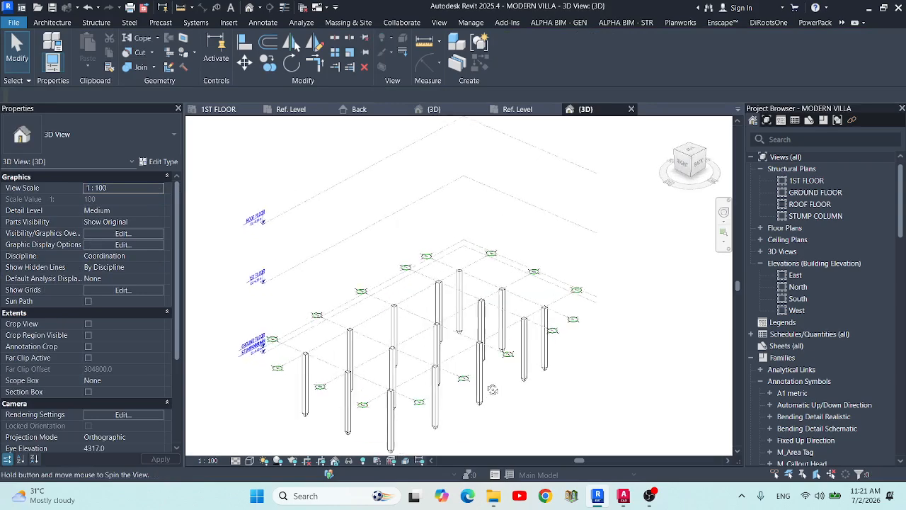
key("v")
key("g")
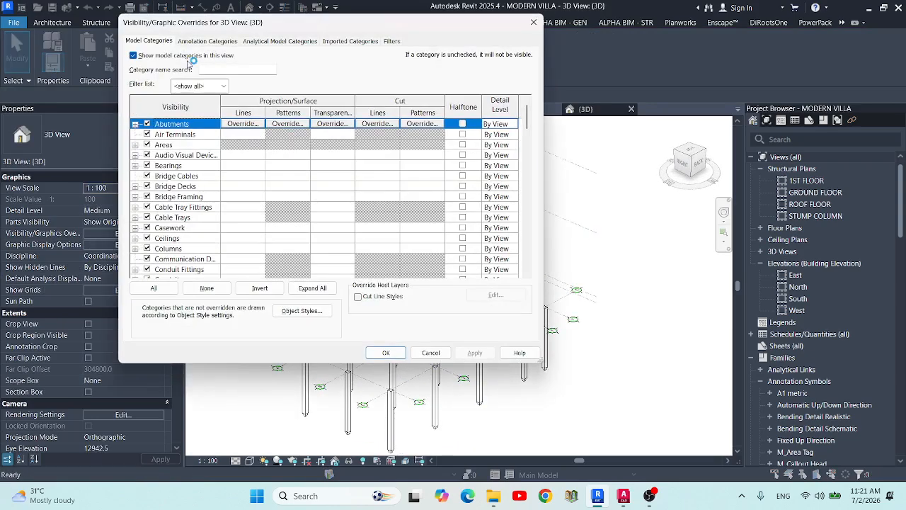
left_click(207, 41)
type("le")
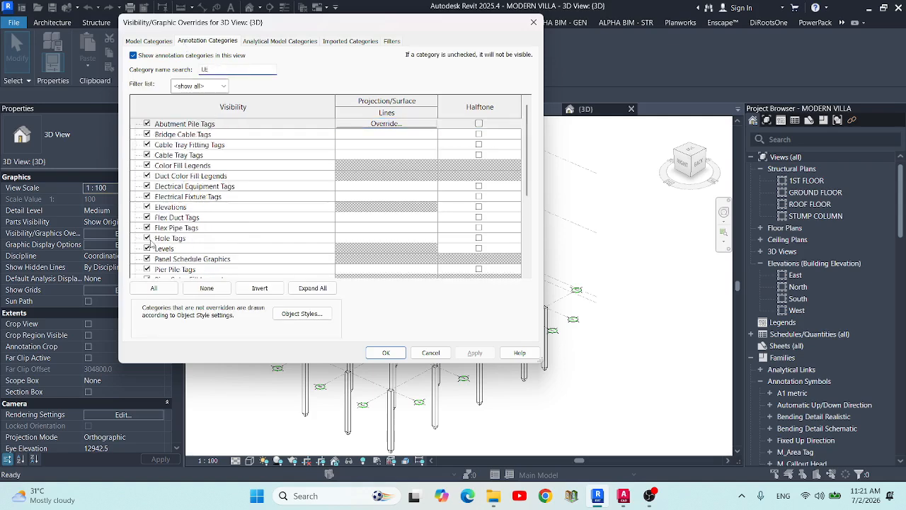
left_click(148, 248)
left_click(475, 353)
left_click(386, 352)
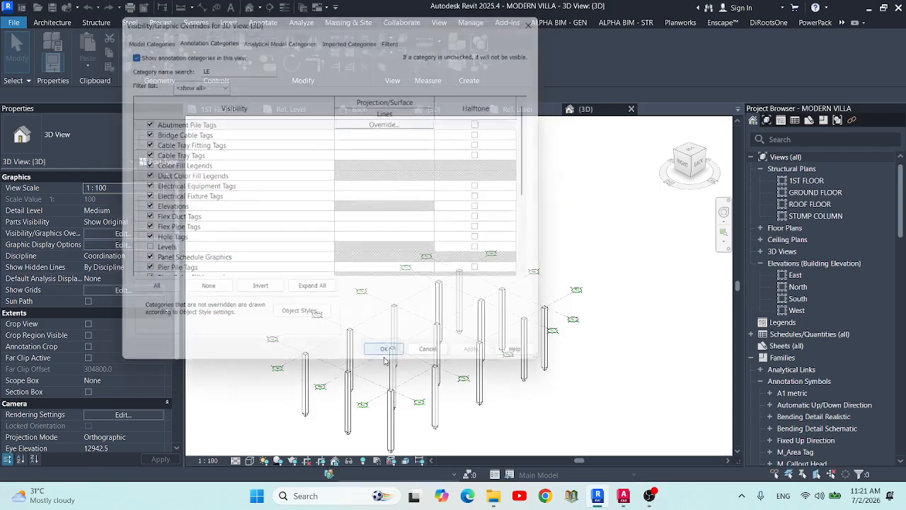
scroll(382, 223, "down", 5)
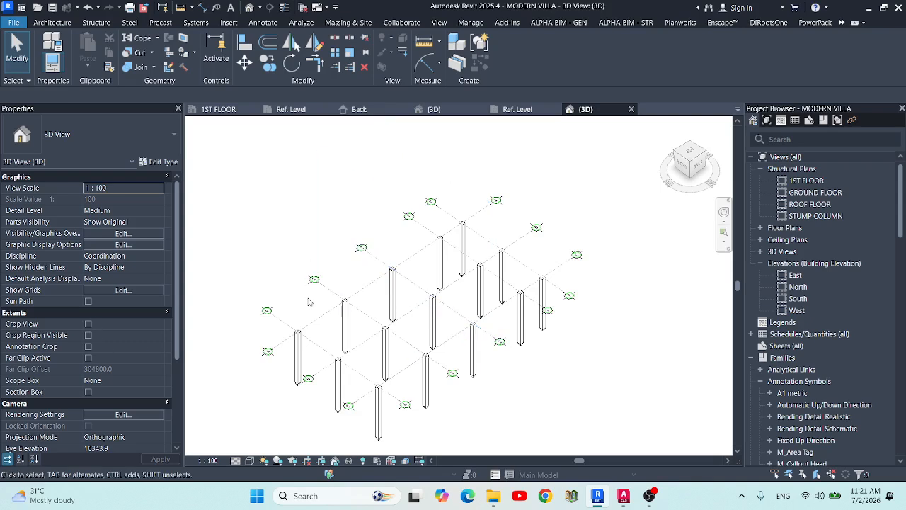
scroll(308, 302, "up", 2)
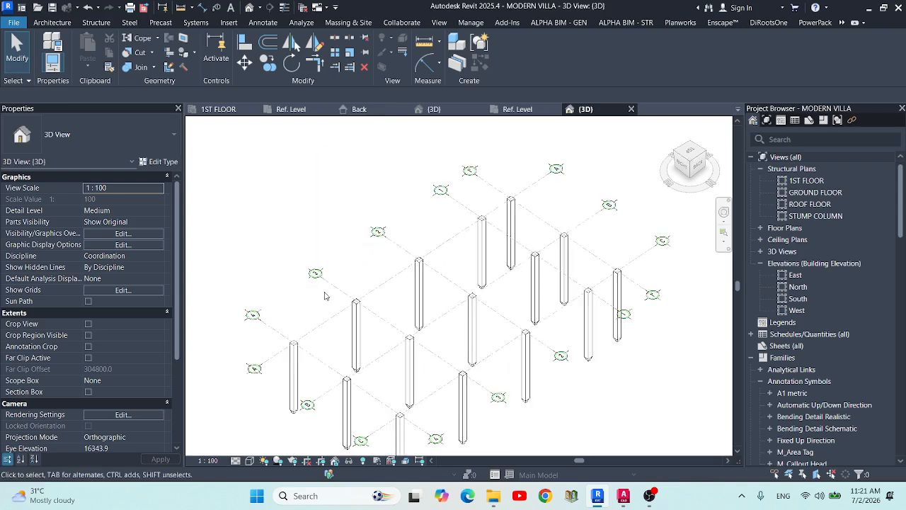
left_click(132, 291)
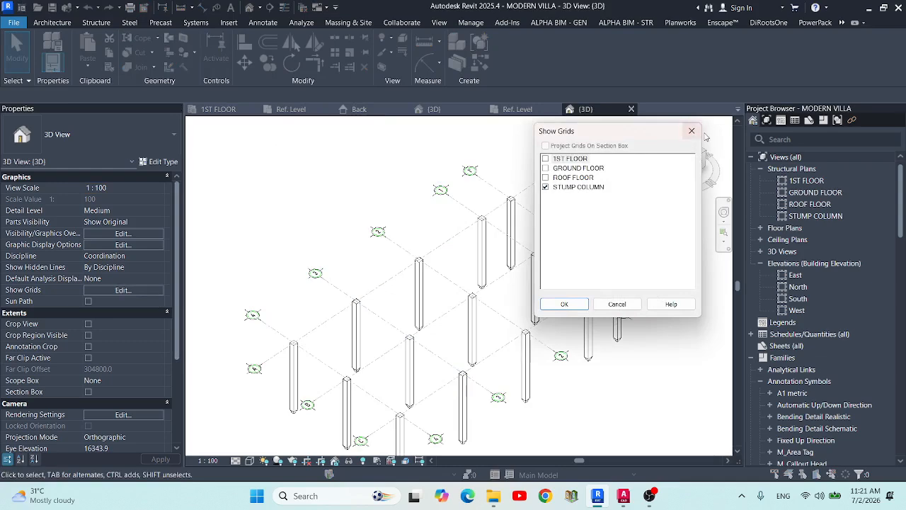
left_click(697, 132)
middle_click_drag(626, 364, 628, 351, "shift")
- Set the 3D view's visual style to Shaded and enable smooth lines with anti-aliasing
left_click(249, 461)
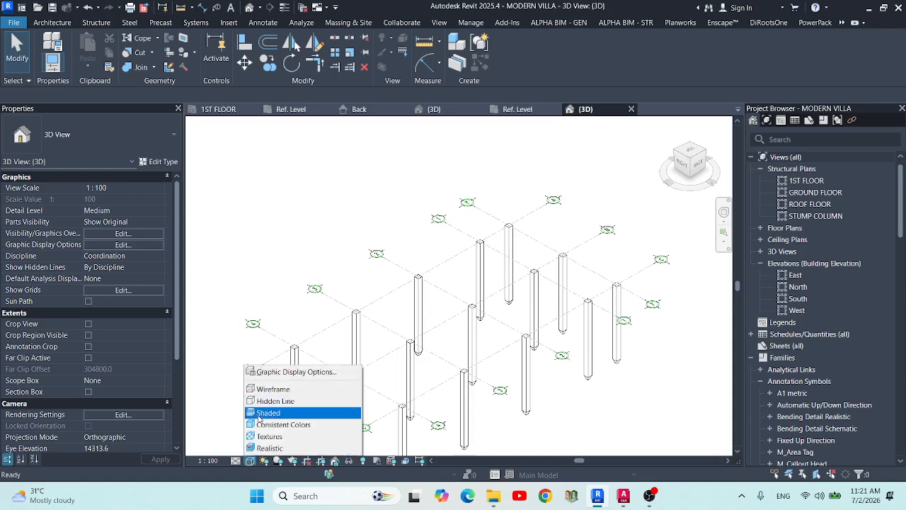
left_click(272, 413)
left_click(249, 461)
left_click(261, 370)
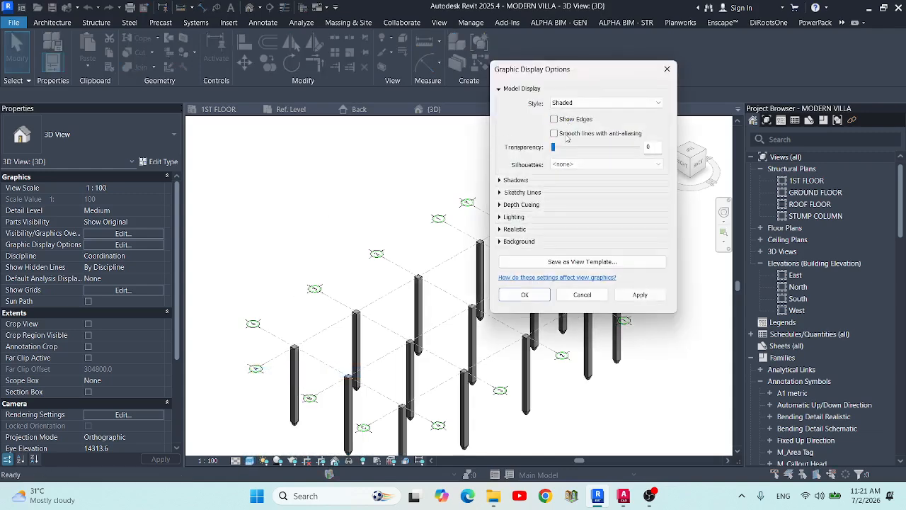
left_click(566, 134)
left_click(640, 294)
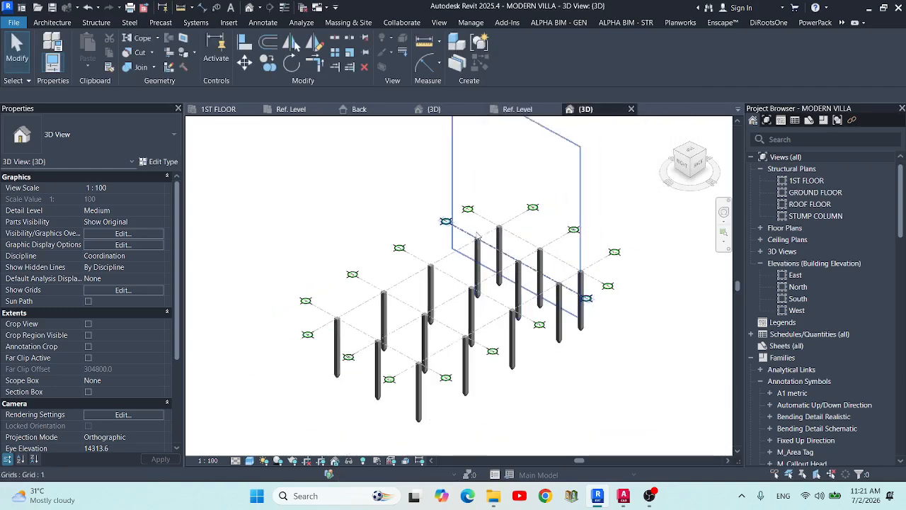
middle_click_drag(613, 384, 552, 313, "shift")
scroll(494, 276, "up", 2)
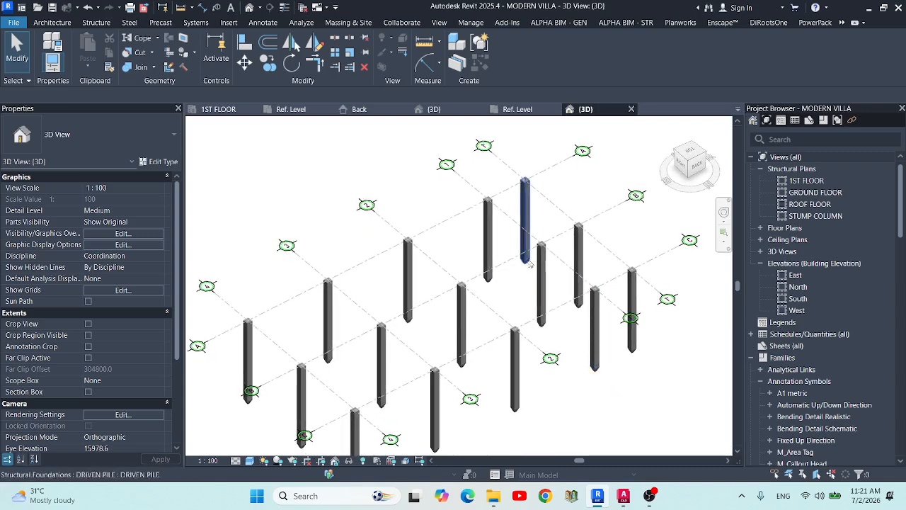
middle_click_drag(530, 263, 605, 401, "shift")
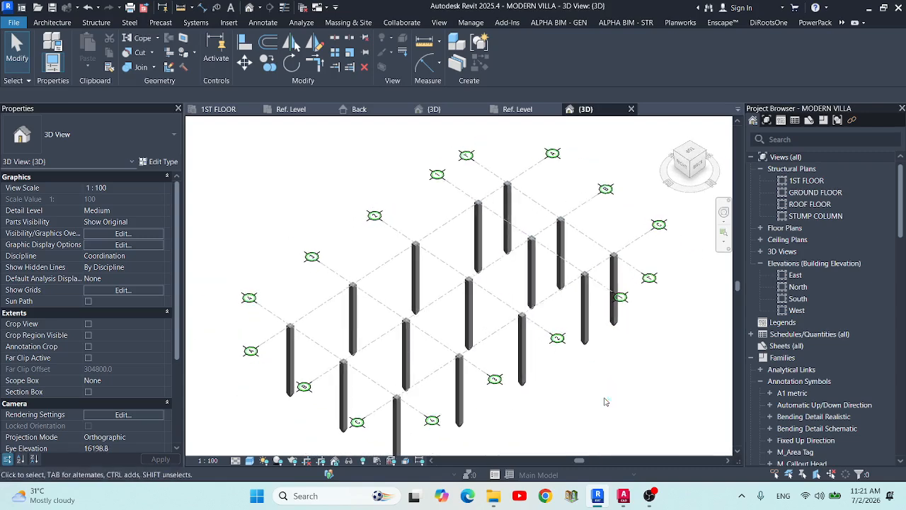